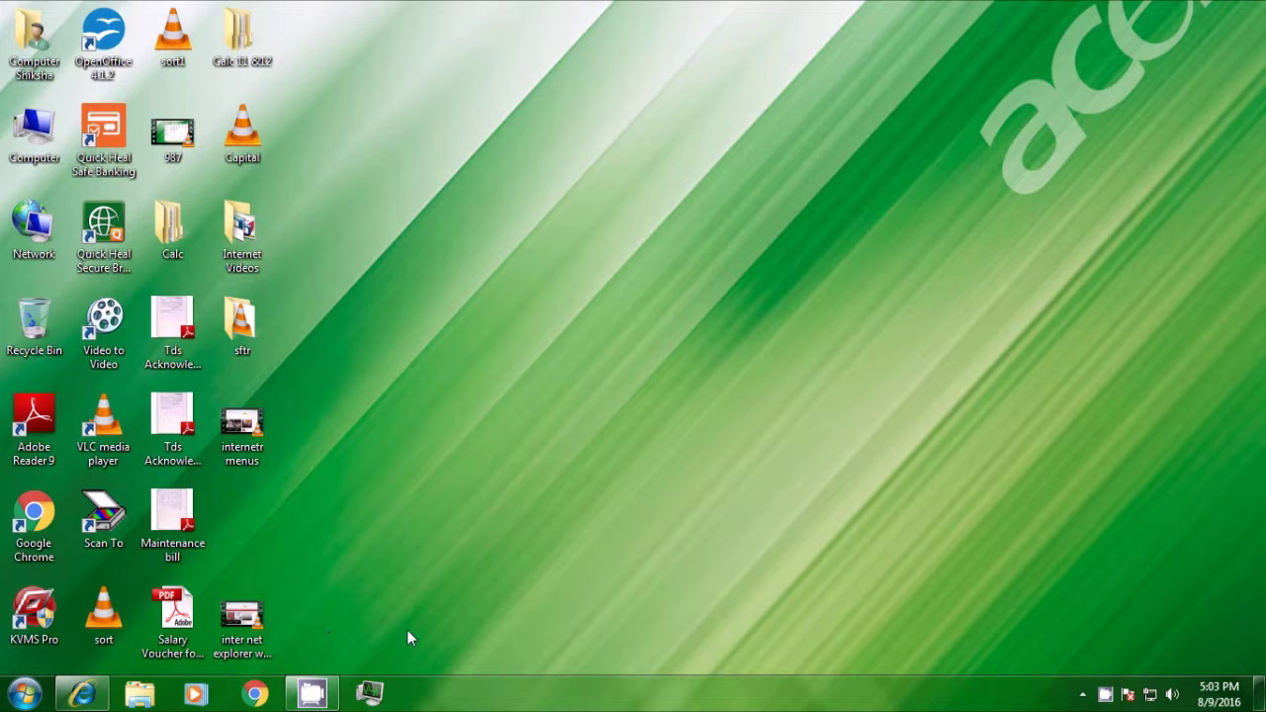
Restore the Internet Explorer window from the taskbar, showing the MSN India homepage.
{"action": "left_click", "coordinate": [84, 699]}
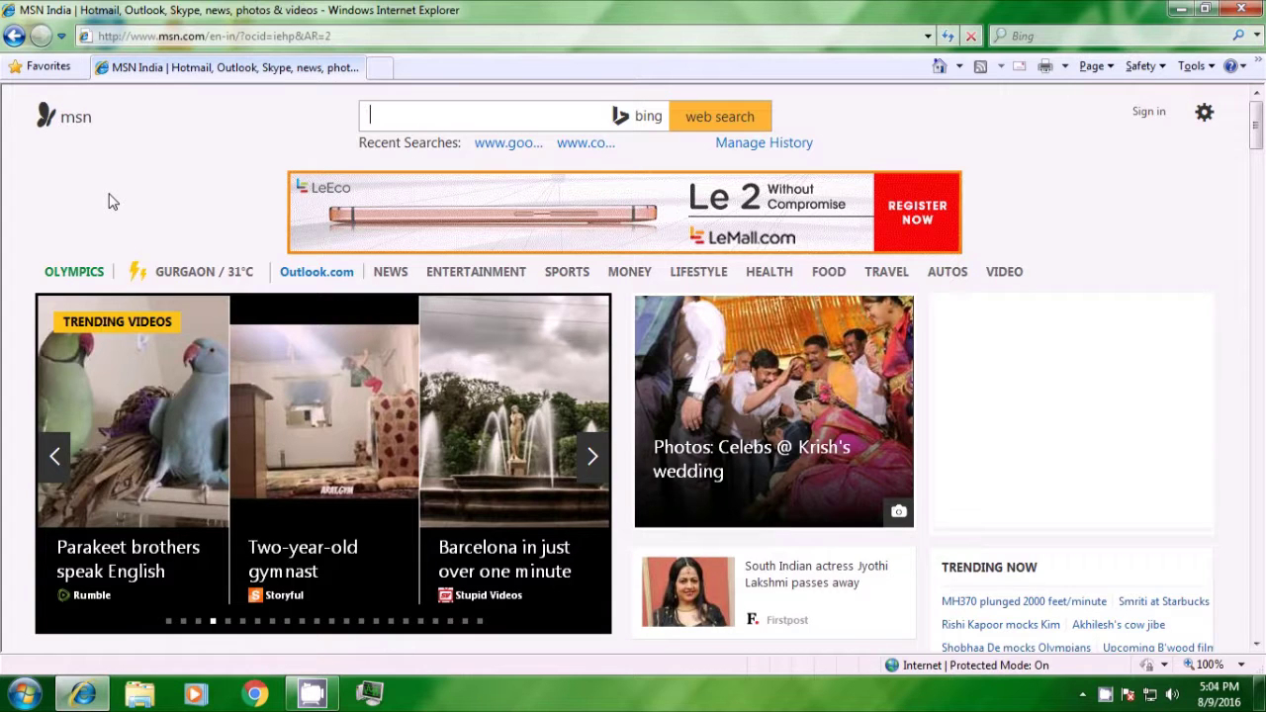
Show the menu bar with Alt and drop down the File menu.
{"action": "key", "text": "alt"}
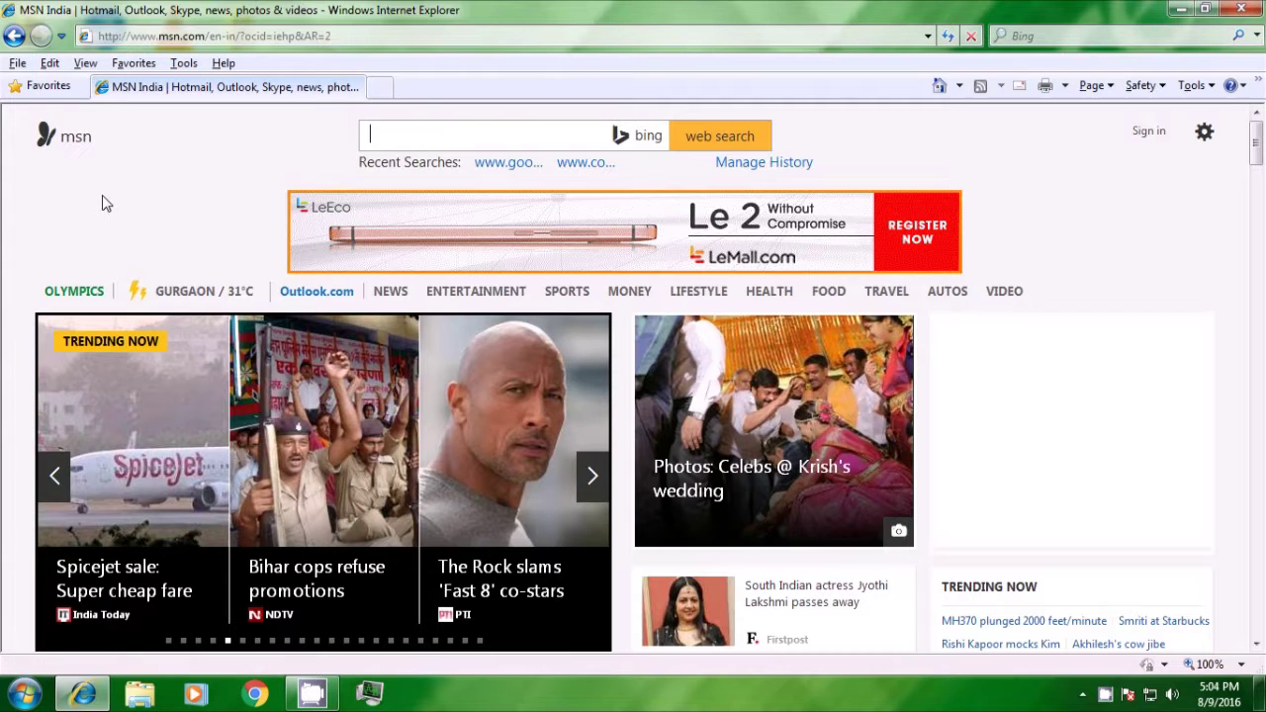
{"action": "left_click", "coordinate": [17, 63]}
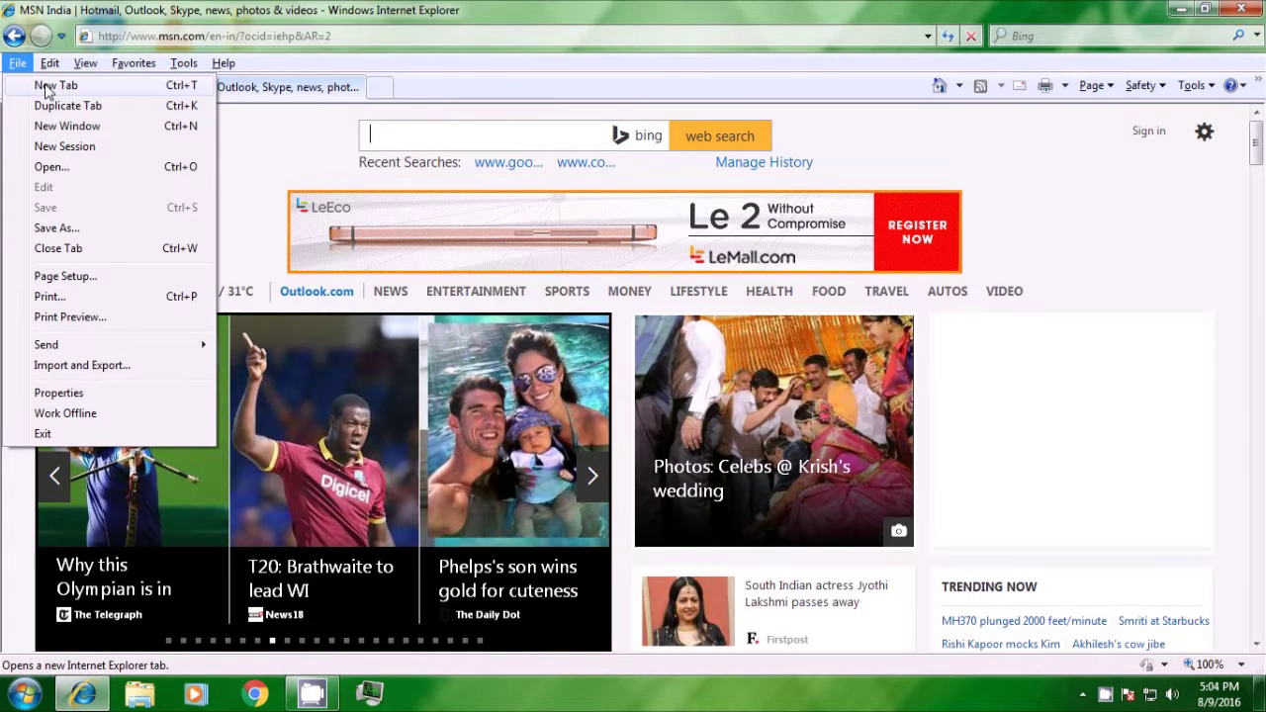
Open and close a blank new tab, then duplicate the MSN India tab via File > Duplicate Tab.
{"action": "left_click", "coordinate": [45, 87]}
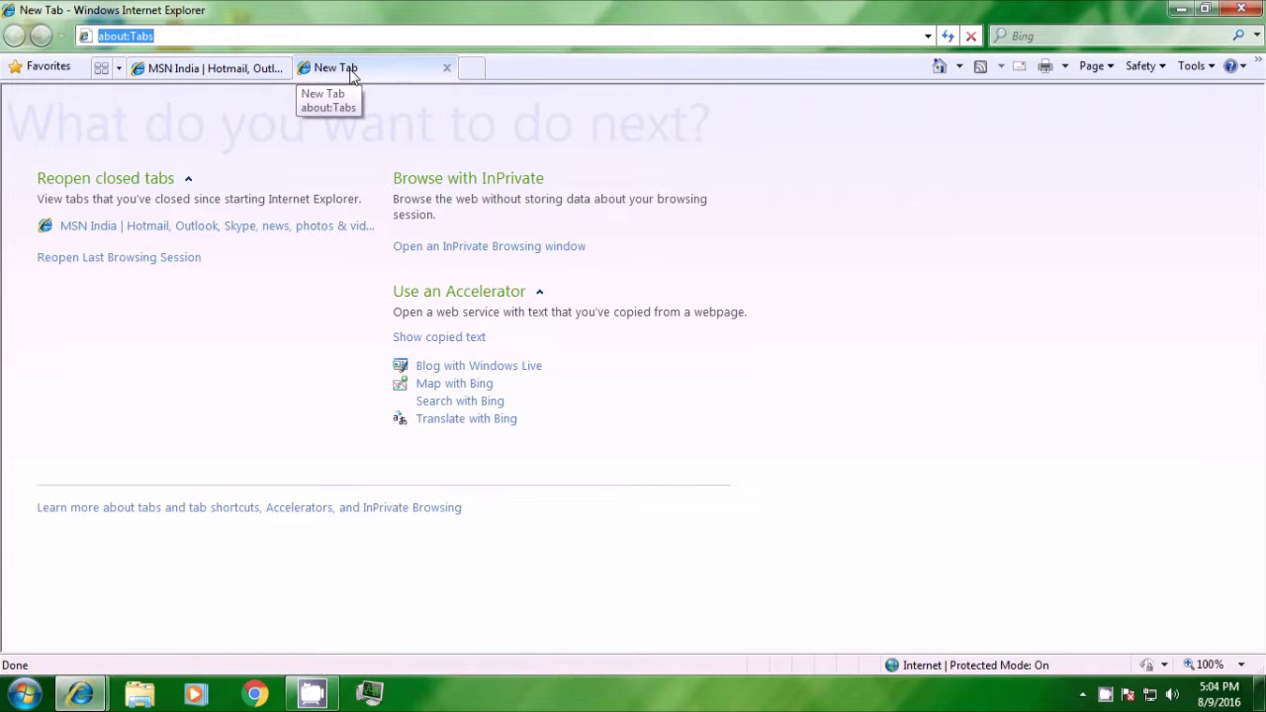
{"action": "left_click", "coordinate": [445, 68]}
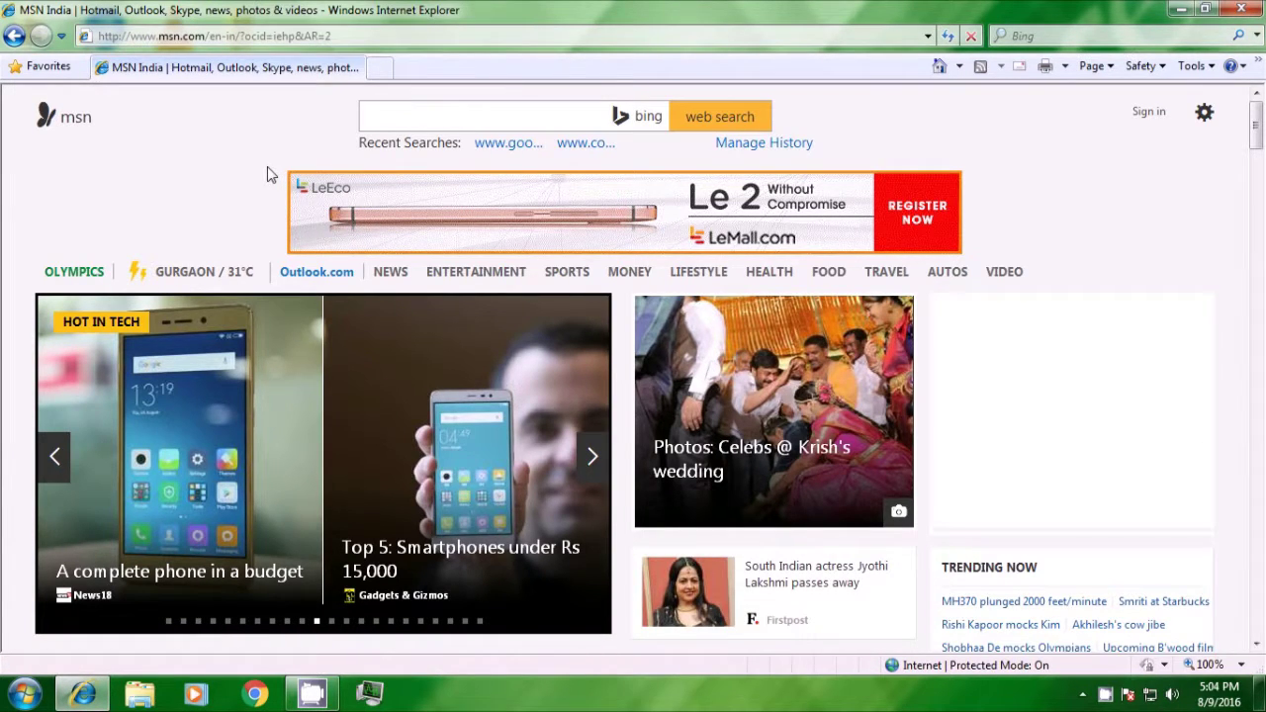
{"action": "key", "text": "alt"}
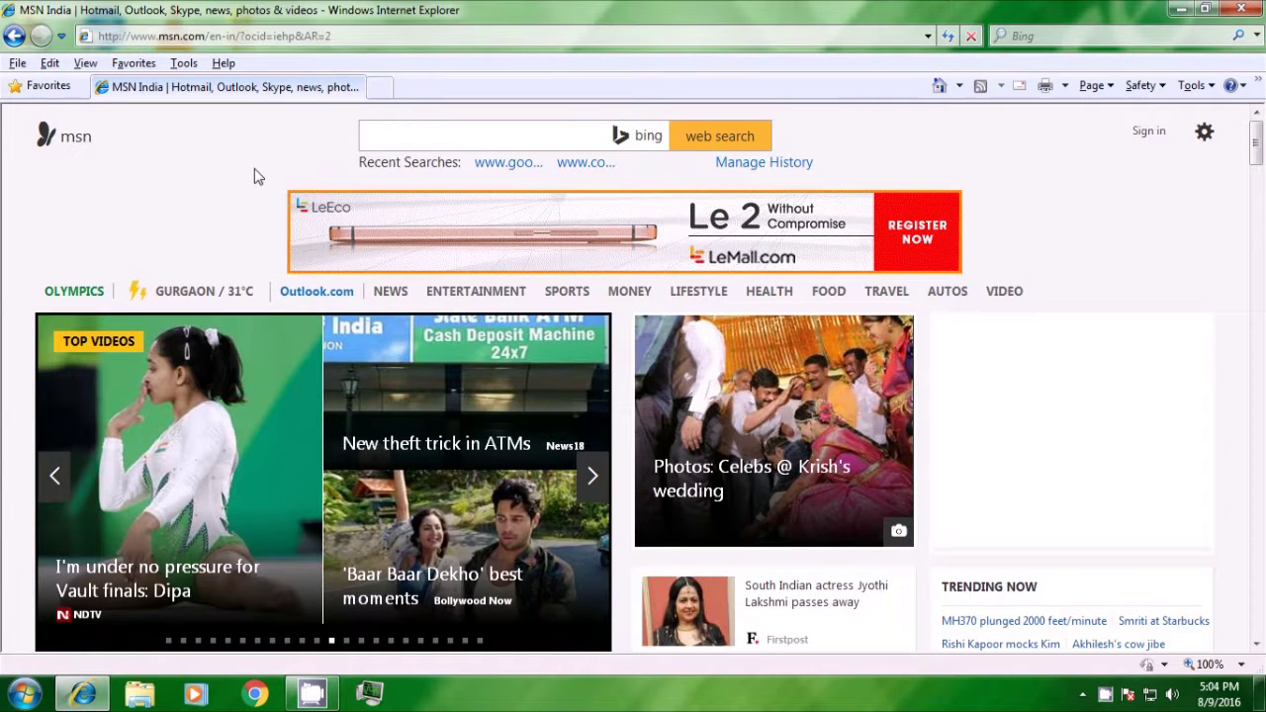
{"action": "left_click", "coordinate": [18, 65]}
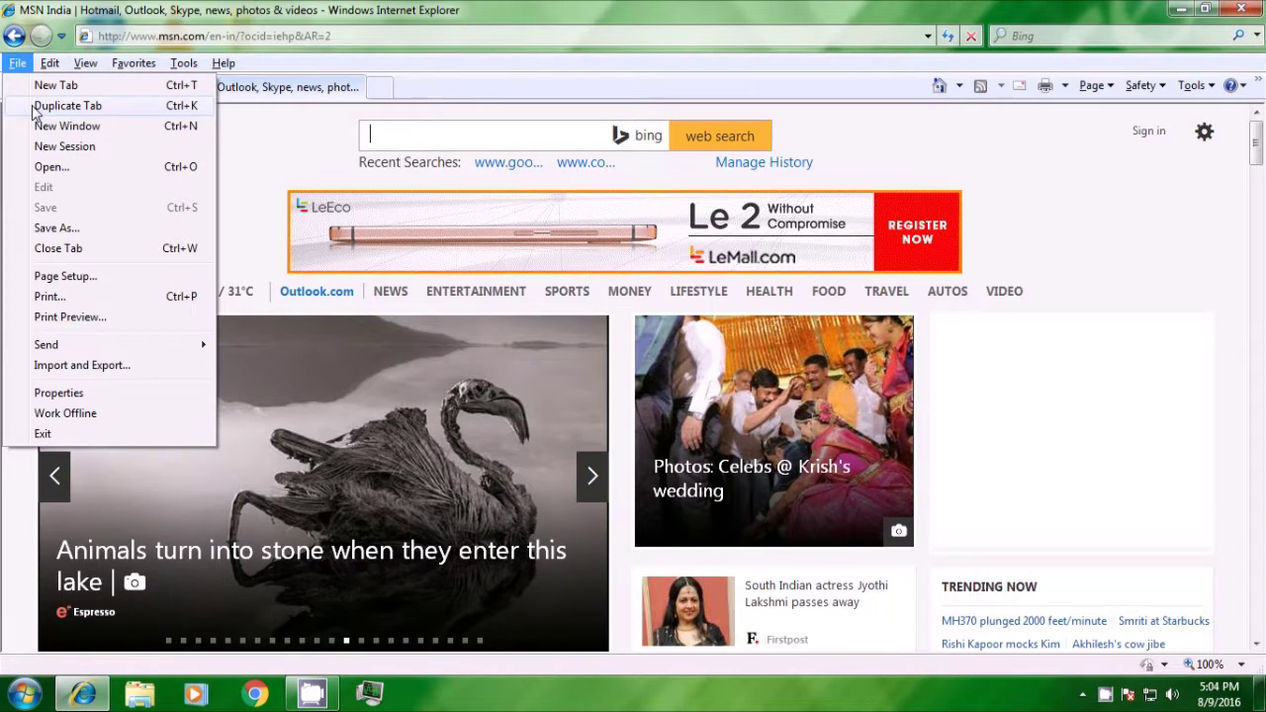
{"action": "left_click", "coordinate": [35, 106]}
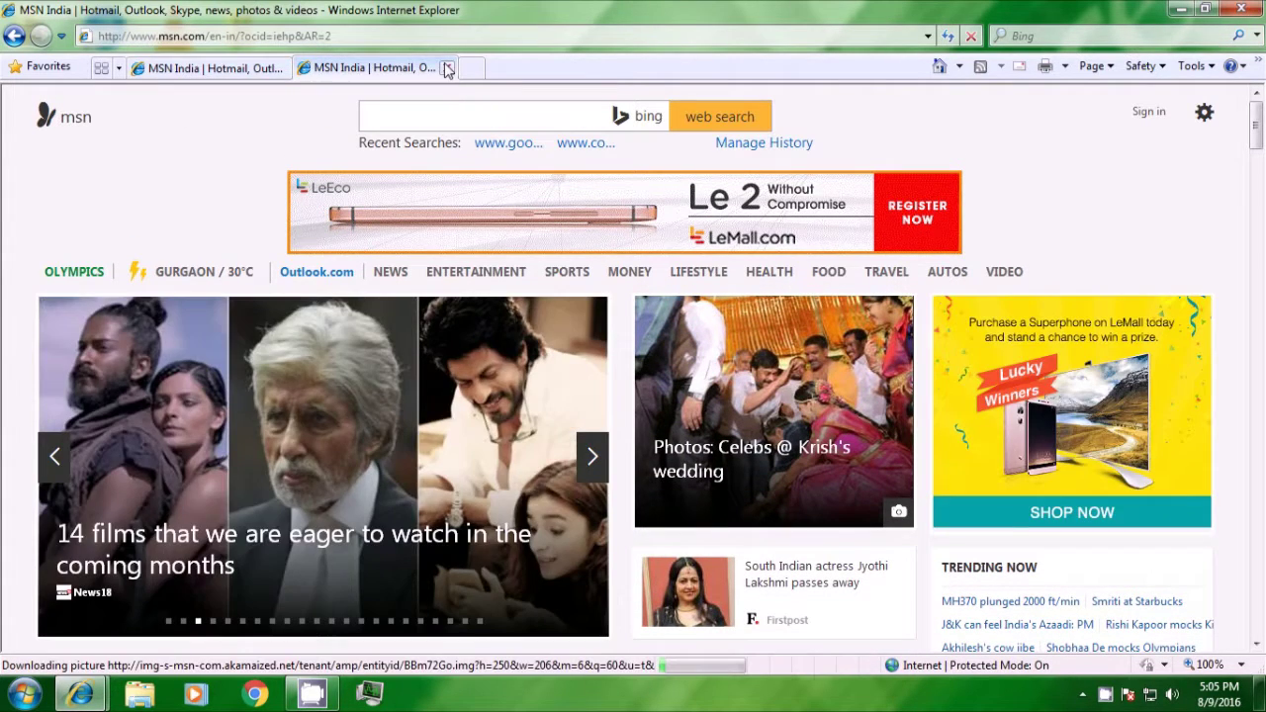
Close the duplicate MSN India tab and drop down the Edit menu listing Cut, Copy, Paste and Find.
{"action": "left_click", "coordinate": [446, 67]}
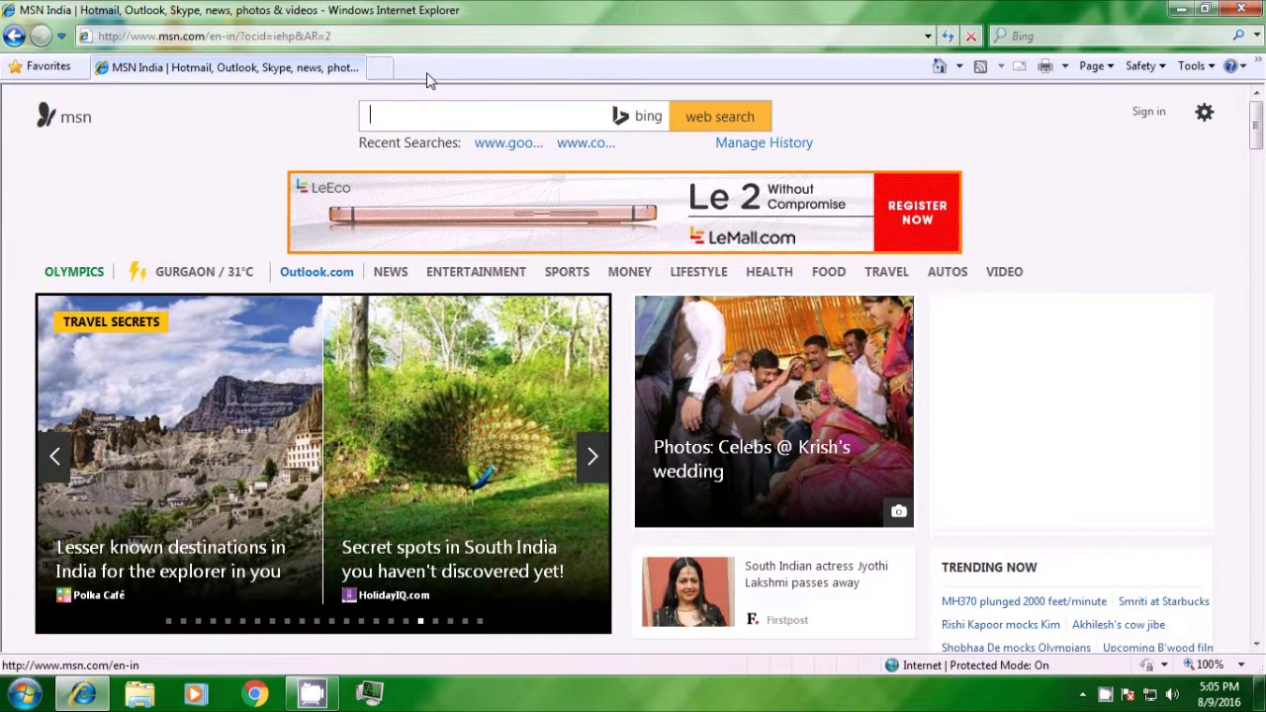
{"action": "key", "text": "alt"}
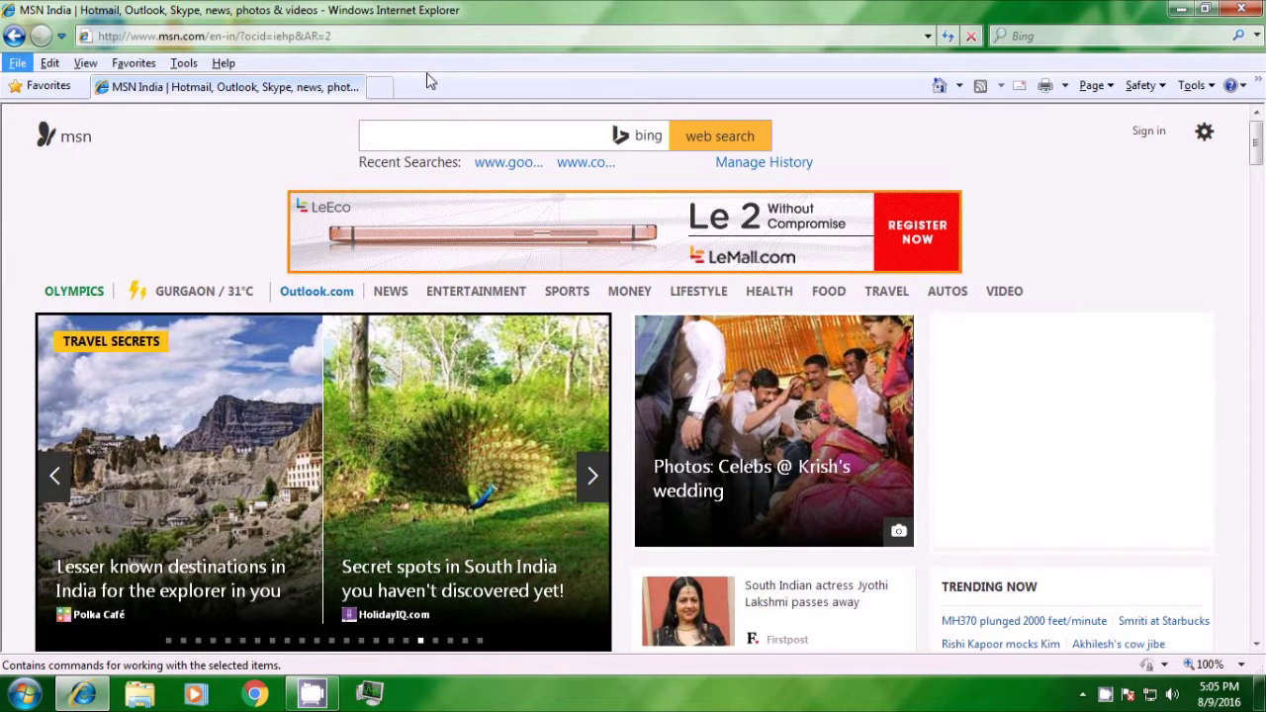
{"action": "key", "text": "Escape"}
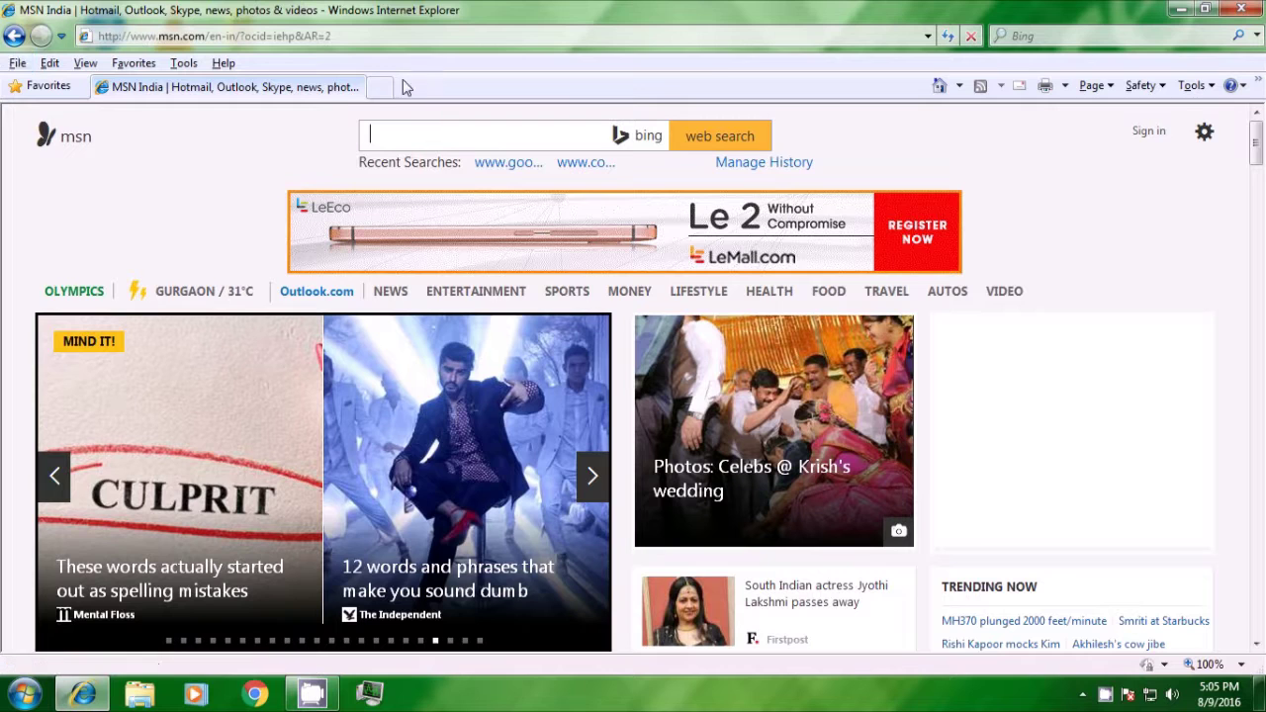
{"action": "left_click", "coordinate": [19, 63]}
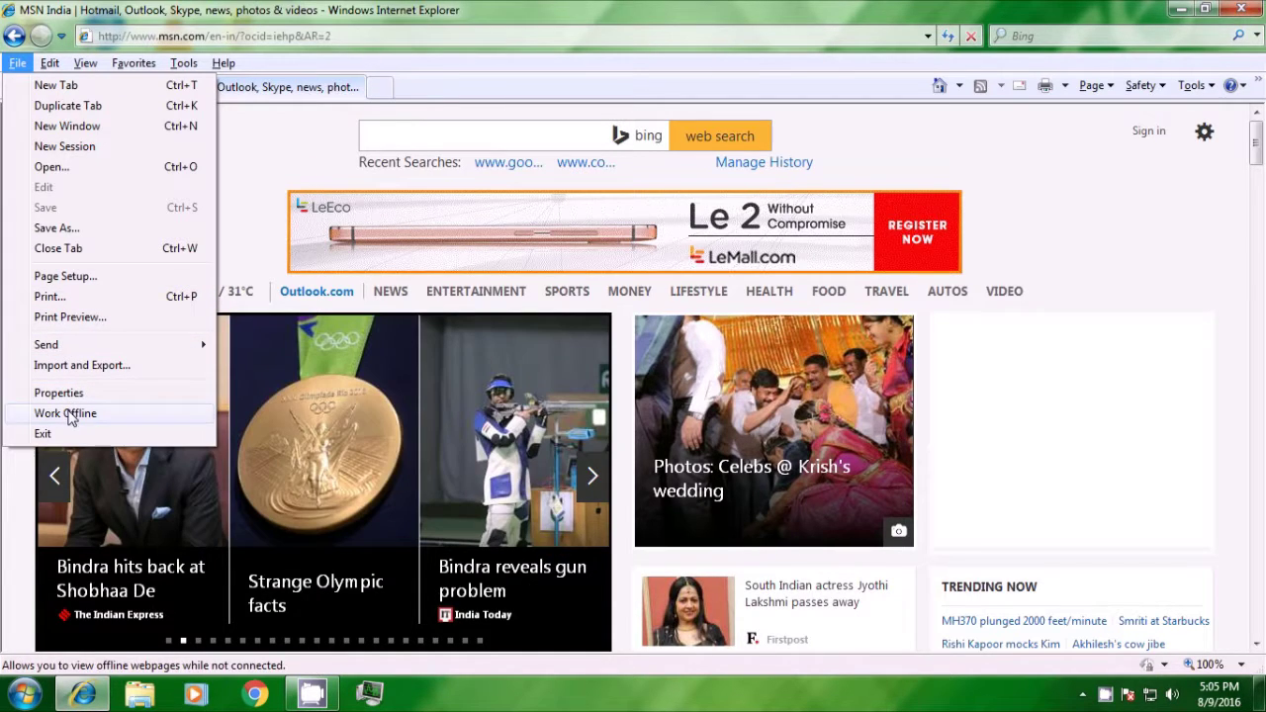
{"action": "left_click", "coordinate": [187, 141]}
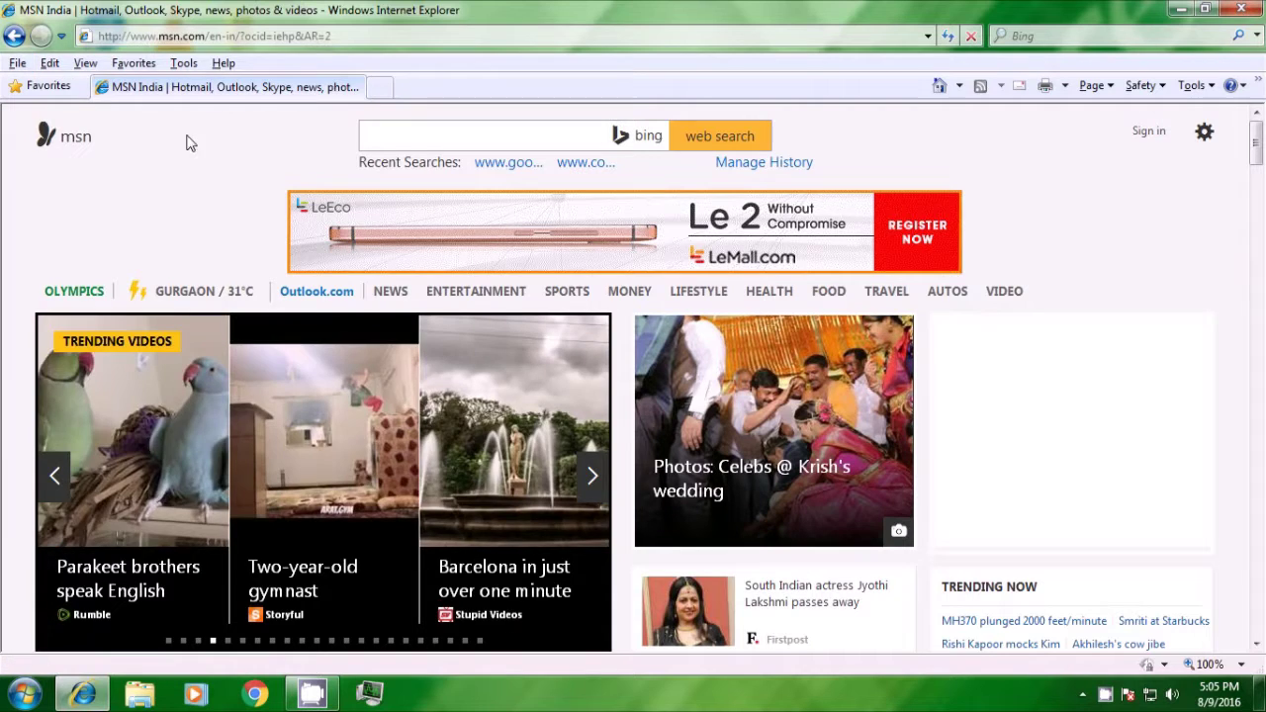
{"action": "left_click", "coordinate": [56, 67]}
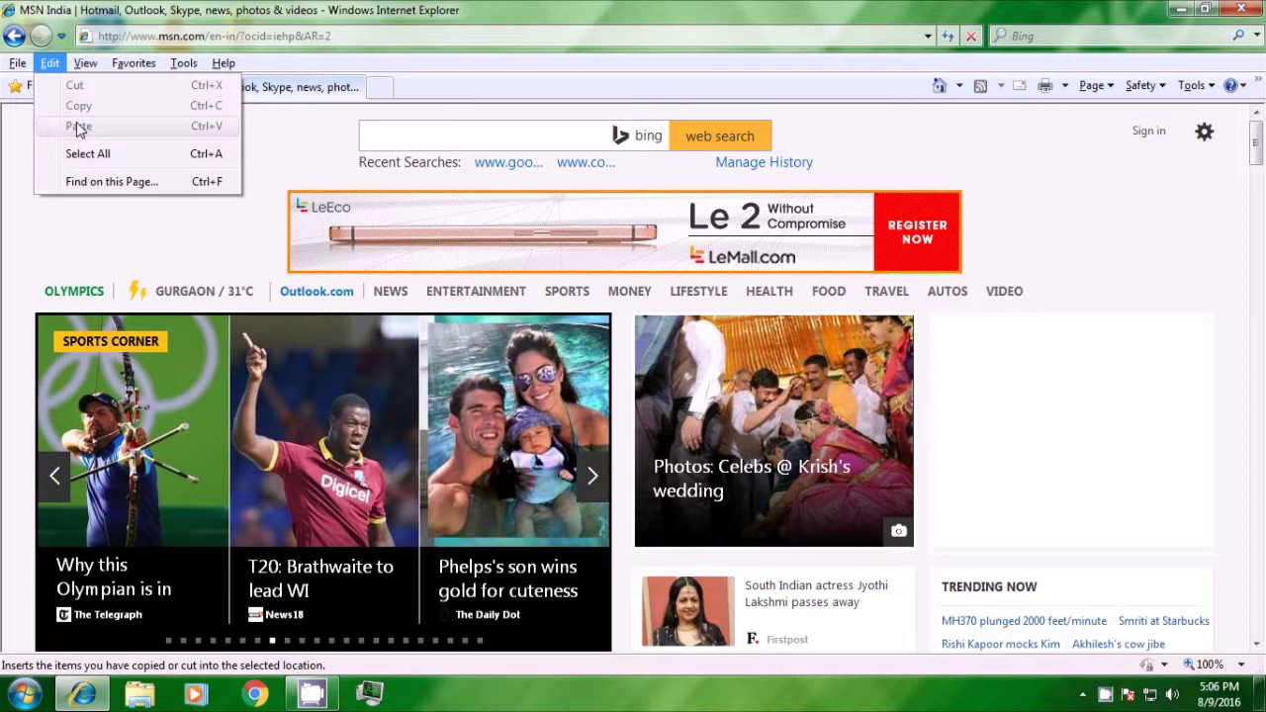
Show the View > Toolbars submenu with Command Bar, Status Bar and Lock the Toolbars checked.
{"action": "key", "text": "alt"}
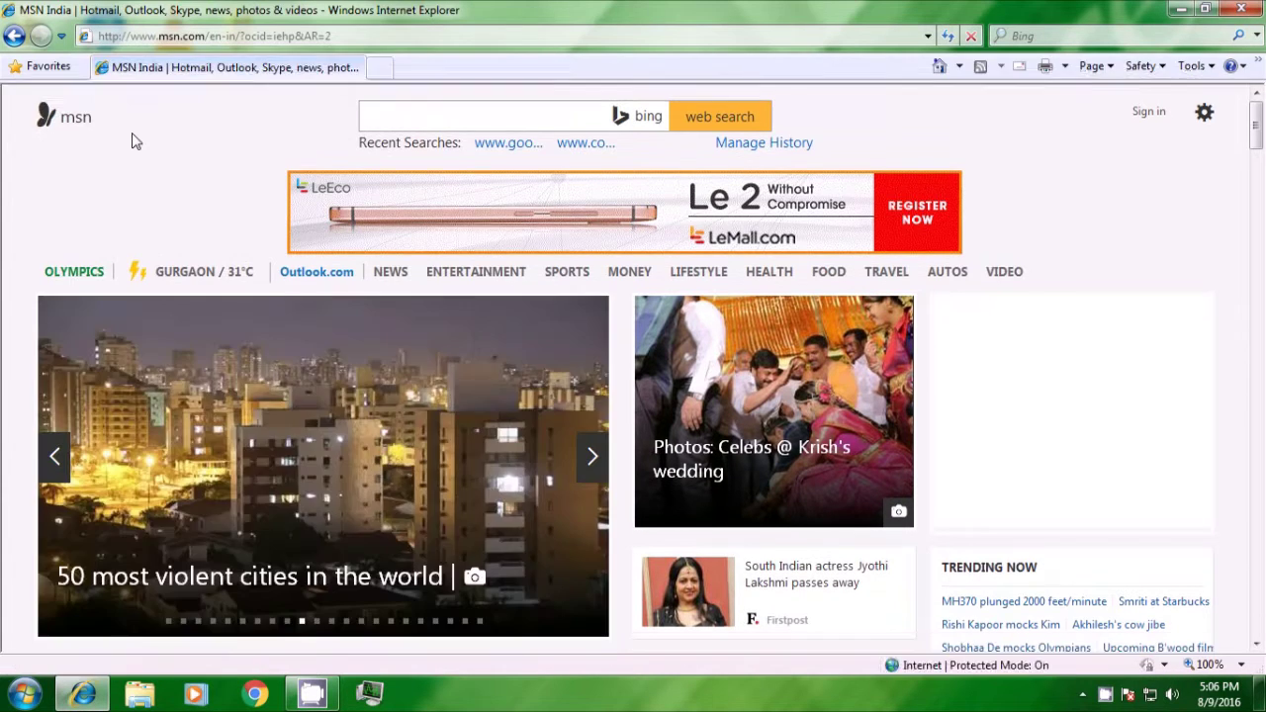
{"action": "key", "text": "alt"}
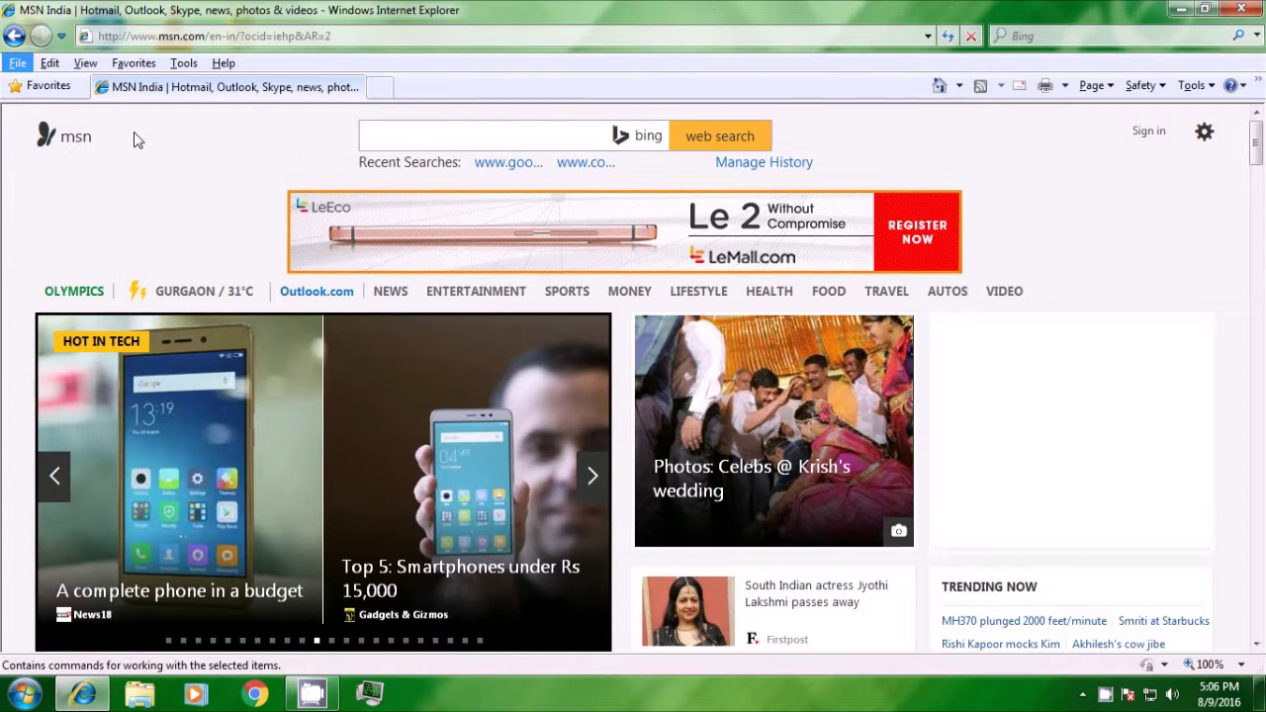
{"action": "left_click", "coordinate": [85, 65]}
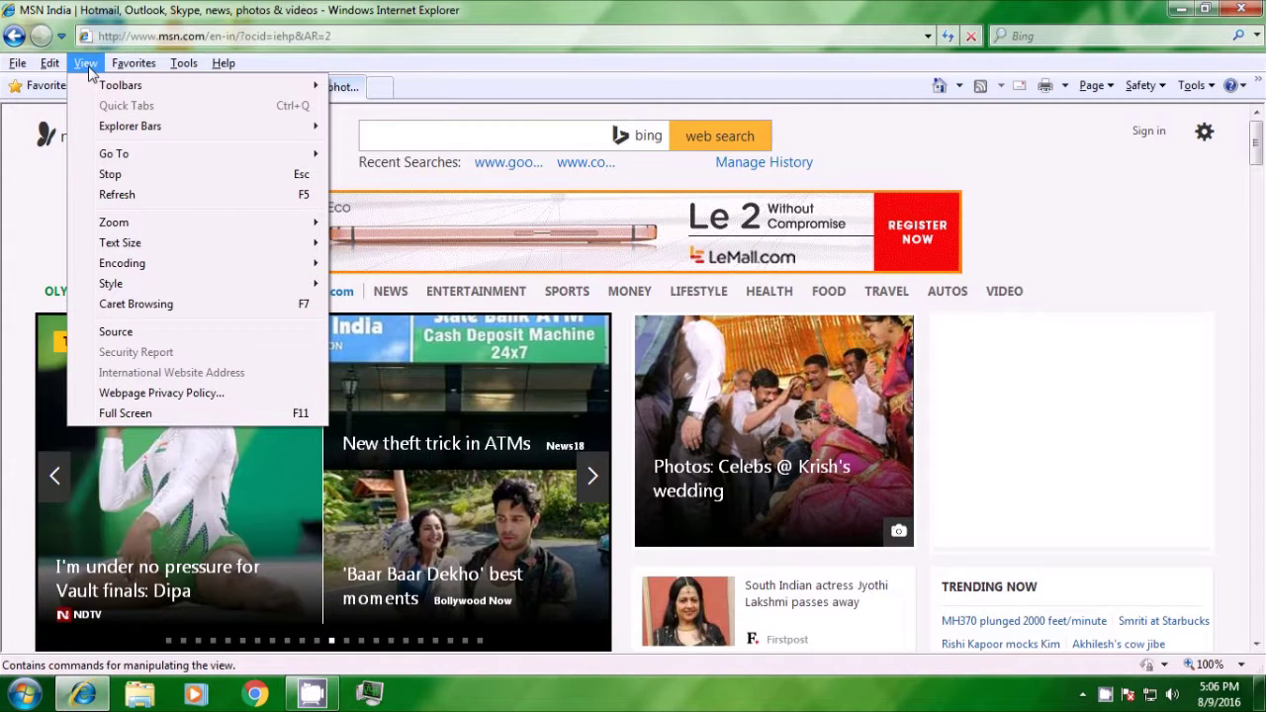
{"action": "mouse_move", "coordinate": [109, 92]}
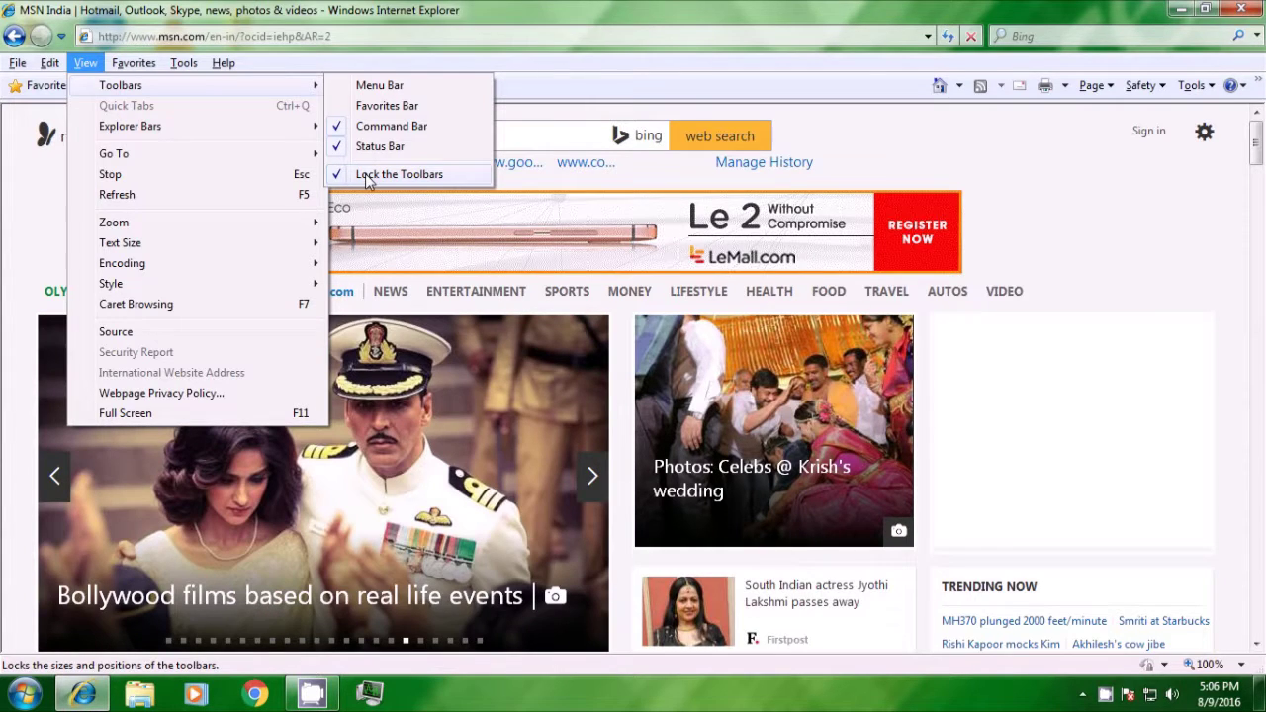
Toggle Lock the Toolbars, enable the Favorites bar, and reopen the View menu at Go To.
{"action": "left_click", "coordinate": [366, 178]}
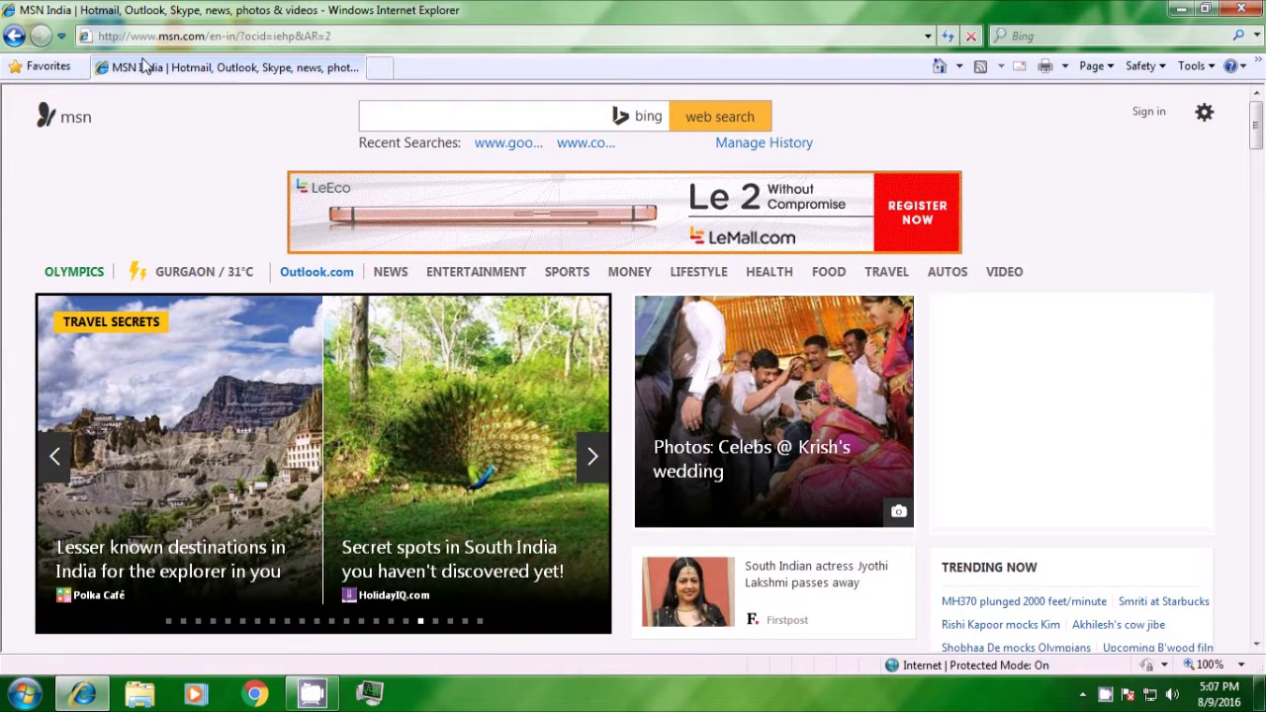
{"action": "key", "text": "alt"}
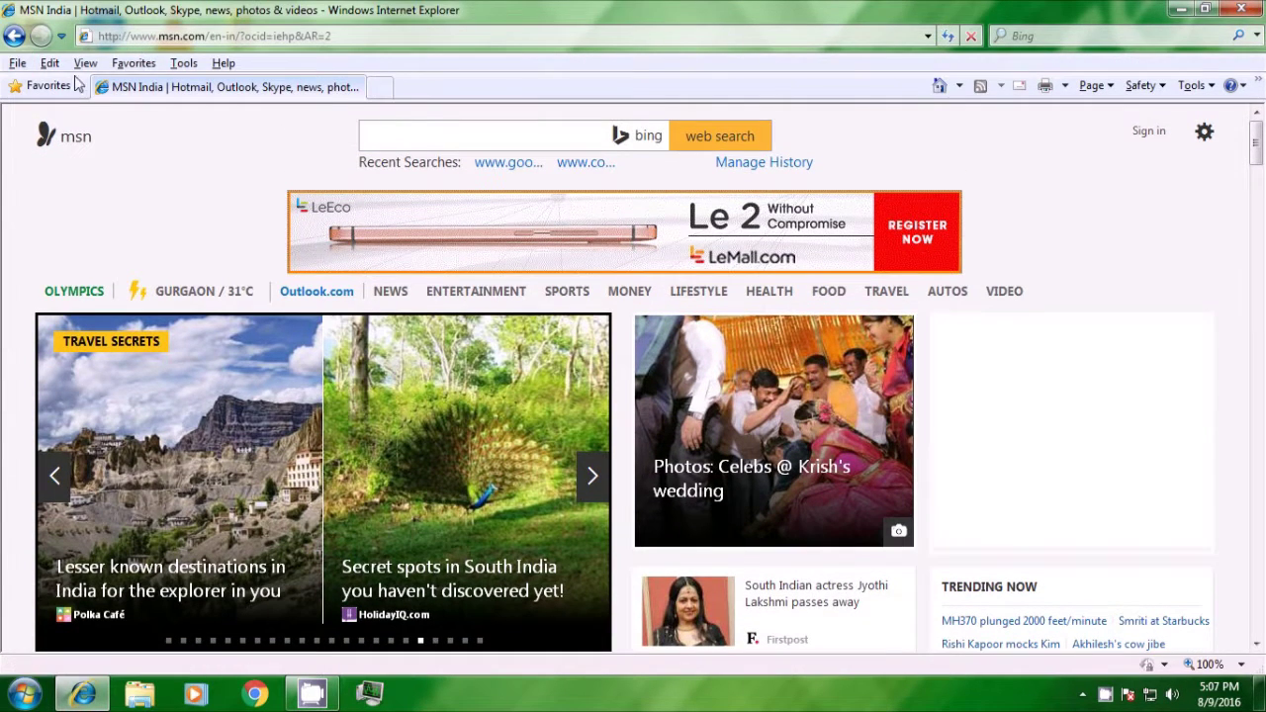
{"action": "left_click", "coordinate": [79, 63]}
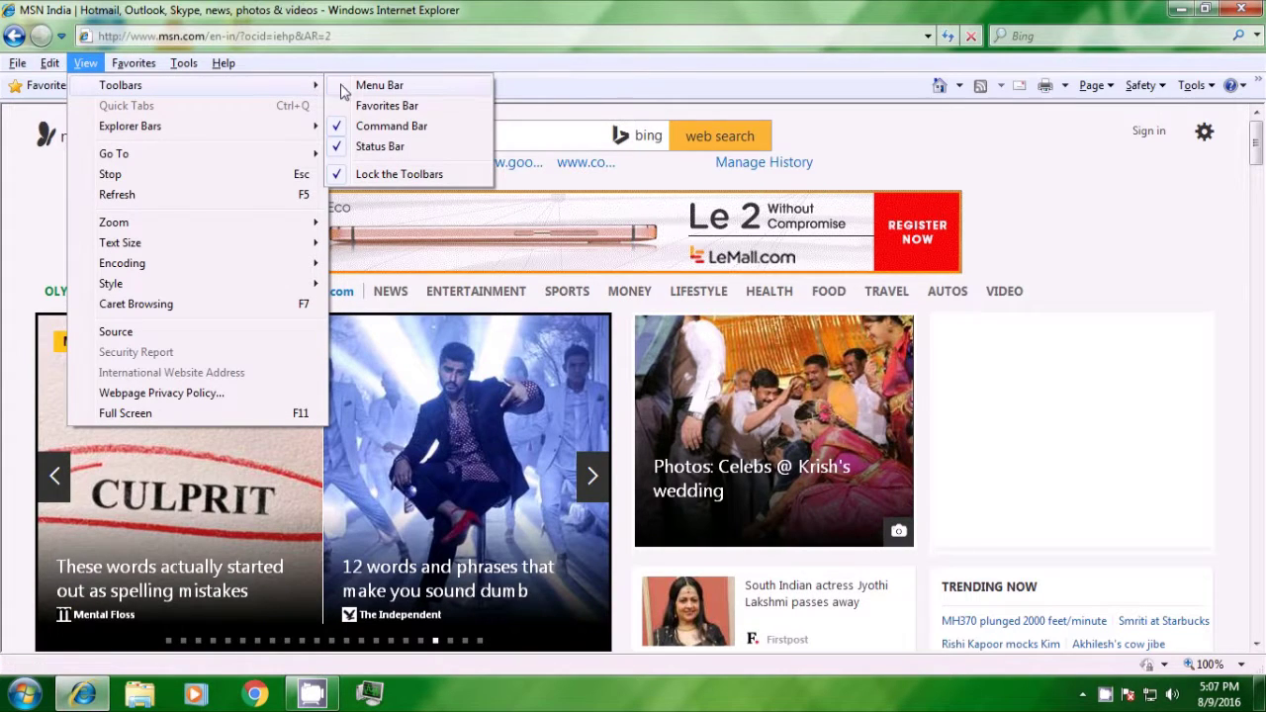
{"action": "left_click", "coordinate": [366, 105]}
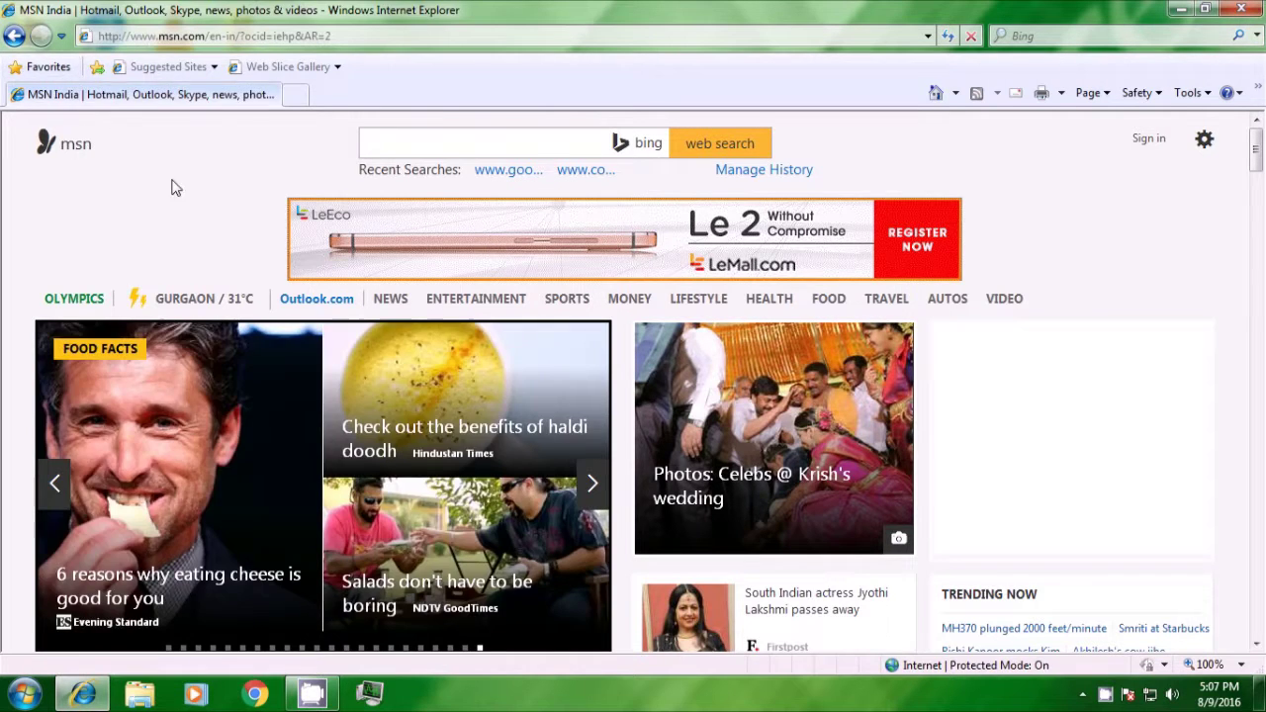
{"action": "key", "text": "alt+v"}
{"action": "mouse_move", "coordinate": [147, 160]}
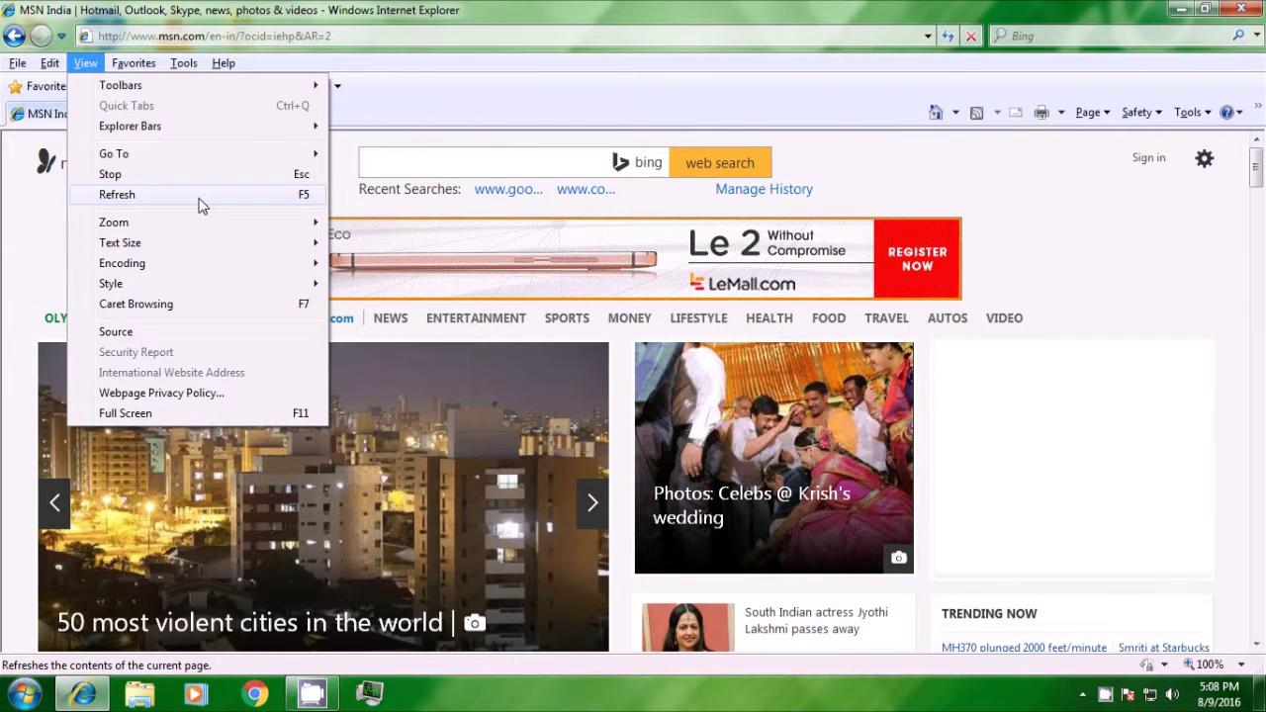
Switch the MSN page to full-screen view, then exit it with F11.
{"action": "mouse_move", "coordinate": [202, 225]}
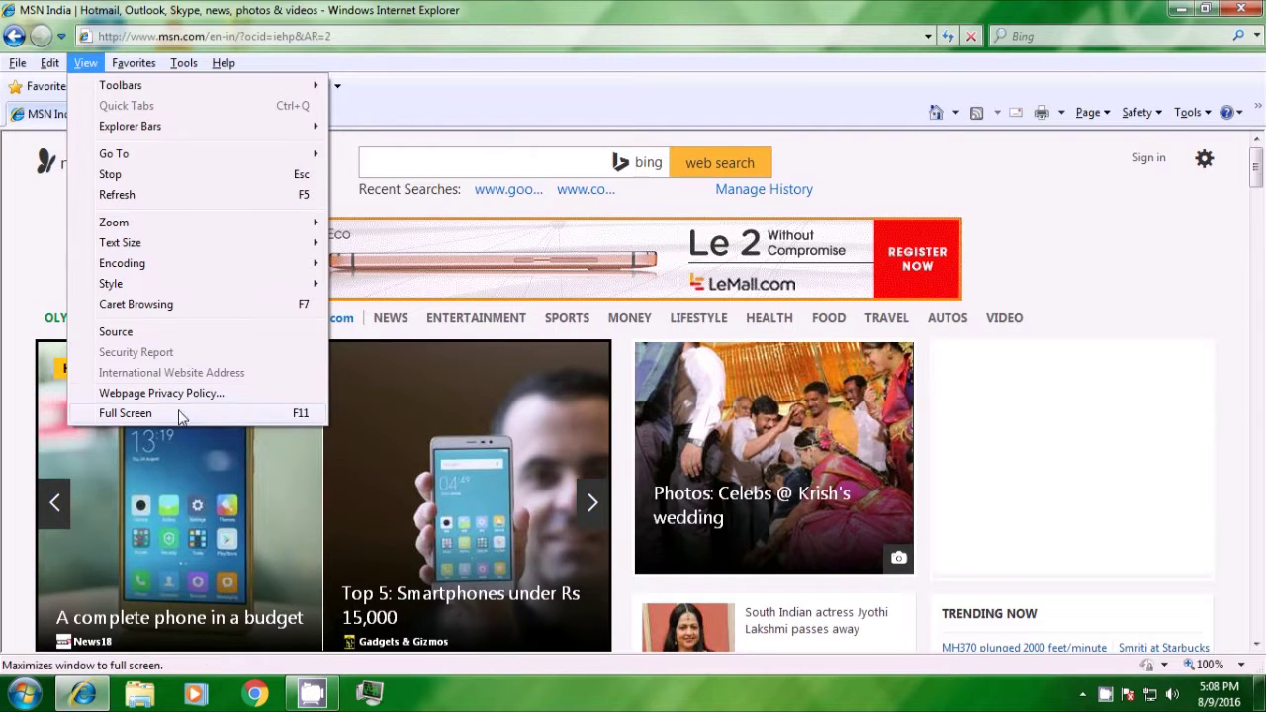
{"action": "left_click", "coordinate": [176, 421]}
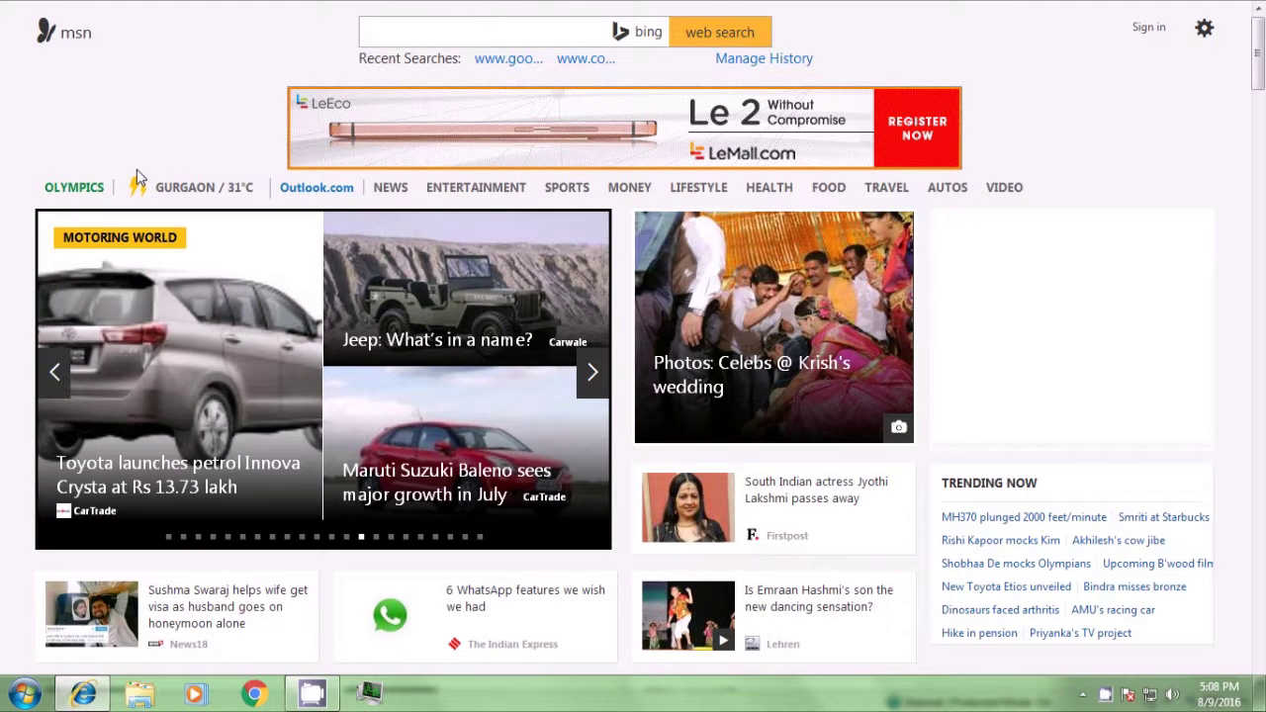
{"action": "key", "text": "F11"}
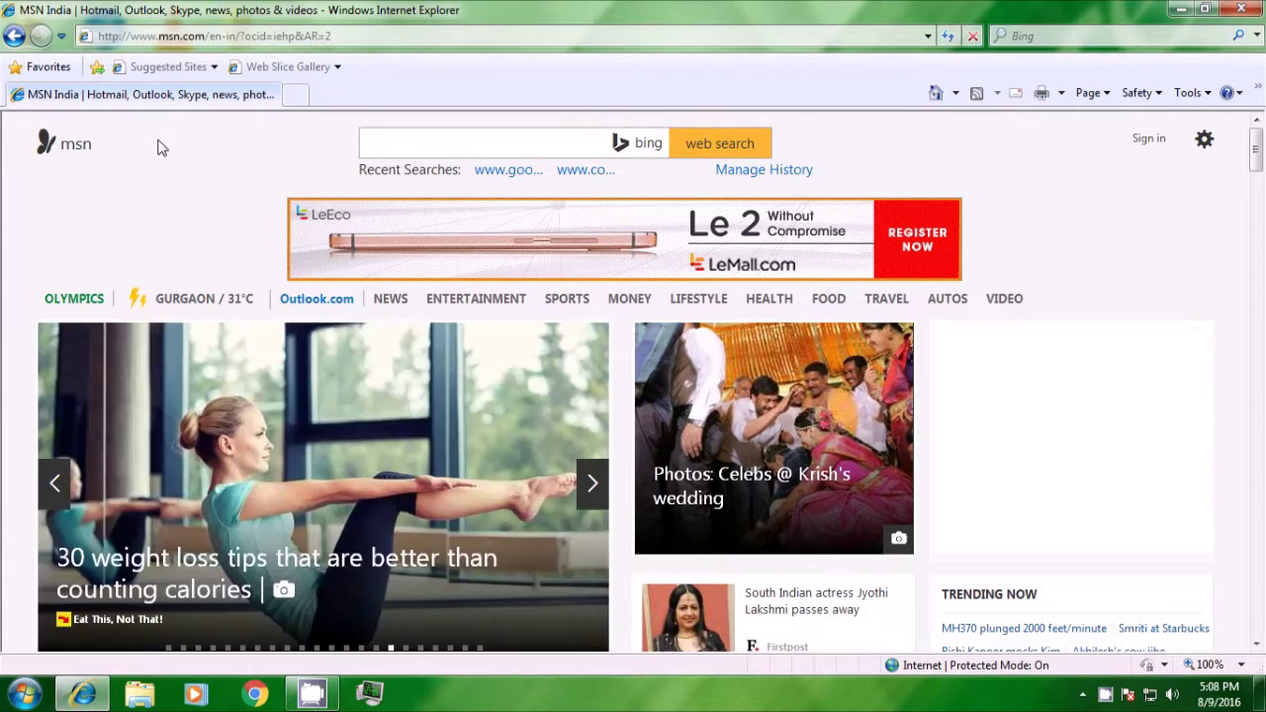
{"action": "key", "text": "alt"}
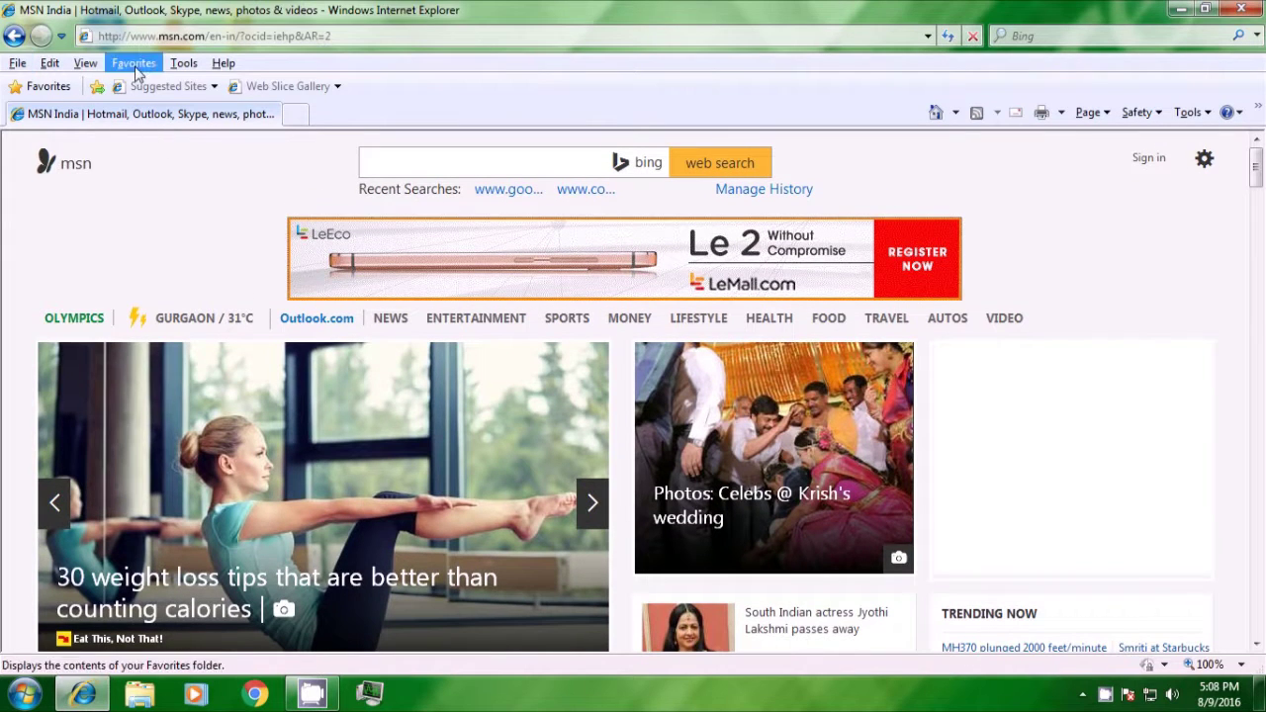
Add the MSN India page to Favorites, overwriting the existing favorite with the same name.
{"action": "left_click", "coordinate": [134, 65]}
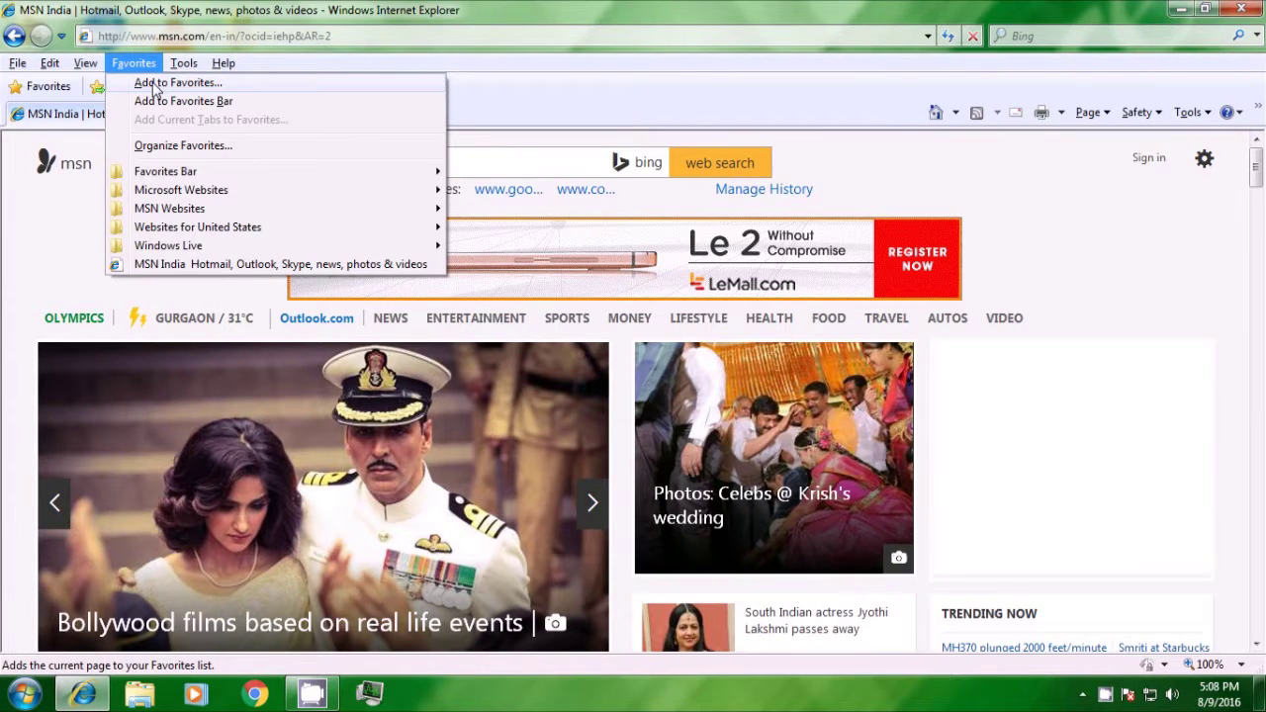
{"action": "left_click", "coordinate": [154, 87]}
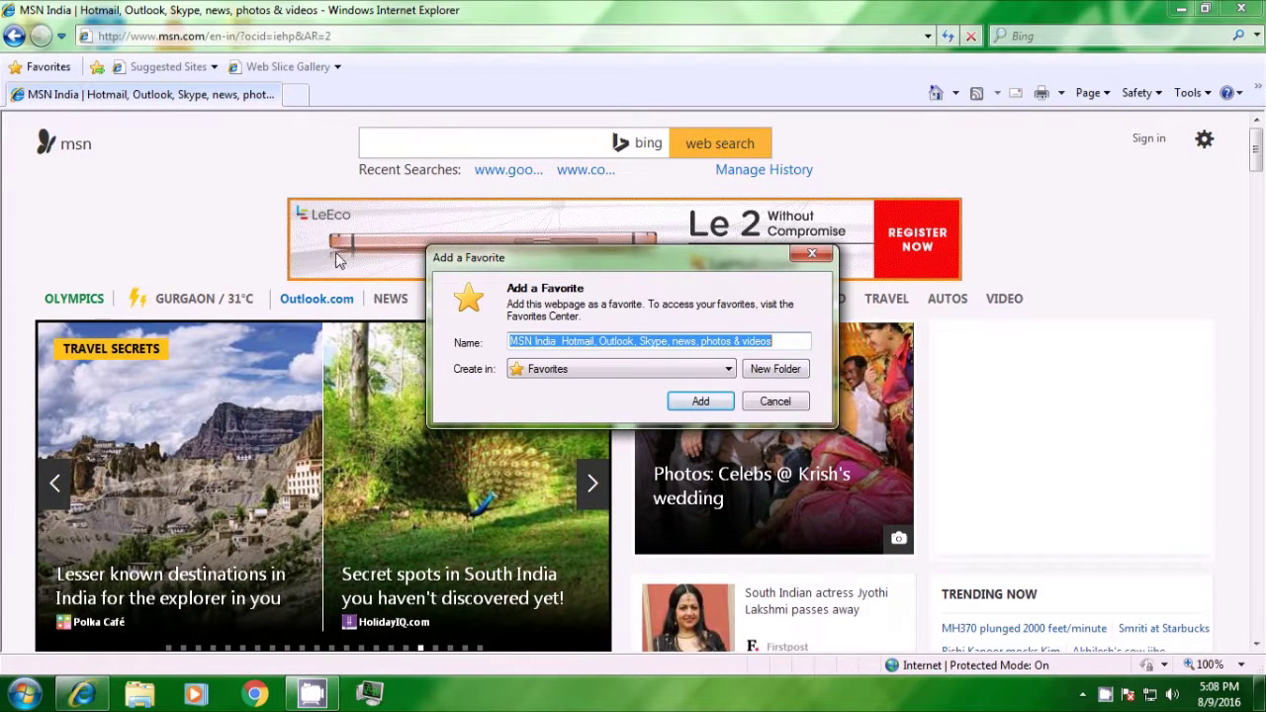
{"action": "left_click", "coordinate": [696, 405]}
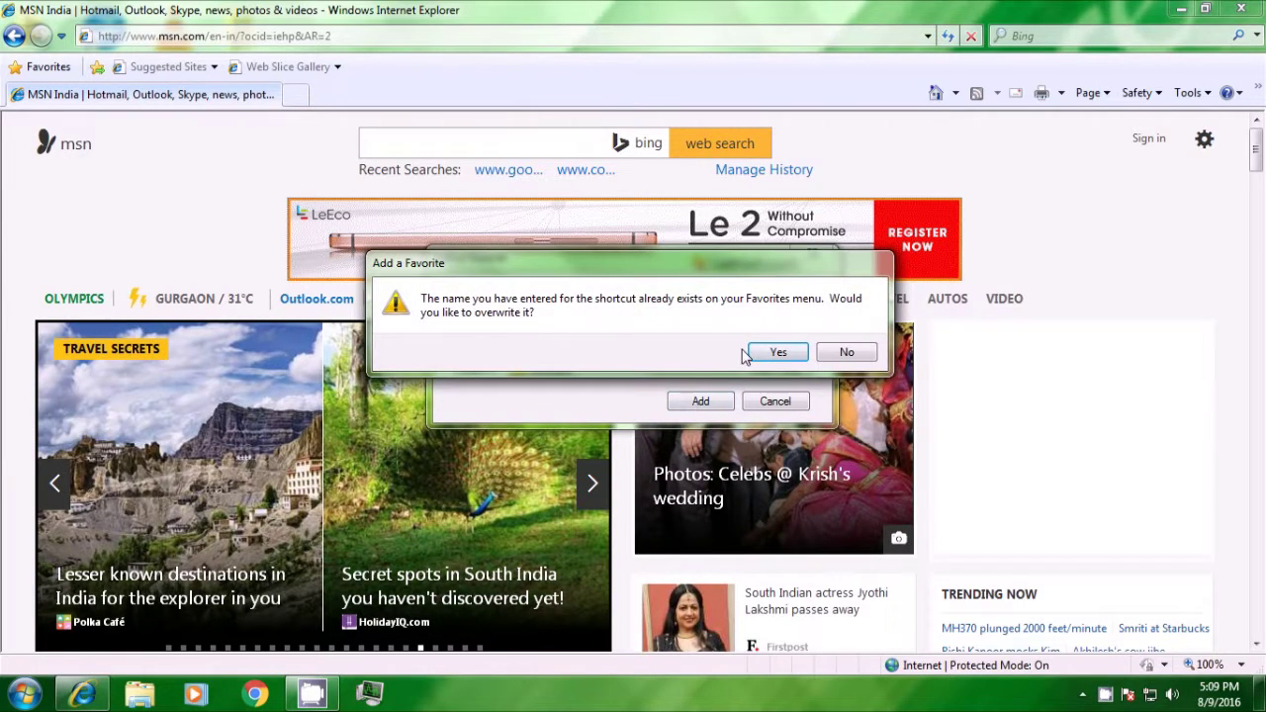
{"action": "left_click", "coordinate": [764, 351]}
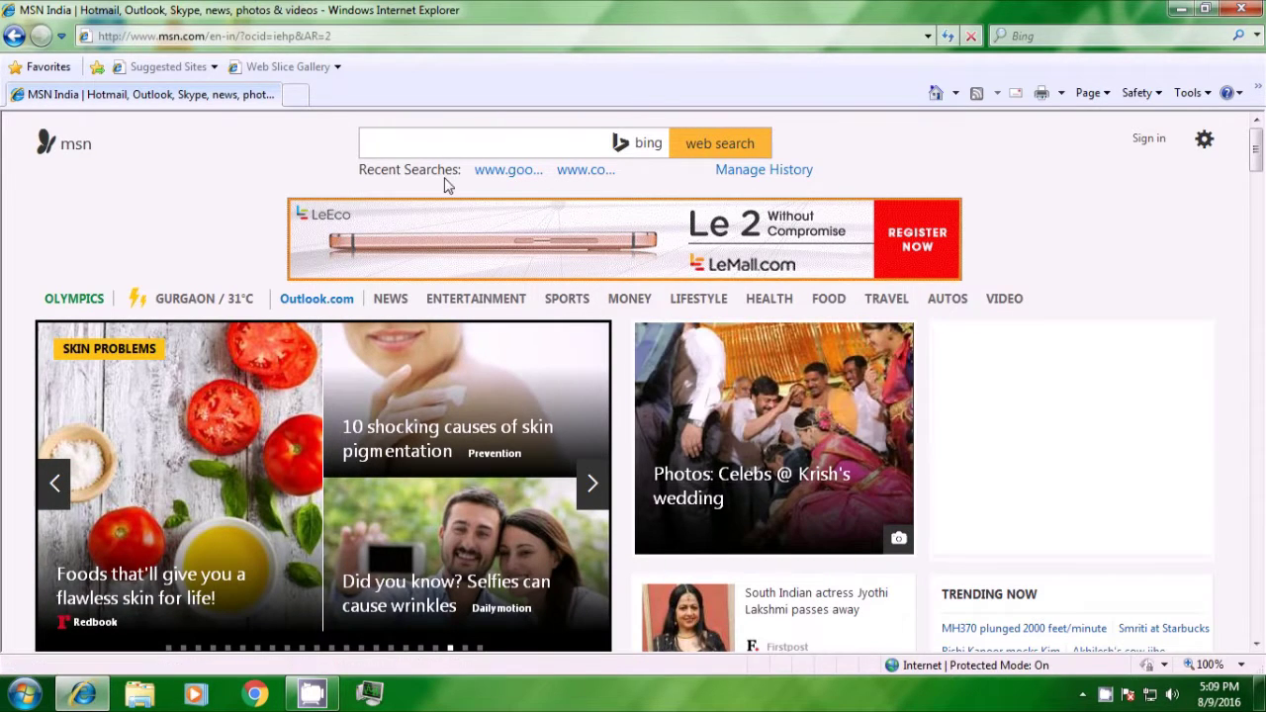
{"action": "key", "text": "alt"}
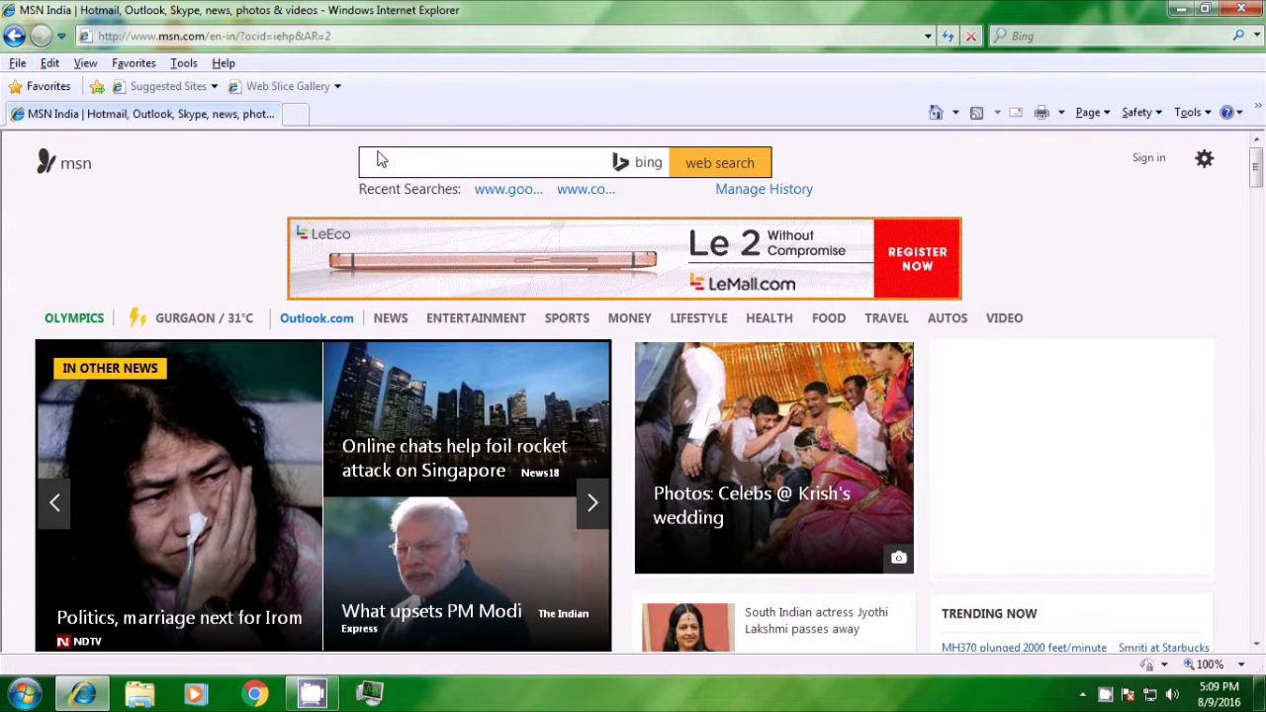
{"action": "left_click", "coordinate": [182, 70]}
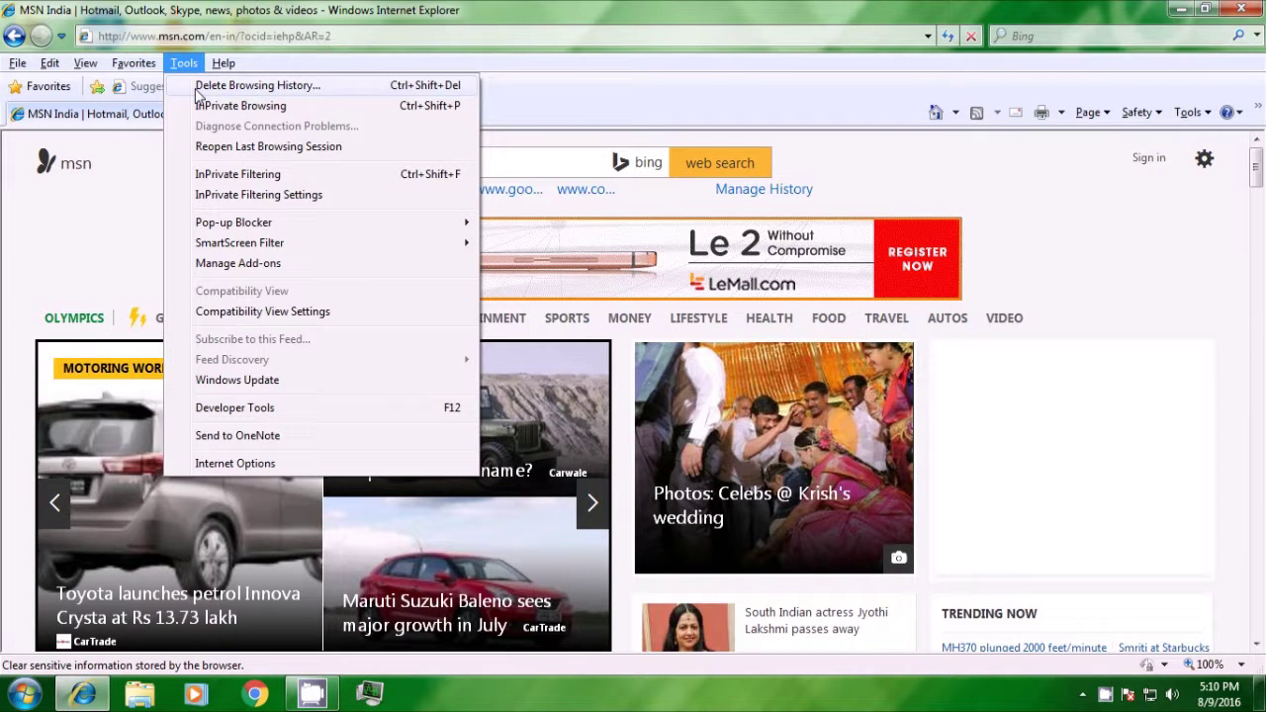
{"action": "left_click", "coordinate": [297, 87]}
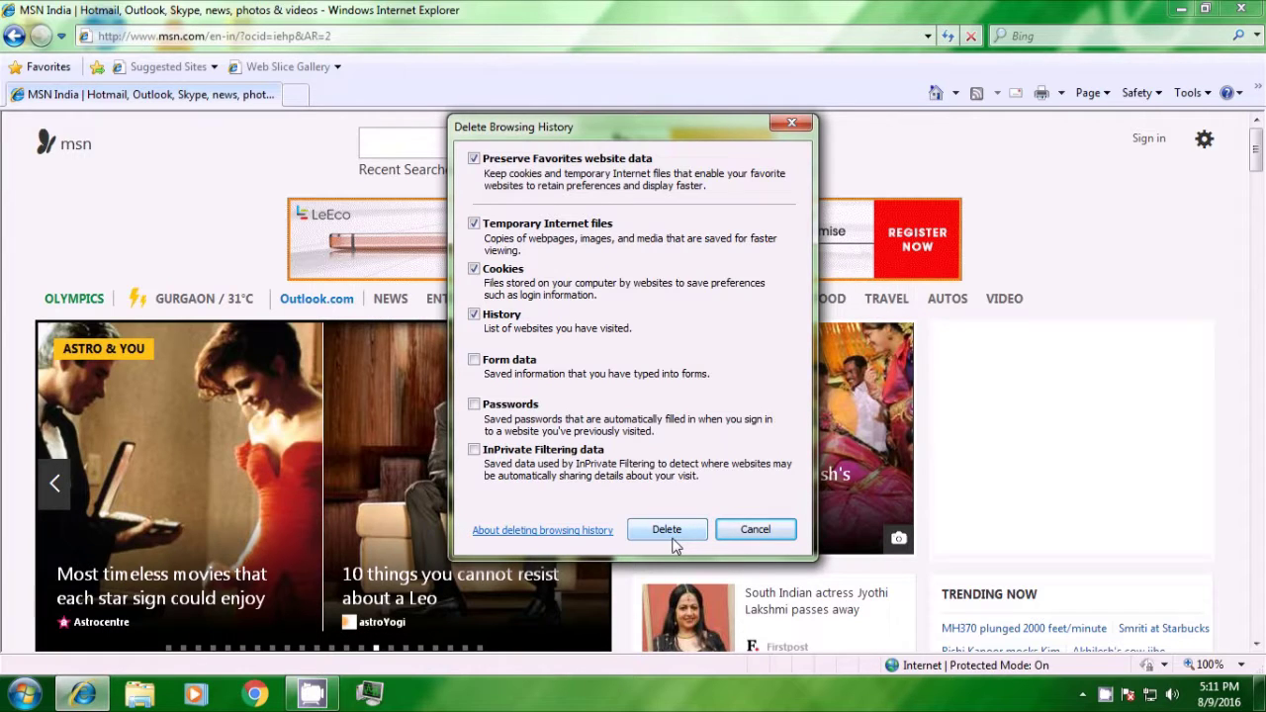
{"action": "left_click", "coordinate": [791, 123]}
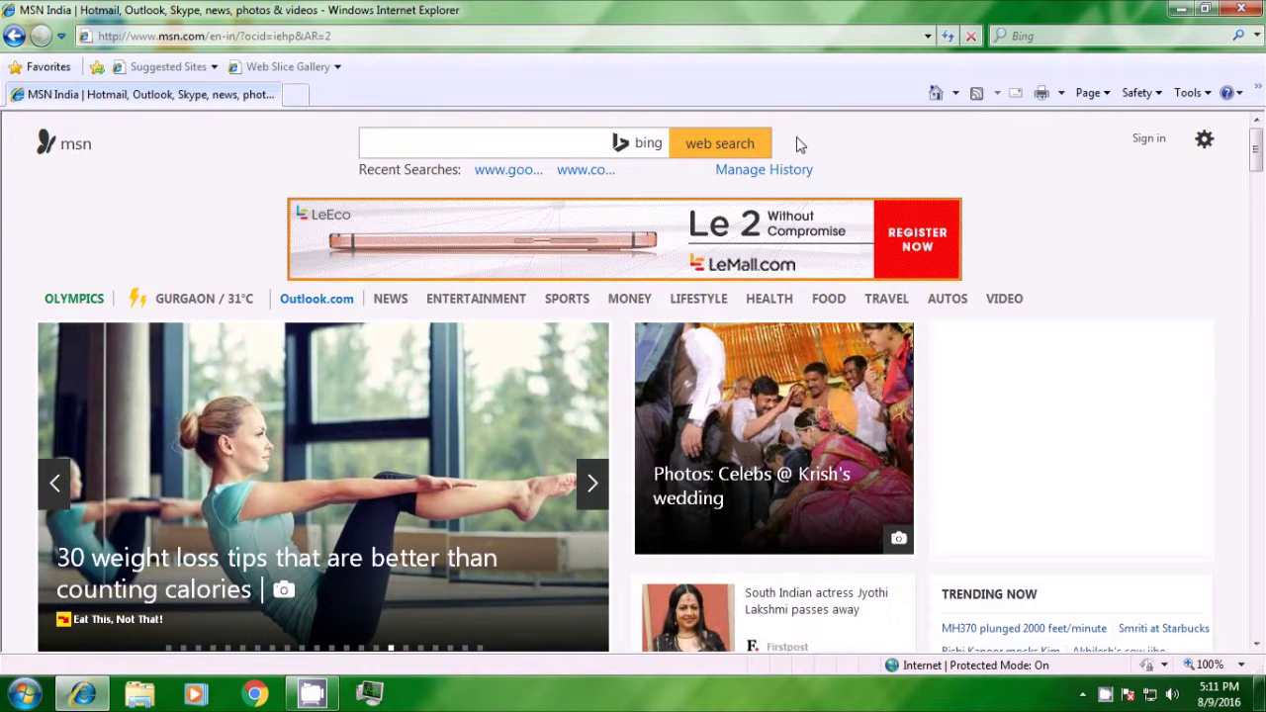
{"action": "key", "text": "alt"}
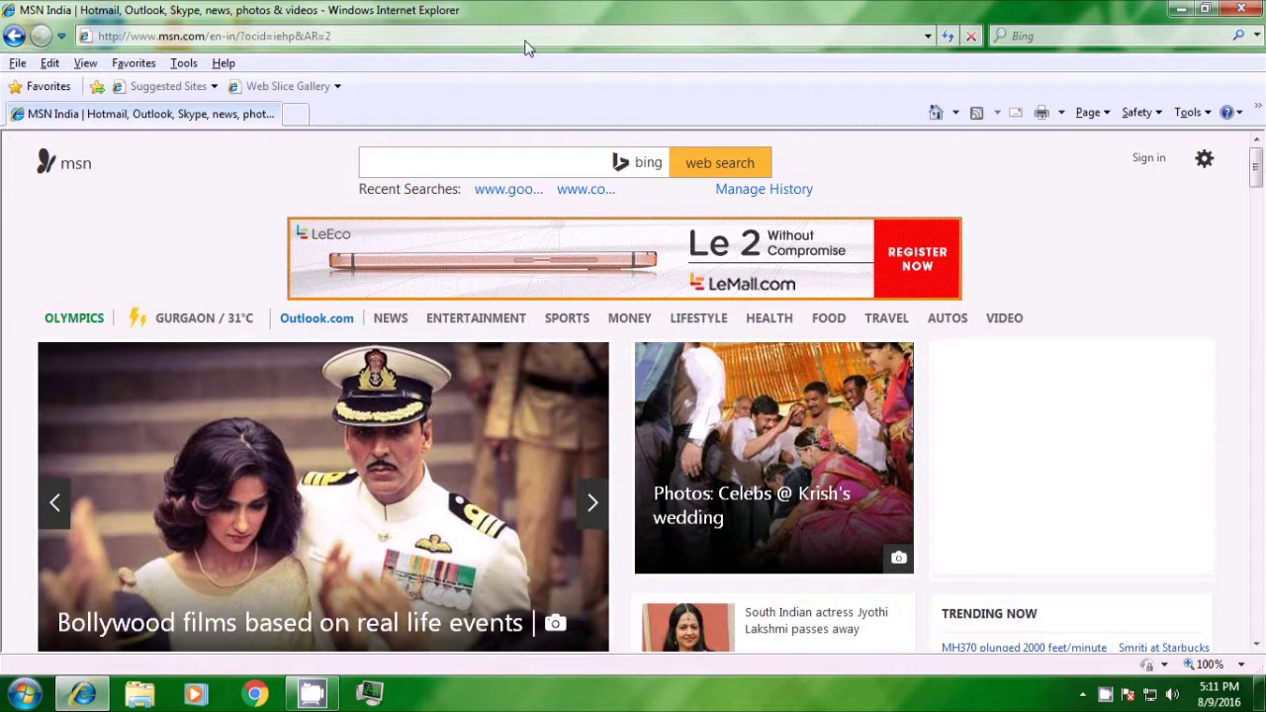
{"action": "left_click", "coordinate": [185, 63]}
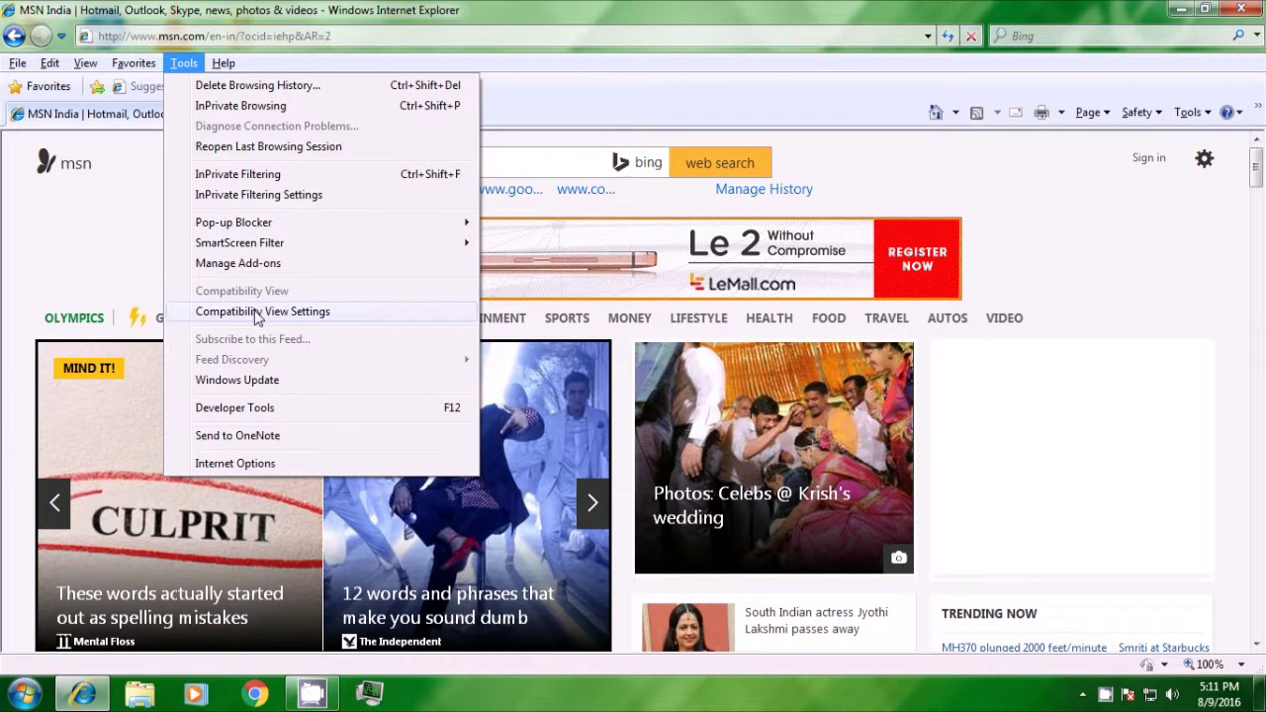
{"action": "key", "text": "Escape"}
{"action": "left_click", "coordinate": [219, 64]}
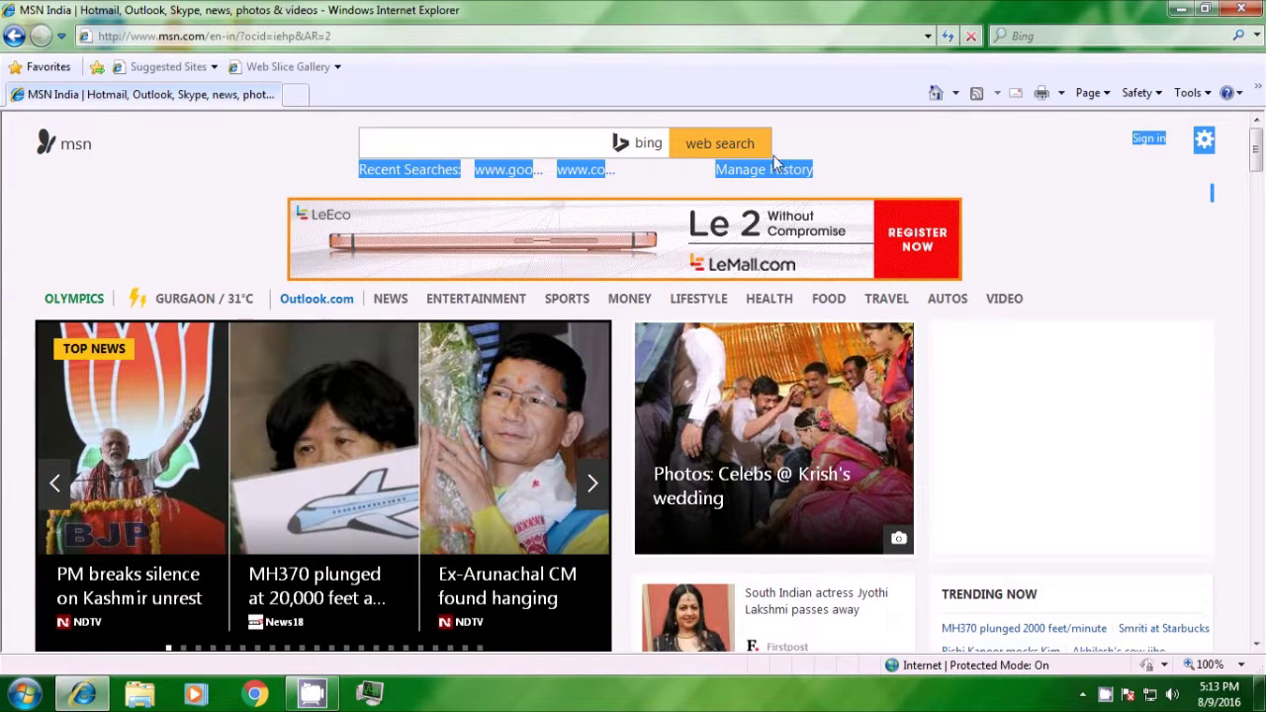
{"action": "left_click", "coordinate": [1186, 93]}
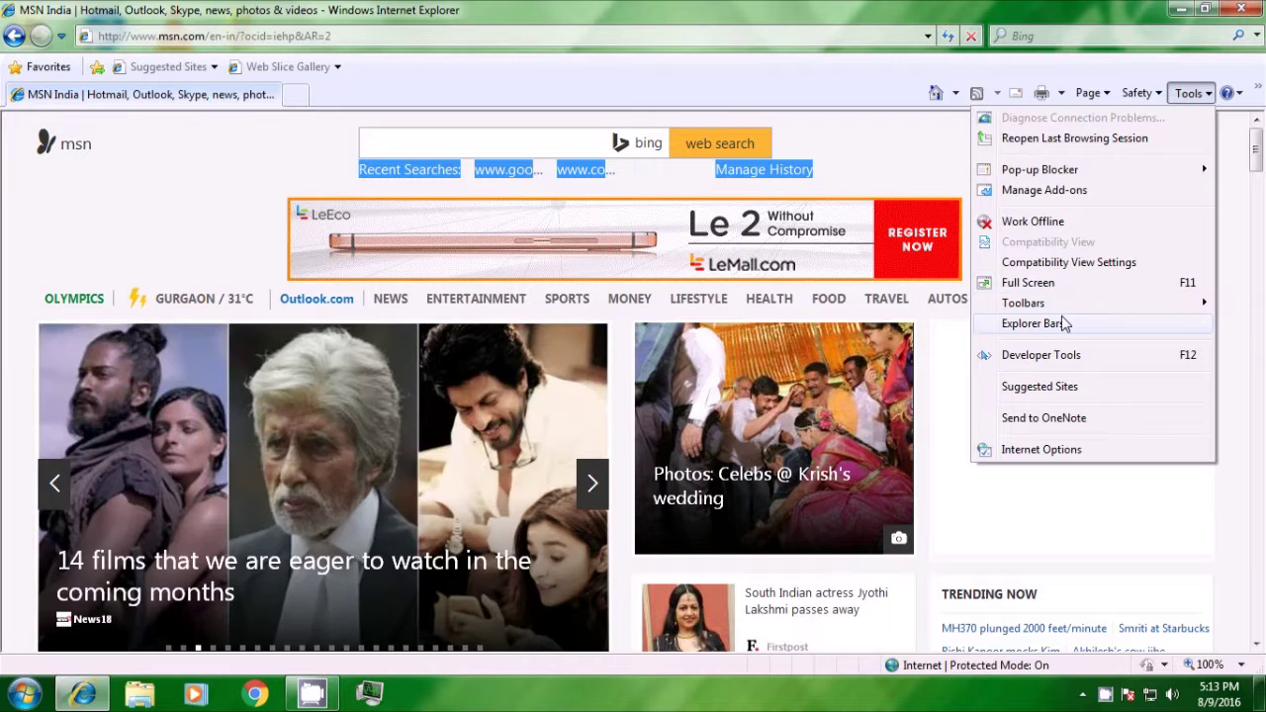
{"action": "left_click", "coordinate": [1083, 545]}
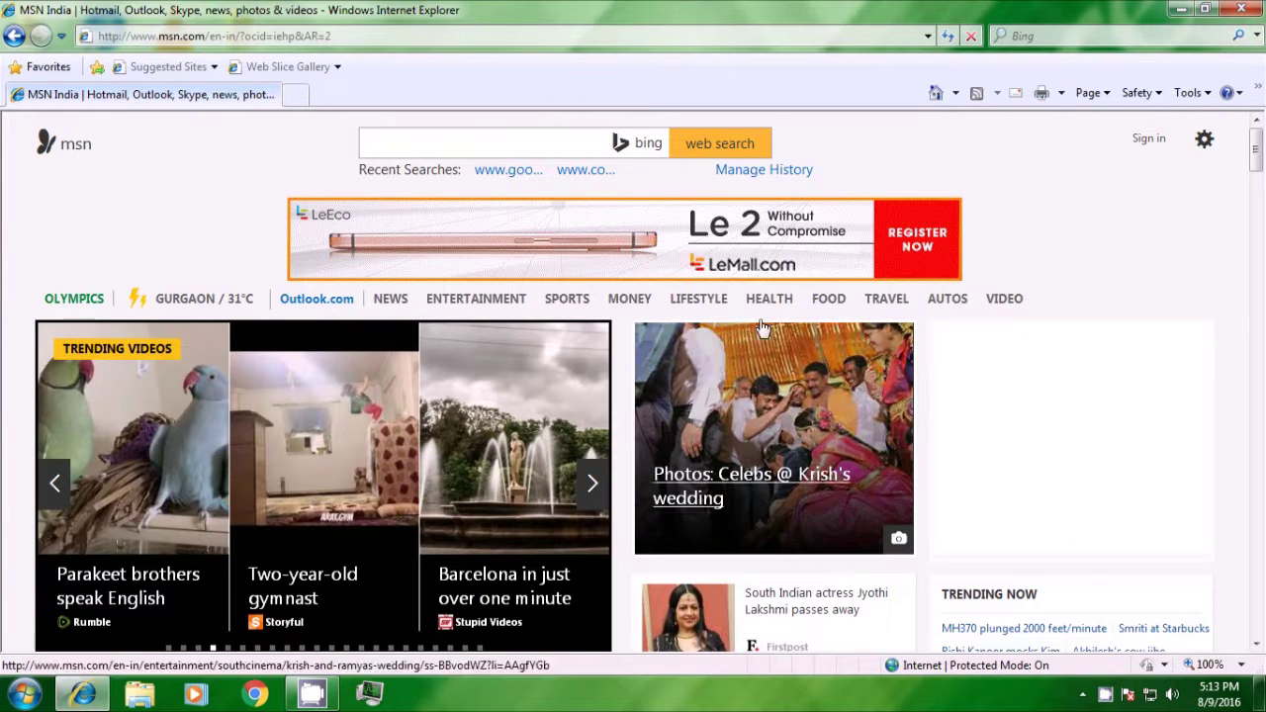
{"action": "key", "text": "alt"}
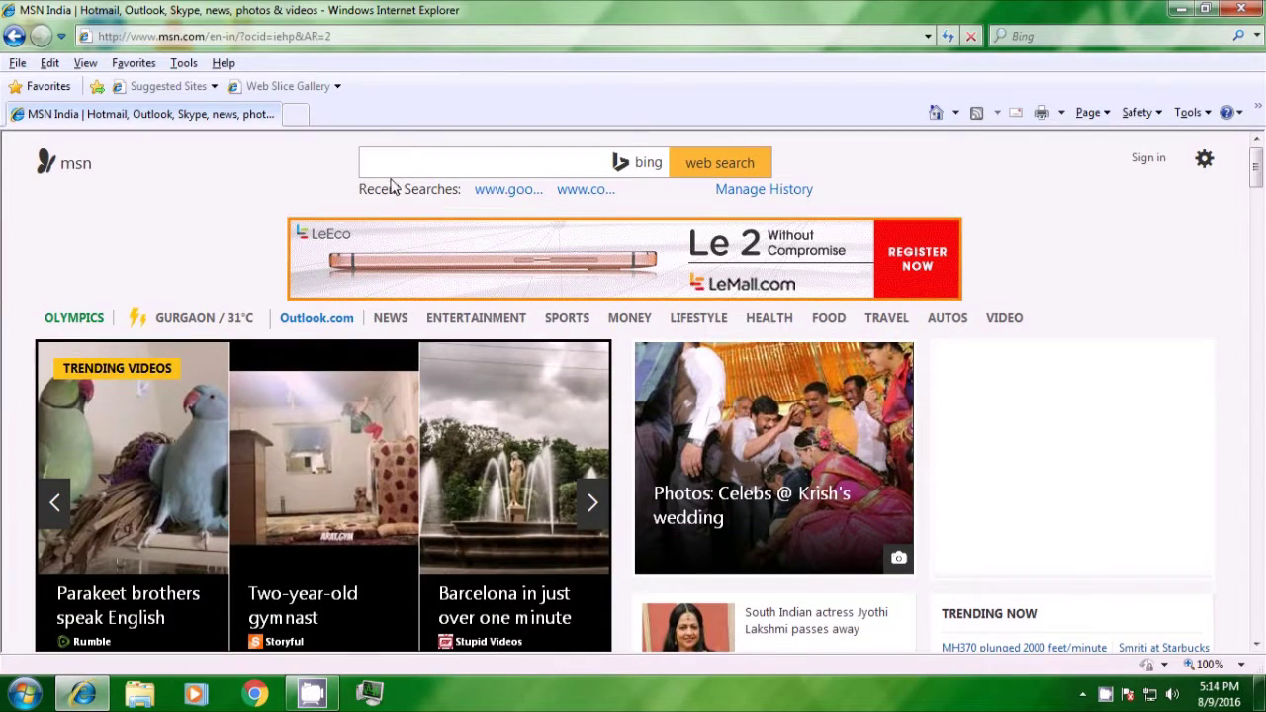
{"action": "left_click", "coordinate": [72, 222]}
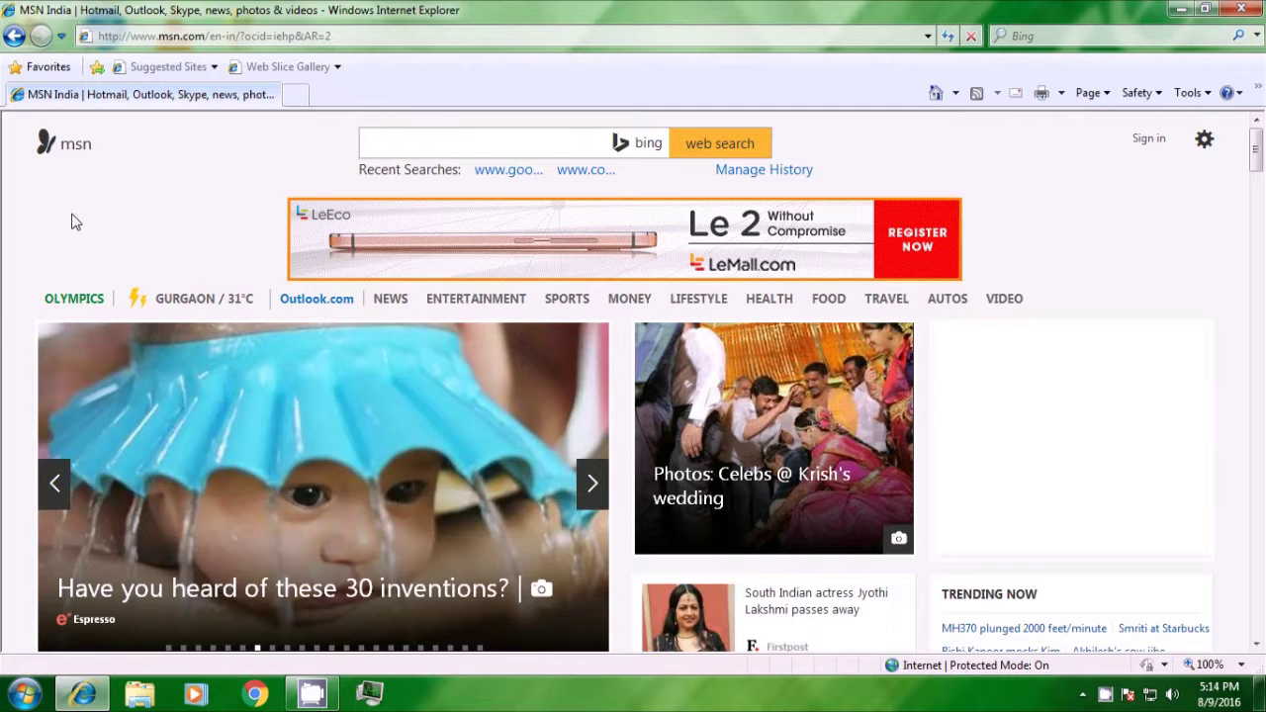
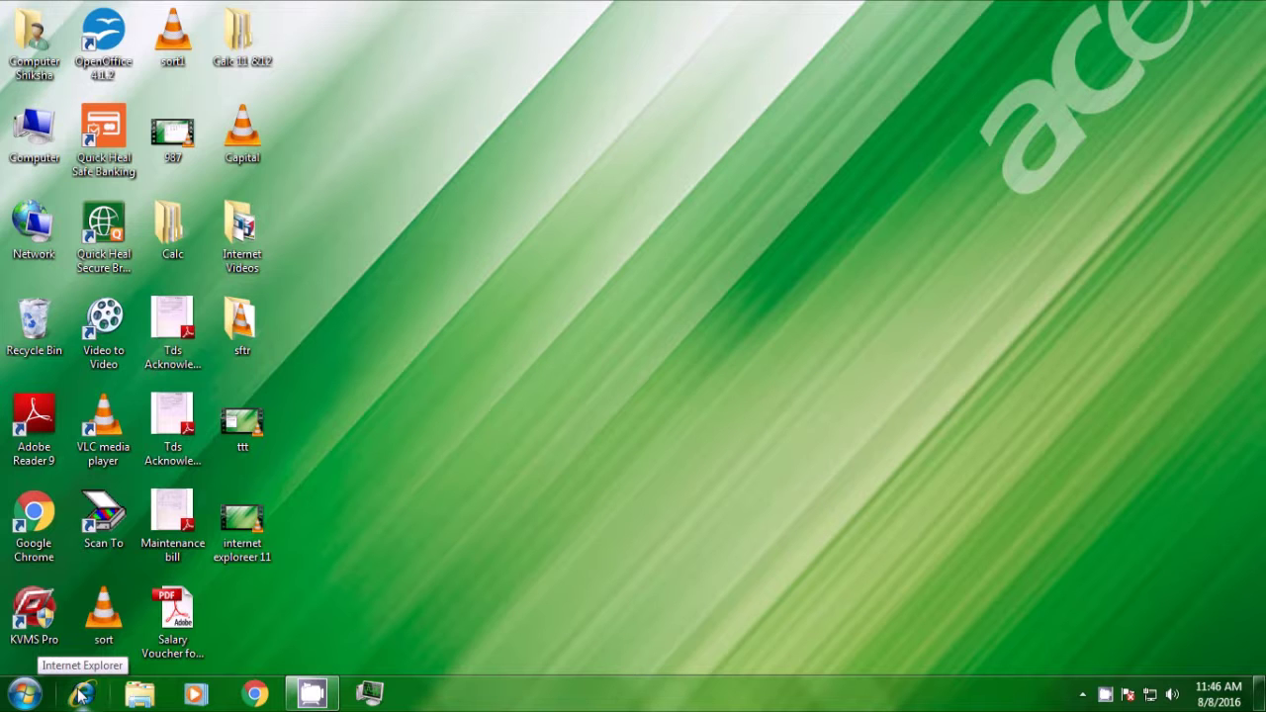
{"action": "left_click", "coordinate": [82, 698]}
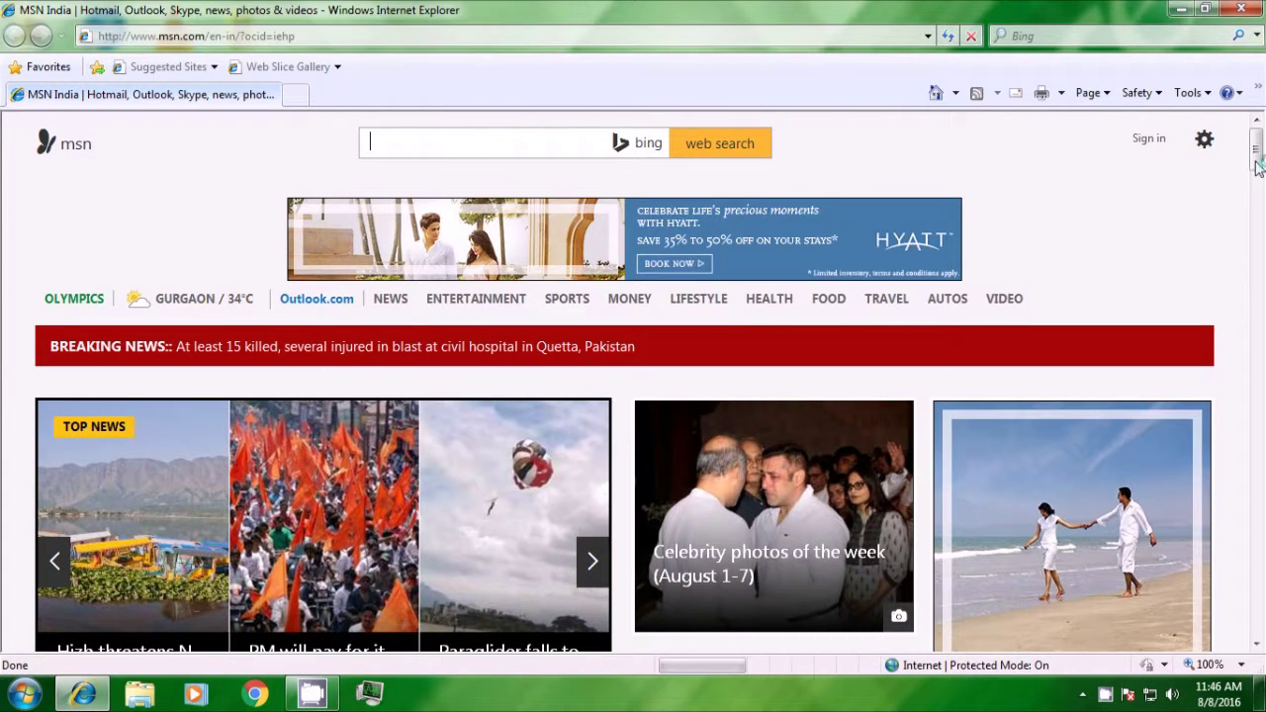
{"action": "left_click_drag", "start_coordinate": [1254, 183], "coordinate": [1258, 148]}
{"action": "left_click", "coordinate": [318, 34]}
{"action": "type", "text": "www"}
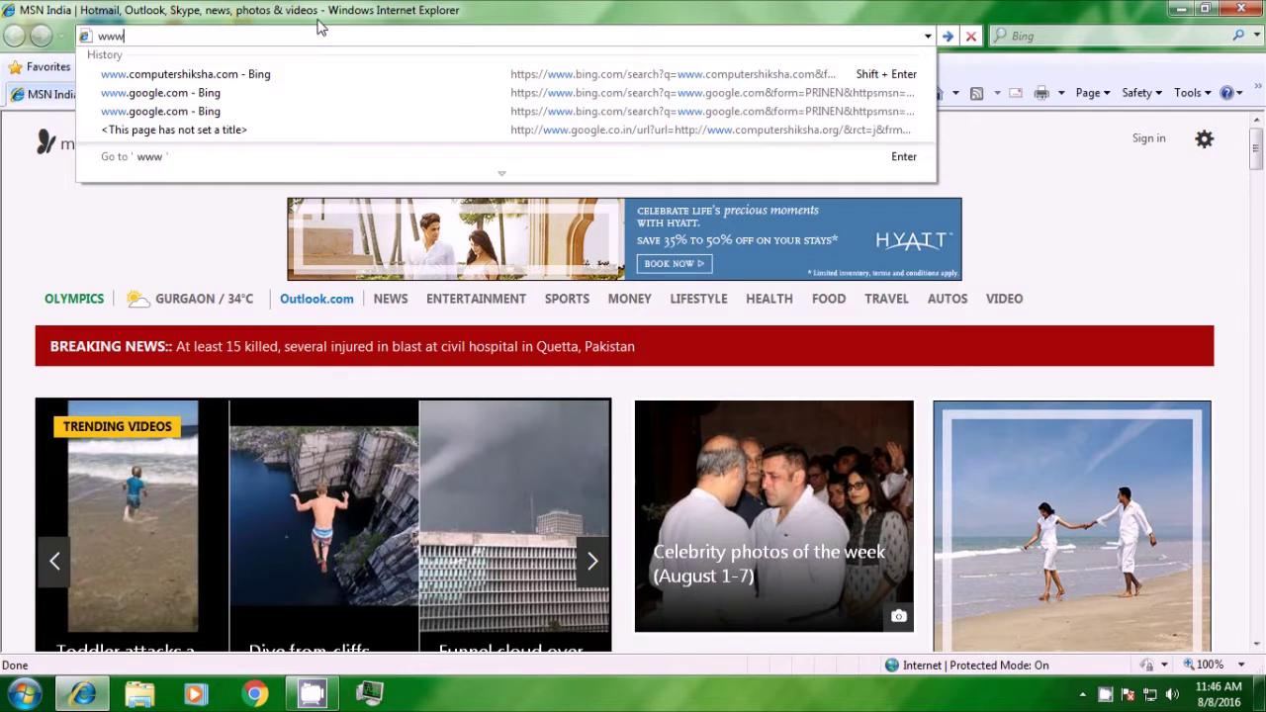
{"action": "type", "text": ".goo"}
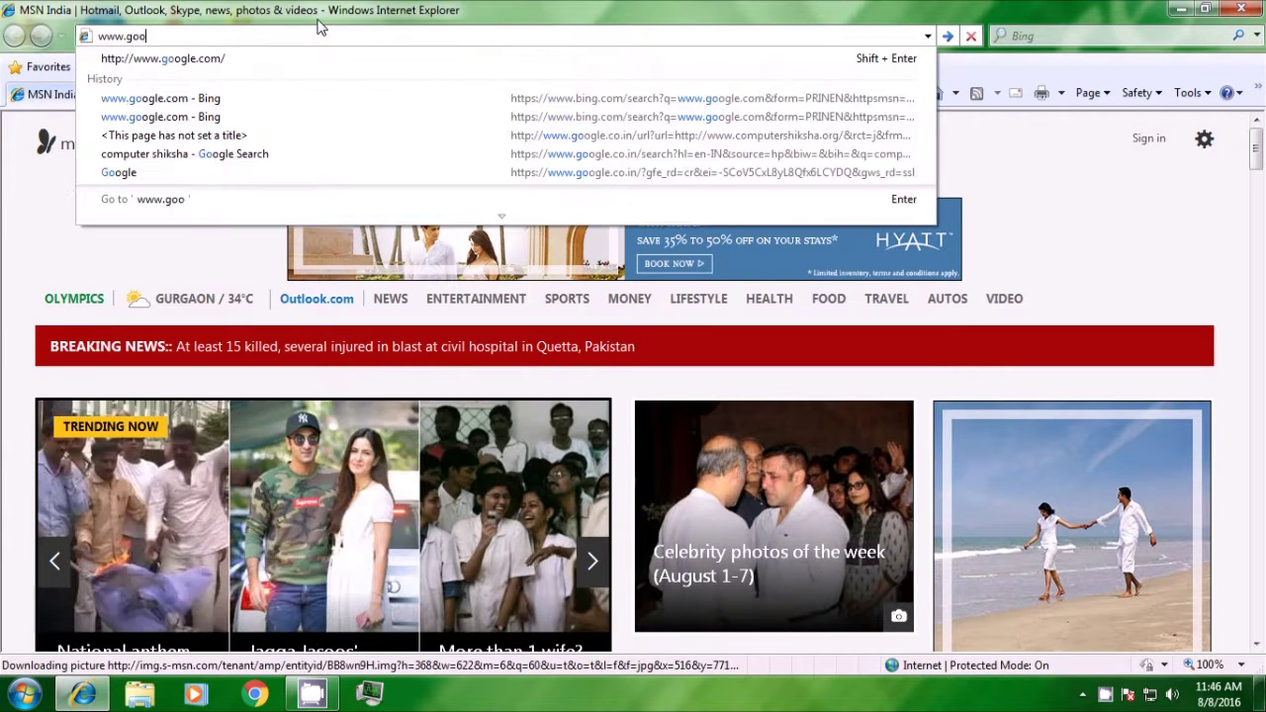
{"action": "type", "text": "ogl"}
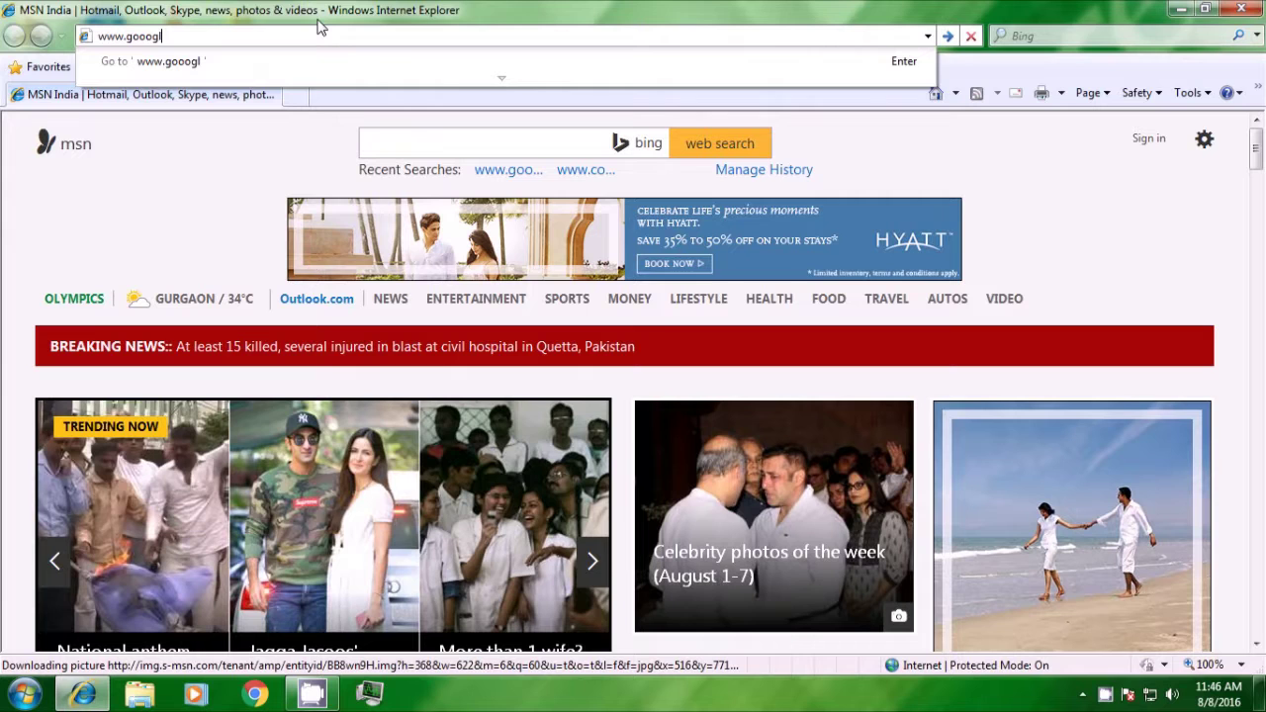
{"action": "type", "text": "e.com"}
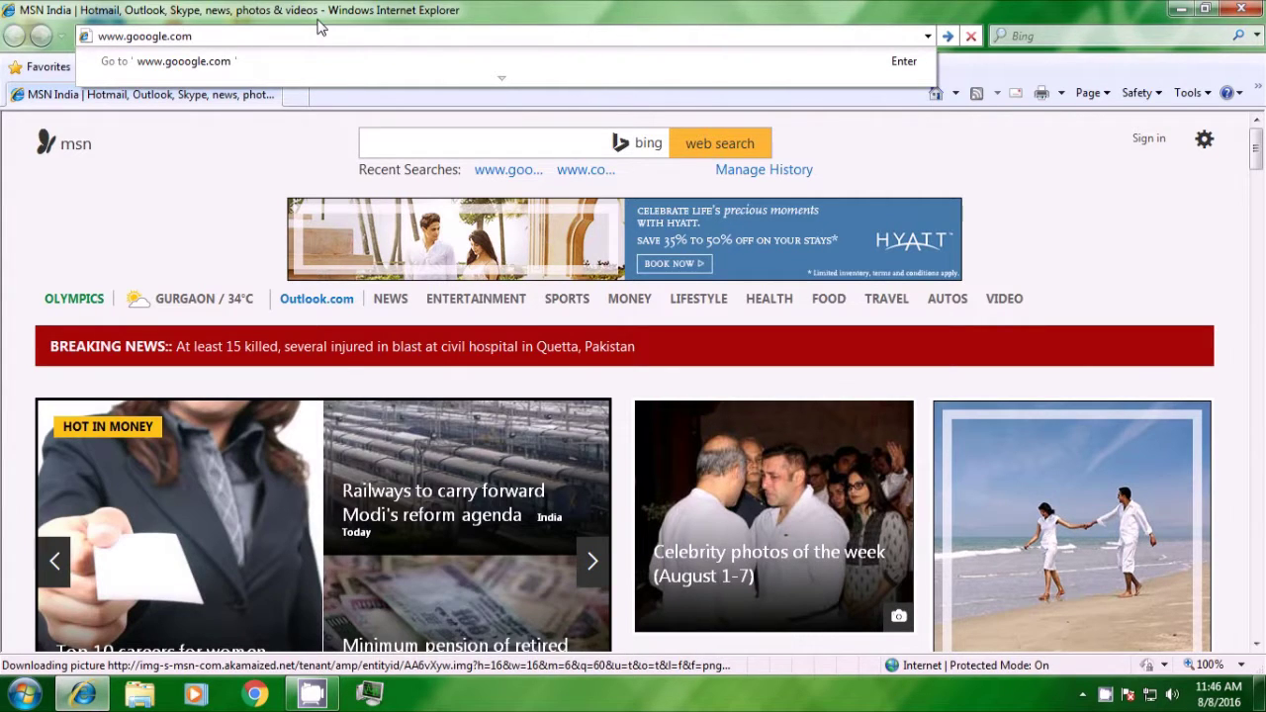
{"action": "key", "text": "Return"}
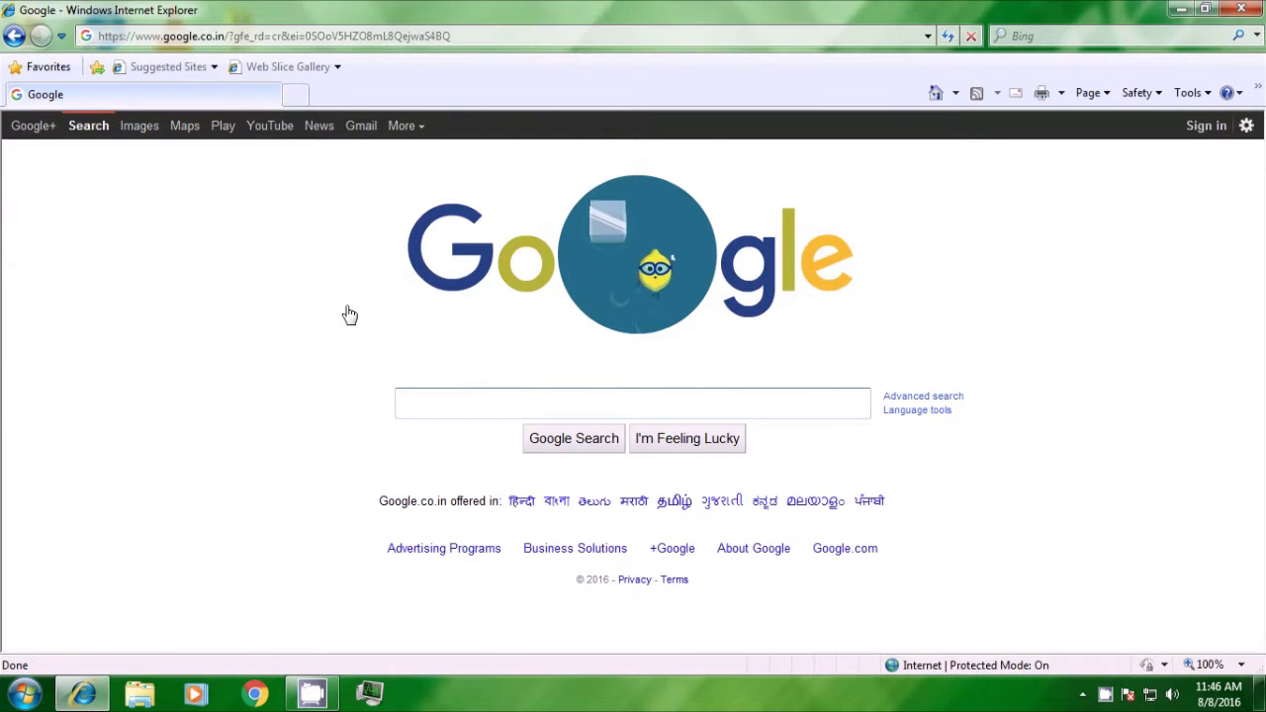
Search Google for 'computer shiksha' and open the Computer Shiksha | Bridging the Digital Divide result.
{"action": "left_click", "coordinate": [577, 407]}
{"action": "type", "text": "com"}
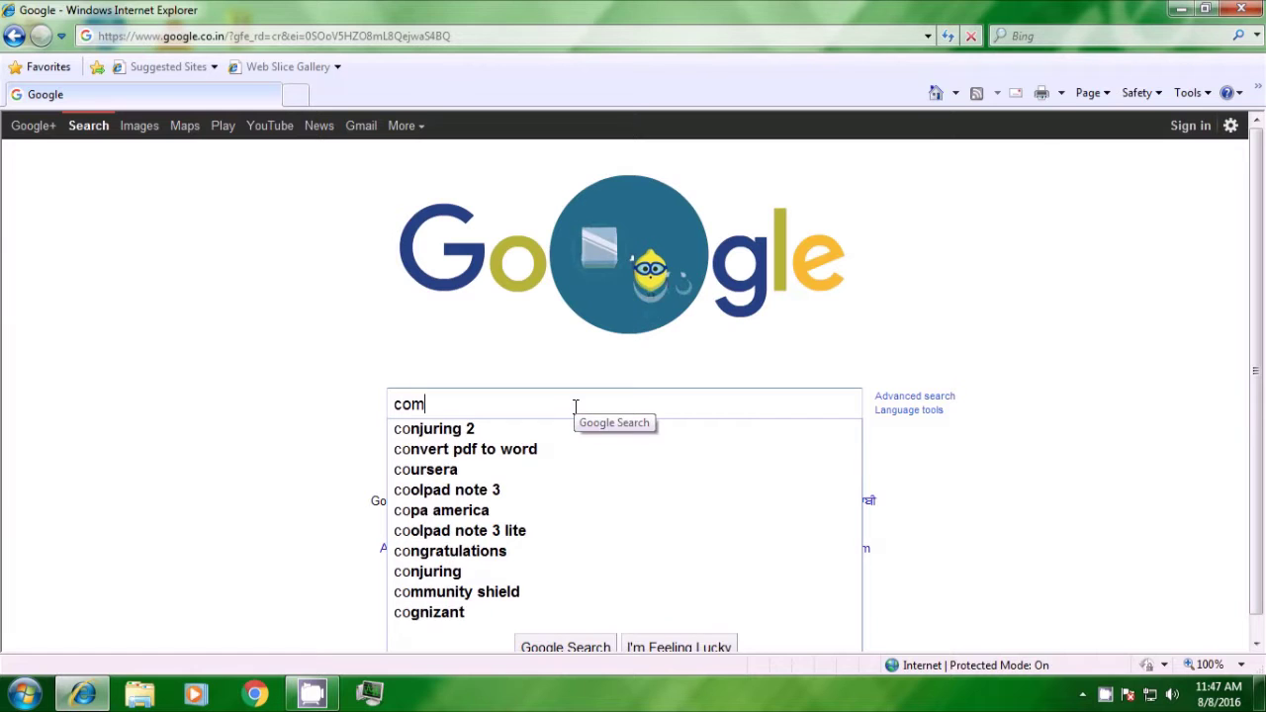
{"action": "type", "text": "put"}
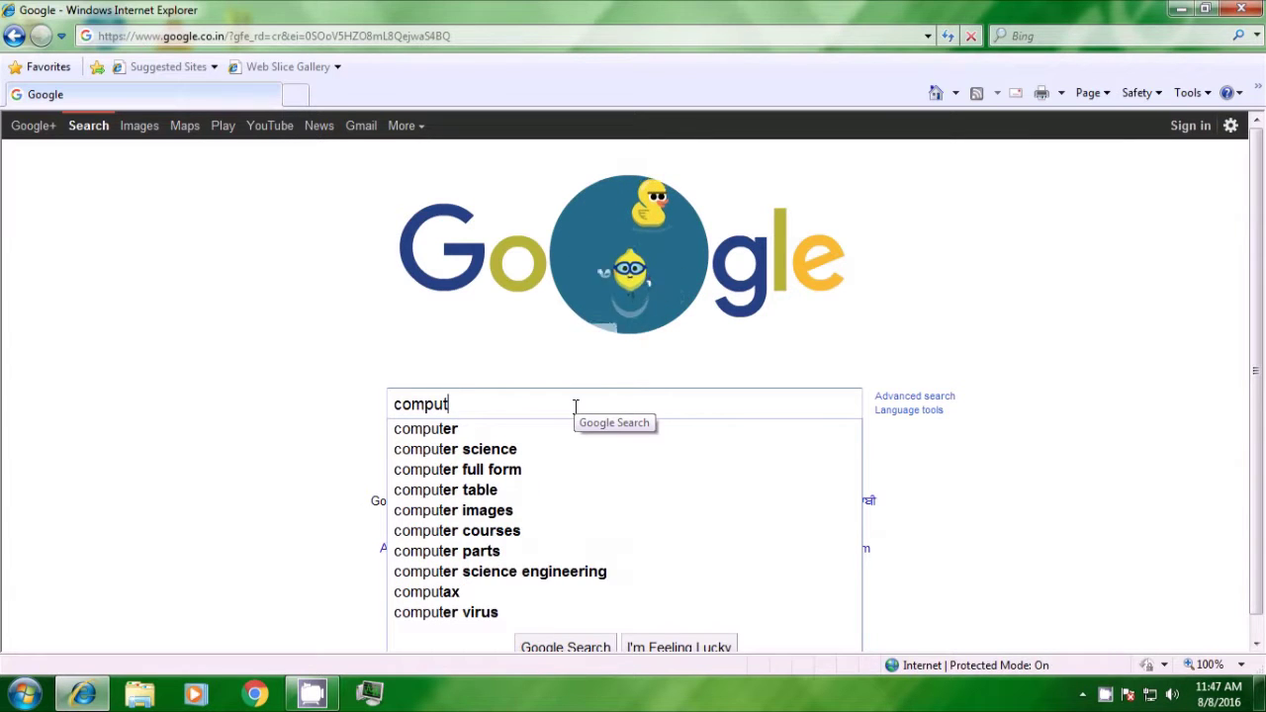
{"action": "type", "text": "er shi"}
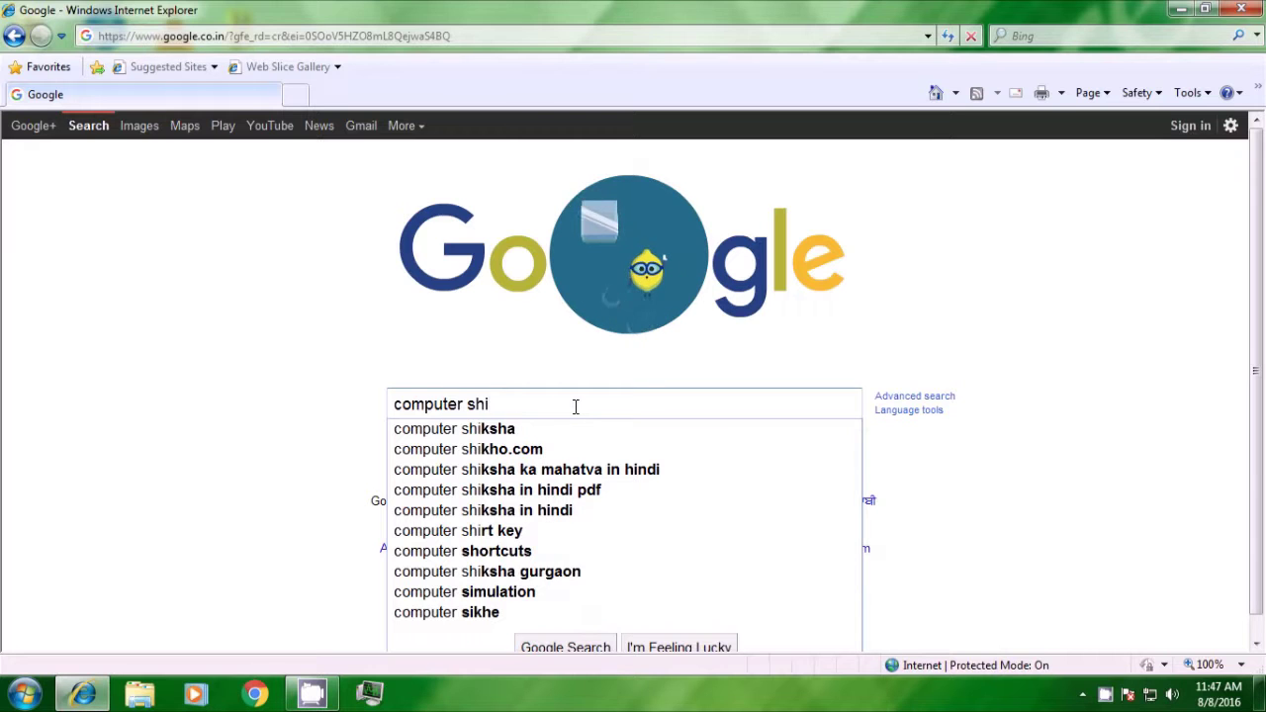
{"action": "type", "text": "ksha"}
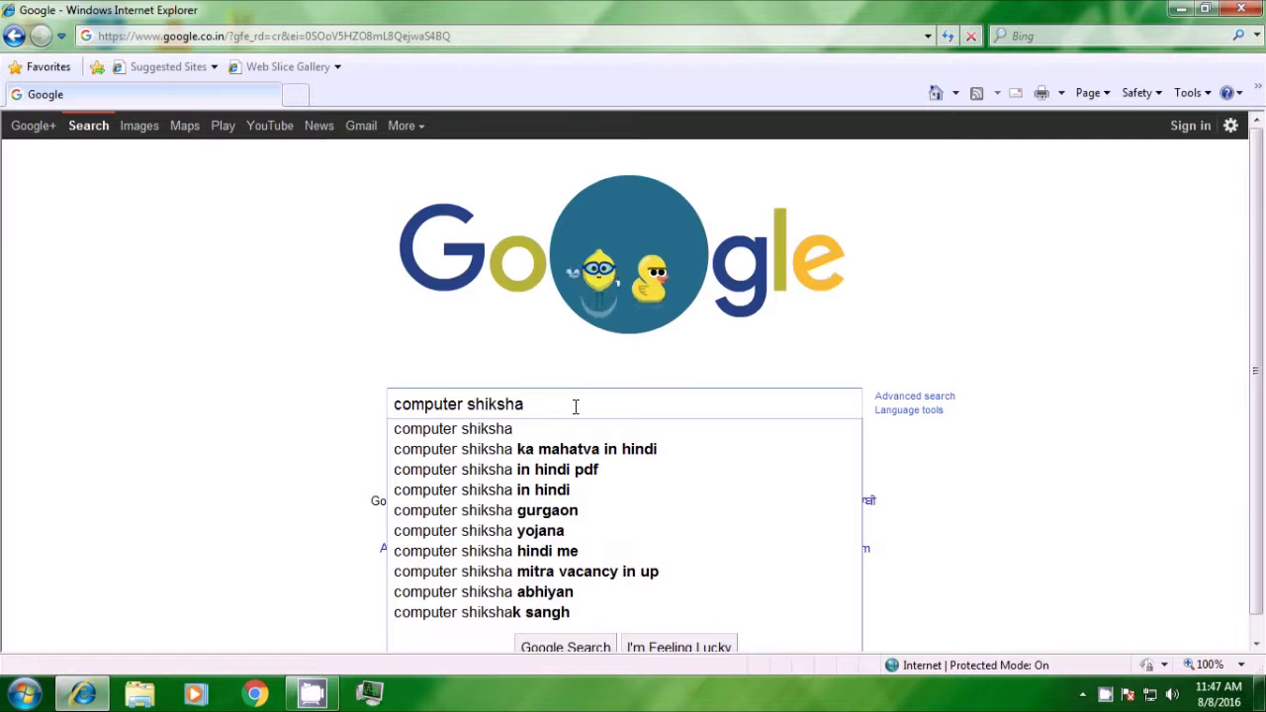
{"action": "key", "text": "Return"}
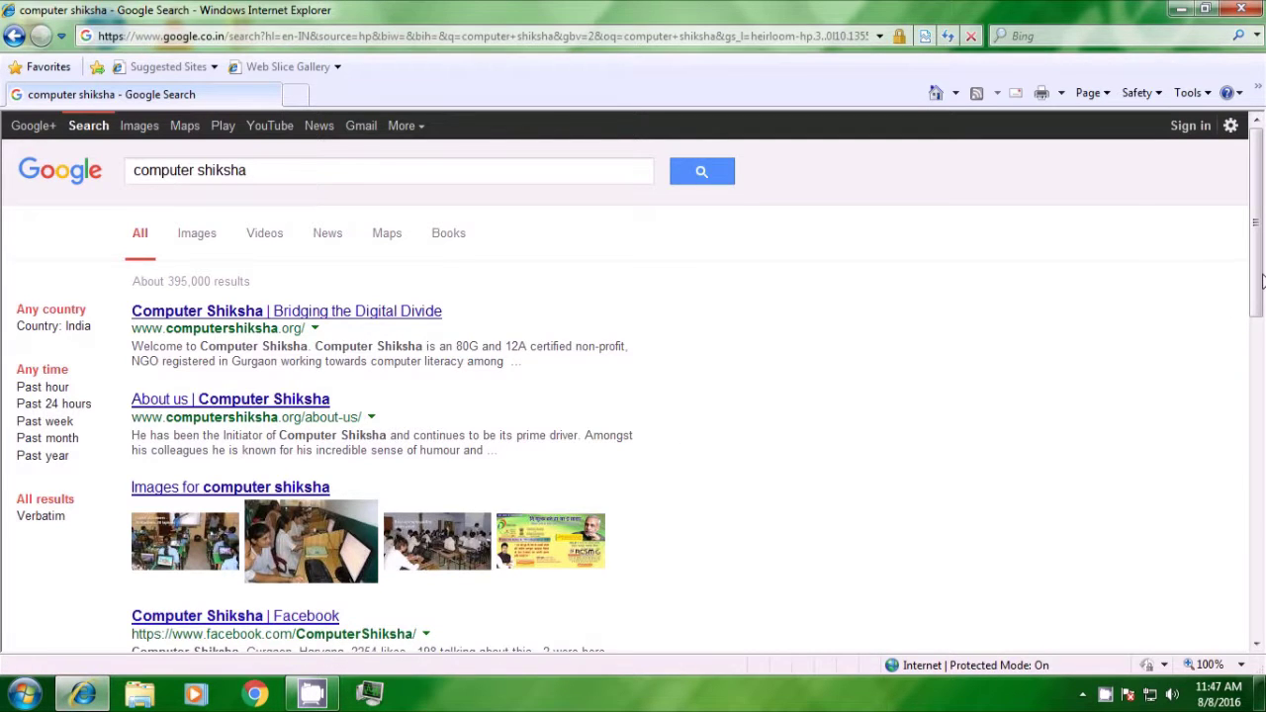
{"action": "left_click_drag", "start_coordinate": [1260, 287], "coordinate": [1260, 257]}
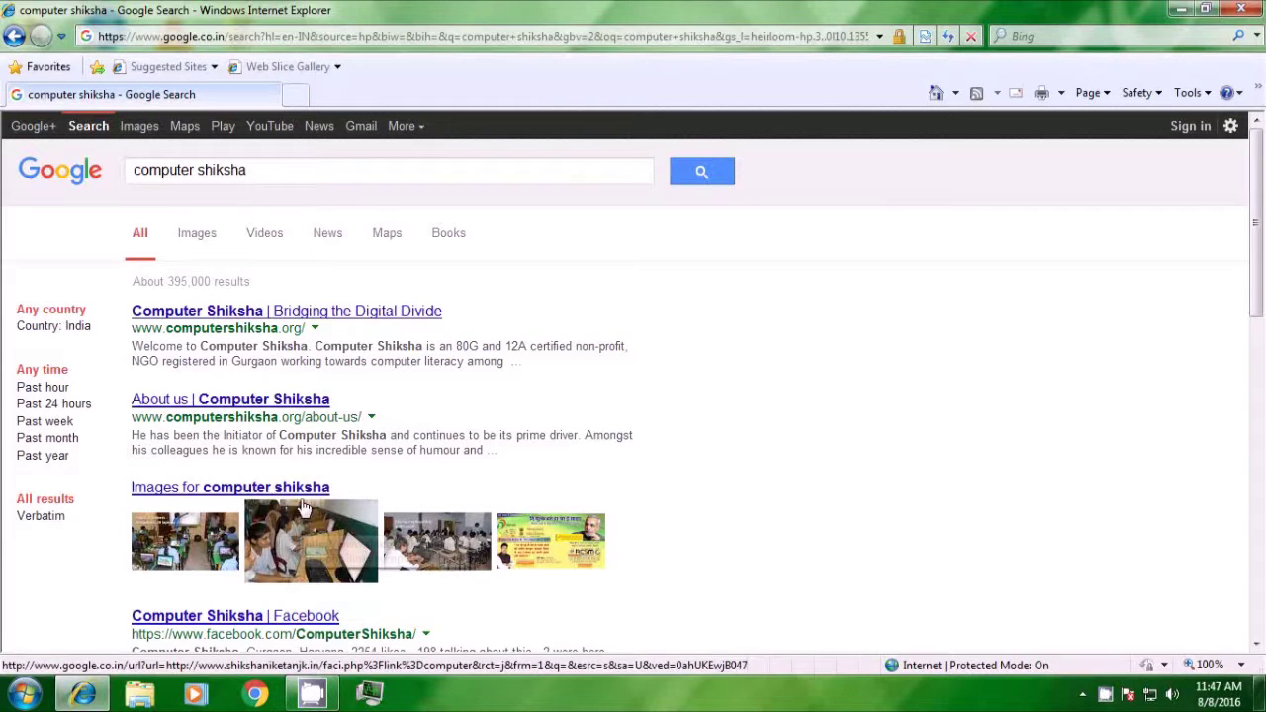
{"action": "left_click", "coordinate": [303, 314]}
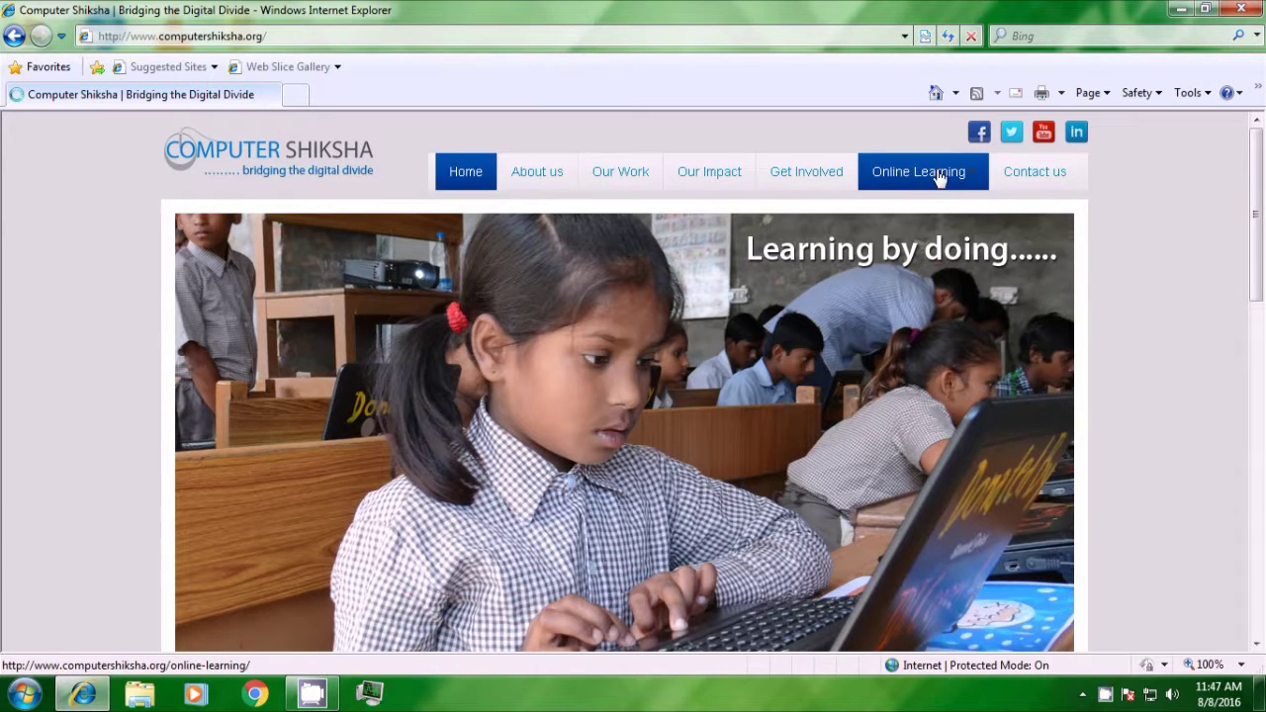
{"action": "left_click", "coordinate": [1060, 182]}
{"action": "mouse_move", "coordinate": [1260, 216]}
{"action": "left_mouse_down"}
{"action": "mouse_move", "coordinate": [1262, 559]}
{"action": "mouse_move", "coordinate": [1259, 215]}
{"action": "left_mouse_up"}
{"action": "left_click", "coordinate": [275, 42]}
{"action": "key", "text": "BackSpace"}
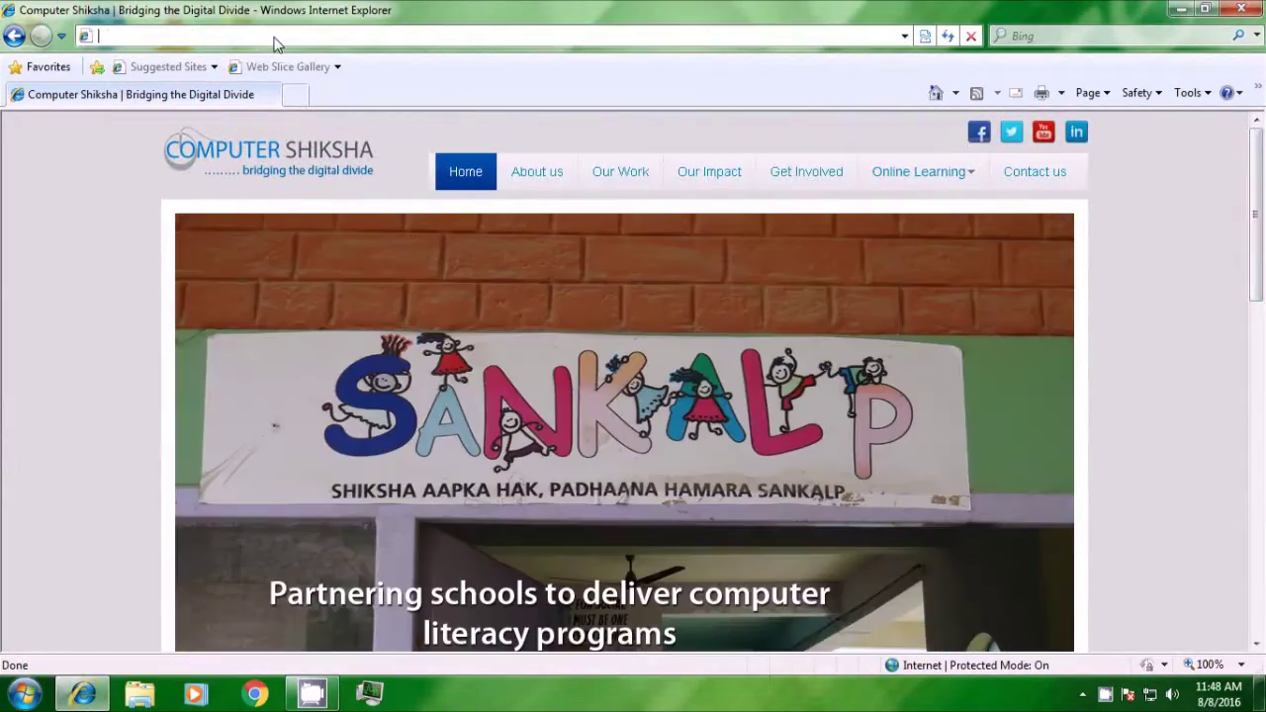
{"action": "type", "text": "www"}
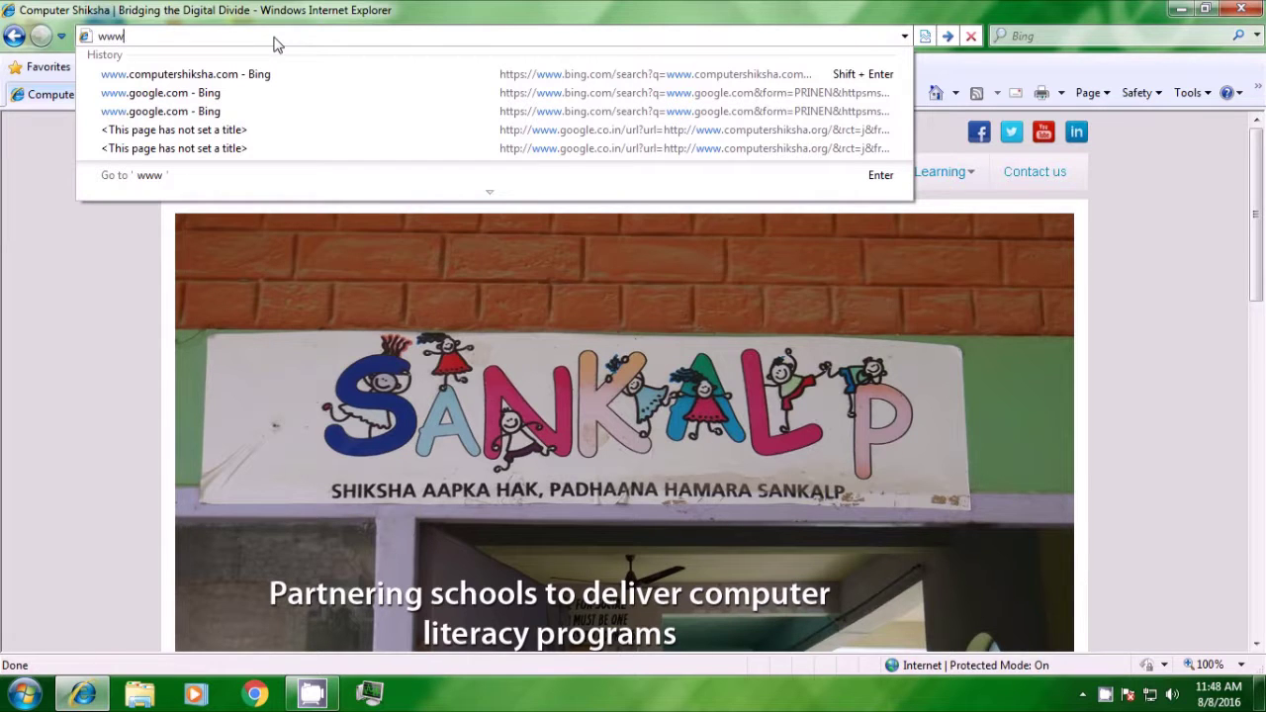
{"action": "type", "text": ".amazon"}
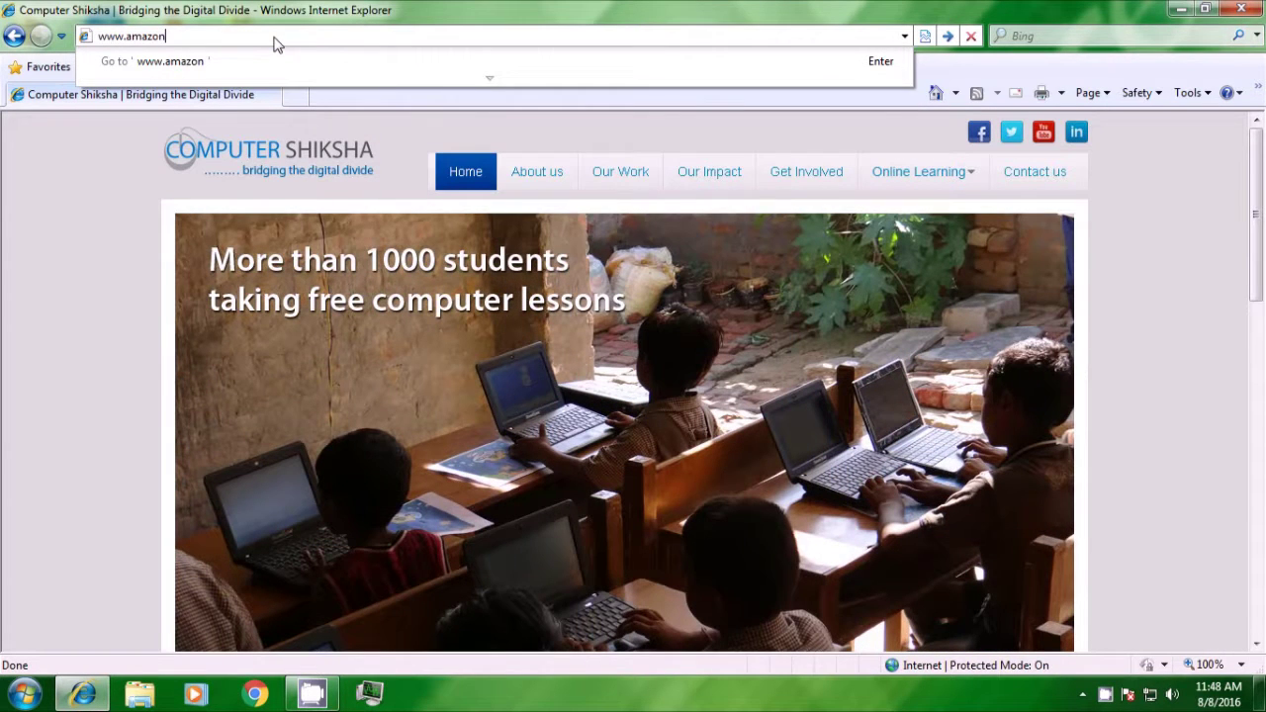
{"action": "type", "text": ".in"}
{"action": "key", "text": "Return"}
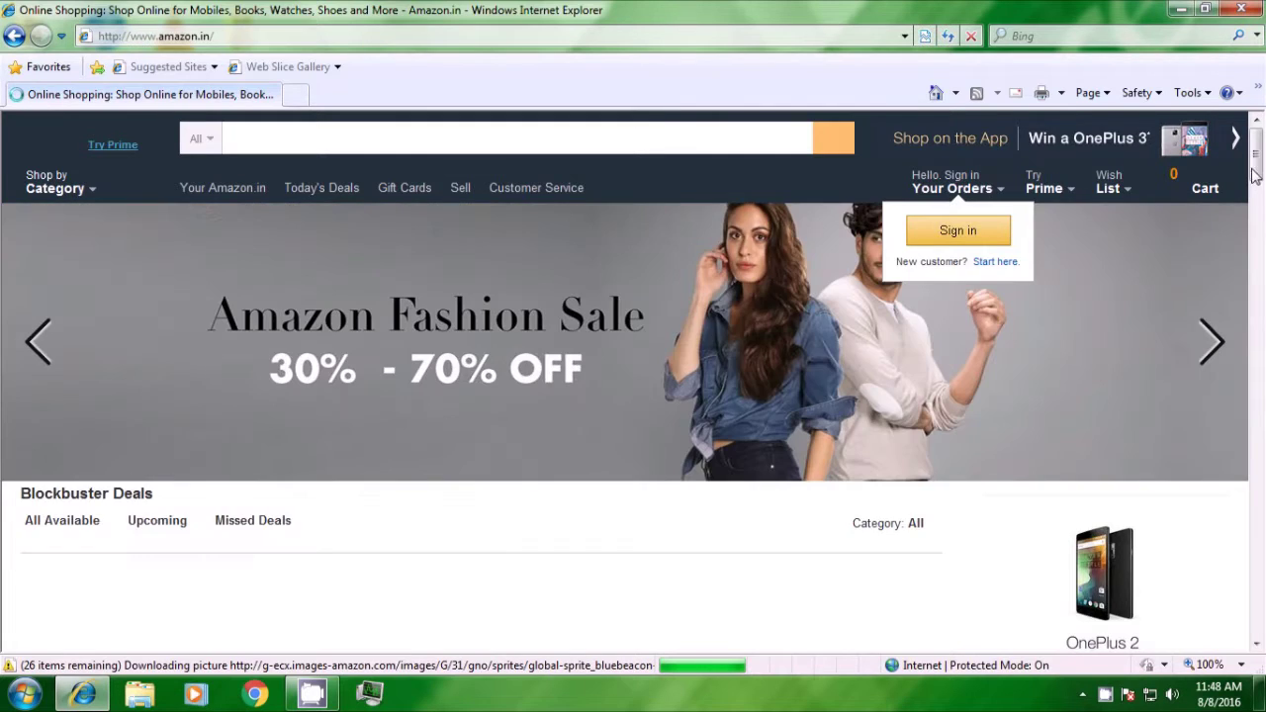
Scroll down the Amazon.in Great Indian Sale home page to browse the deals.
{"action": "left_click_drag", "start_coordinate": [1255, 175], "coordinate": [1261, 236]}
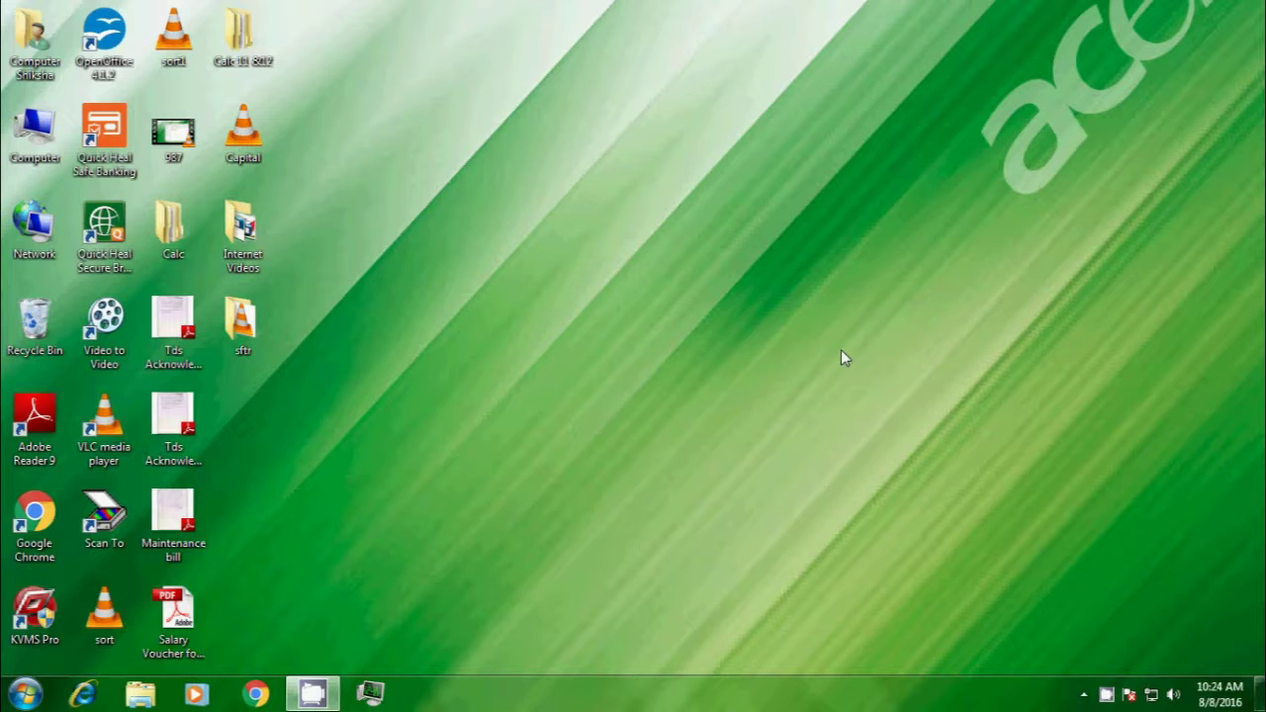
Open Google Chrome on a new tab and search for 'download adobe reader'.
{"action": "left_click", "coordinate": [256, 695]}
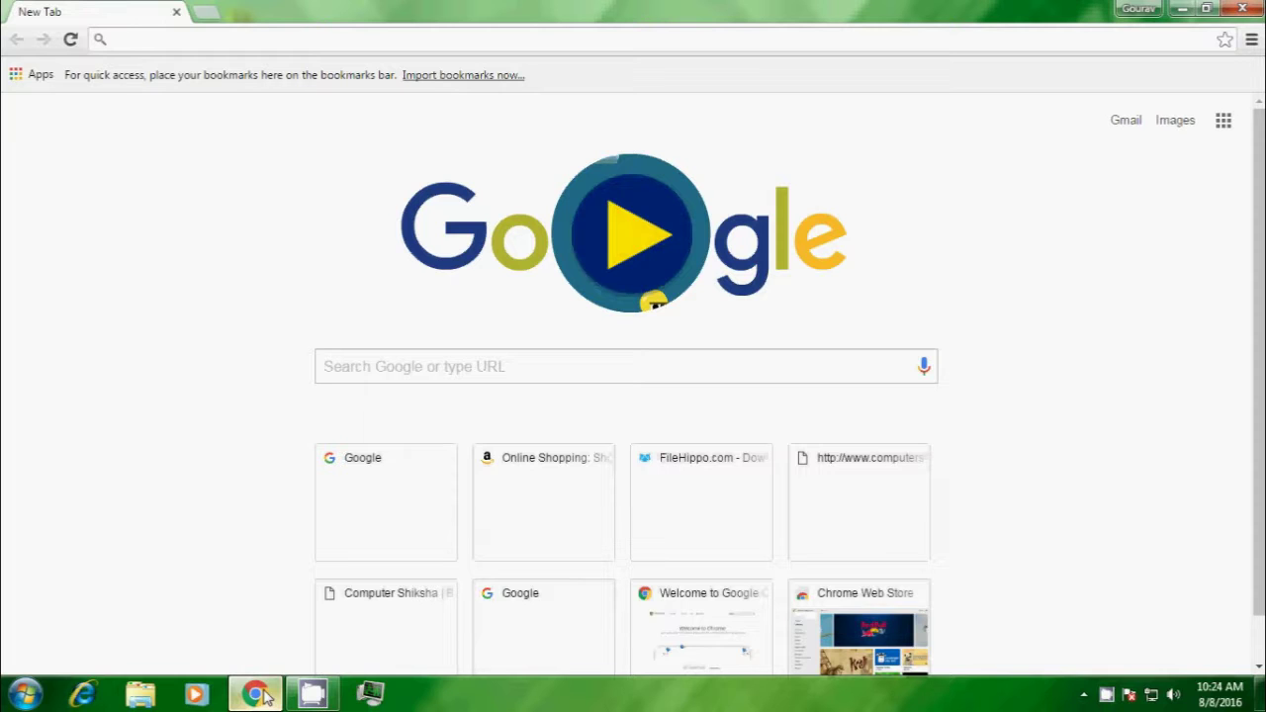
{"action": "left_click", "coordinate": [777, 368]}
{"action": "type", "text": "dow"}
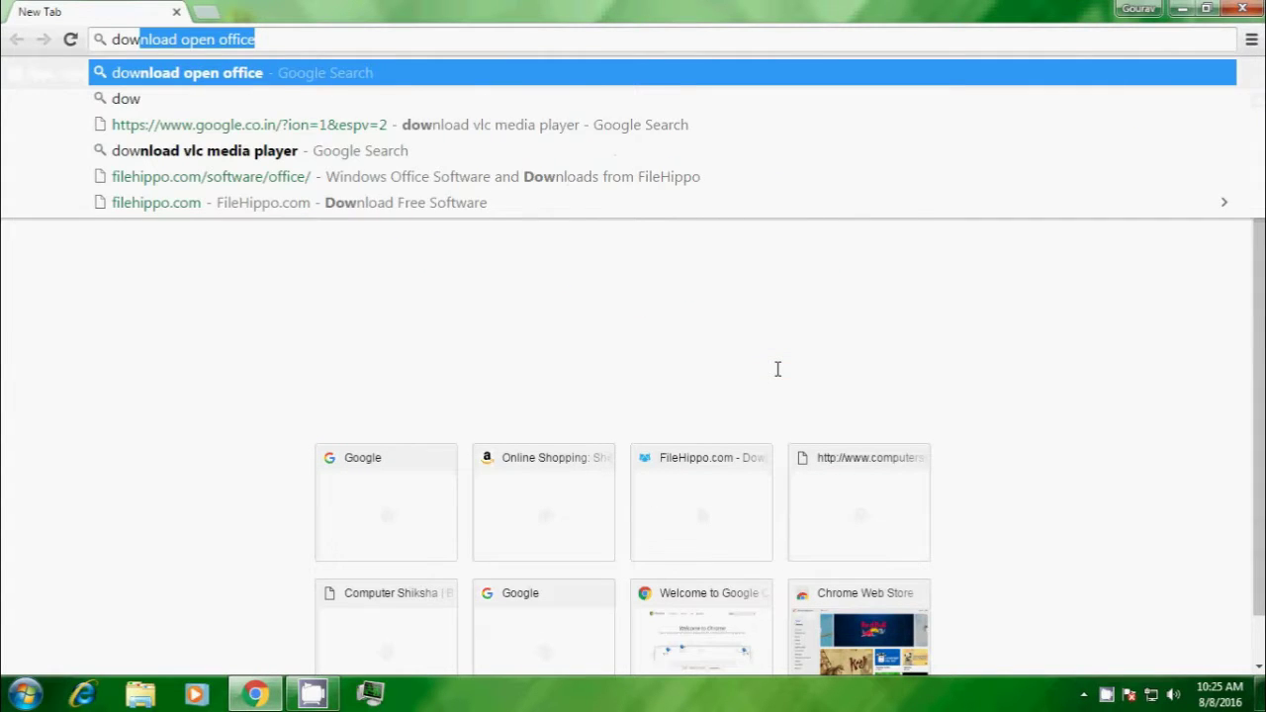
{"action": "type", "text": "n"}
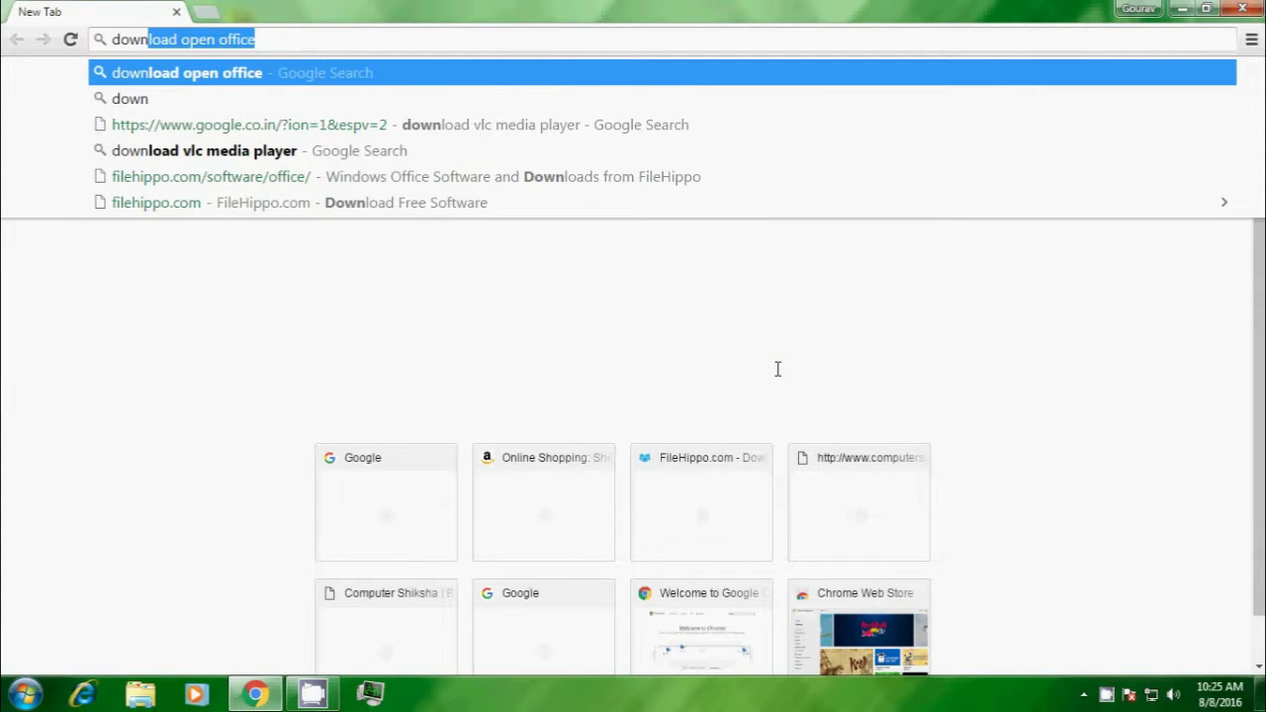
{"action": "type", "text": "load"}
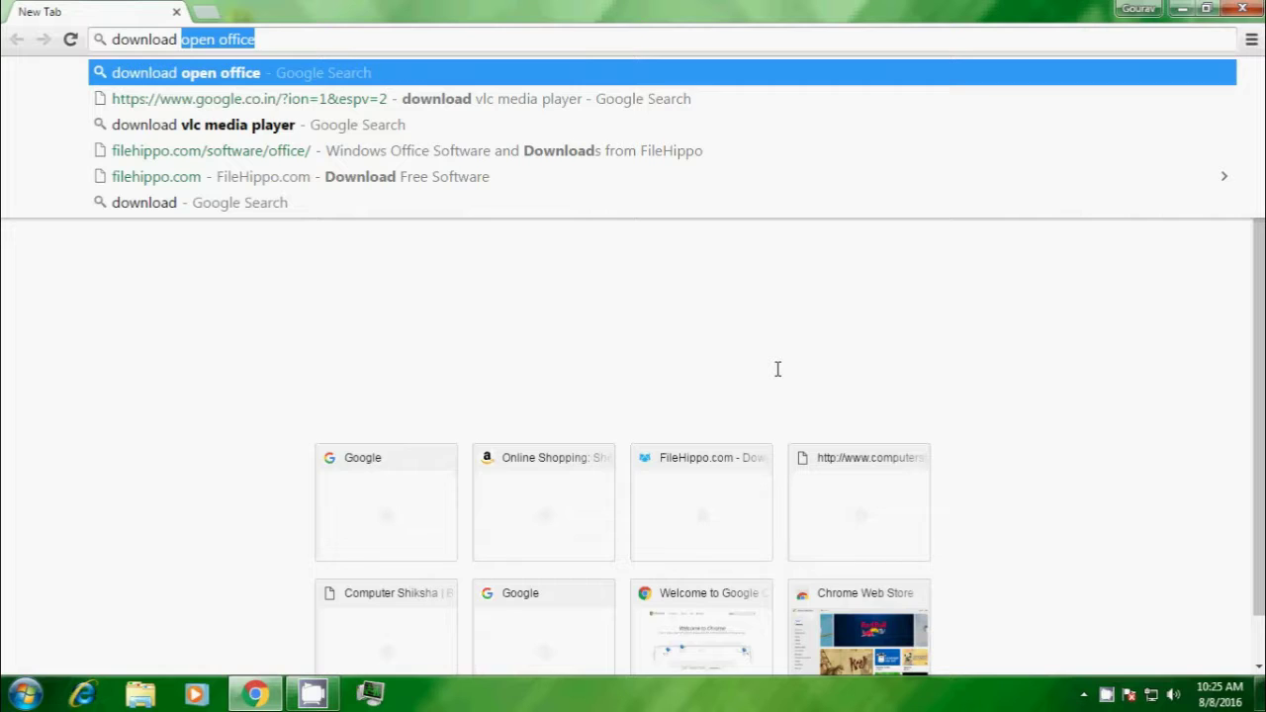
{"action": "type", "text": " ado"}
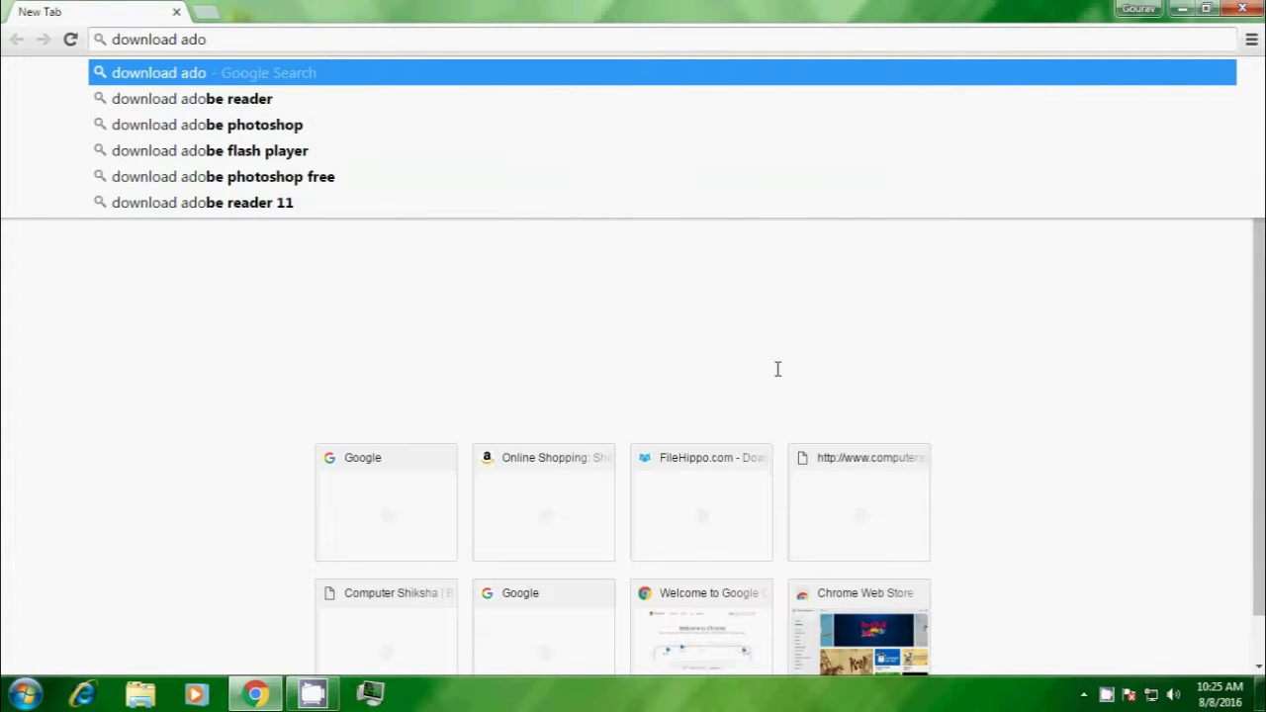
{"action": "type", "text": "be"}
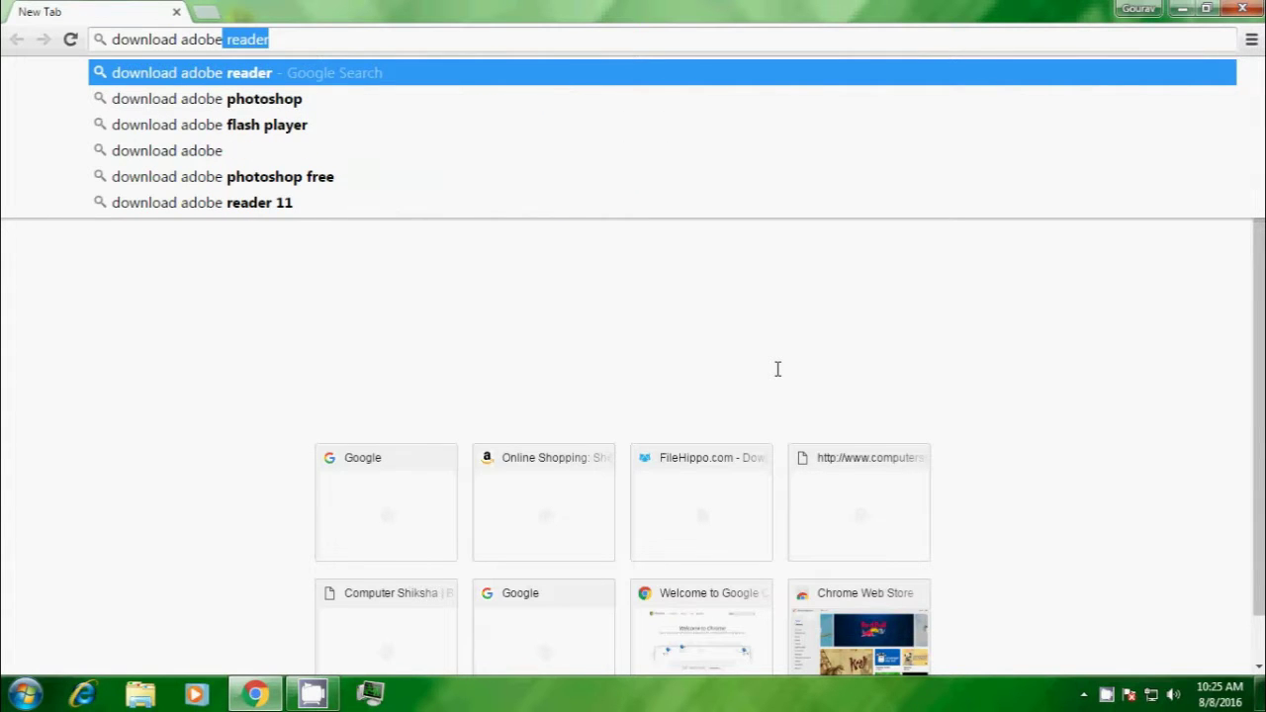
{"action": "type", "text": " re"}
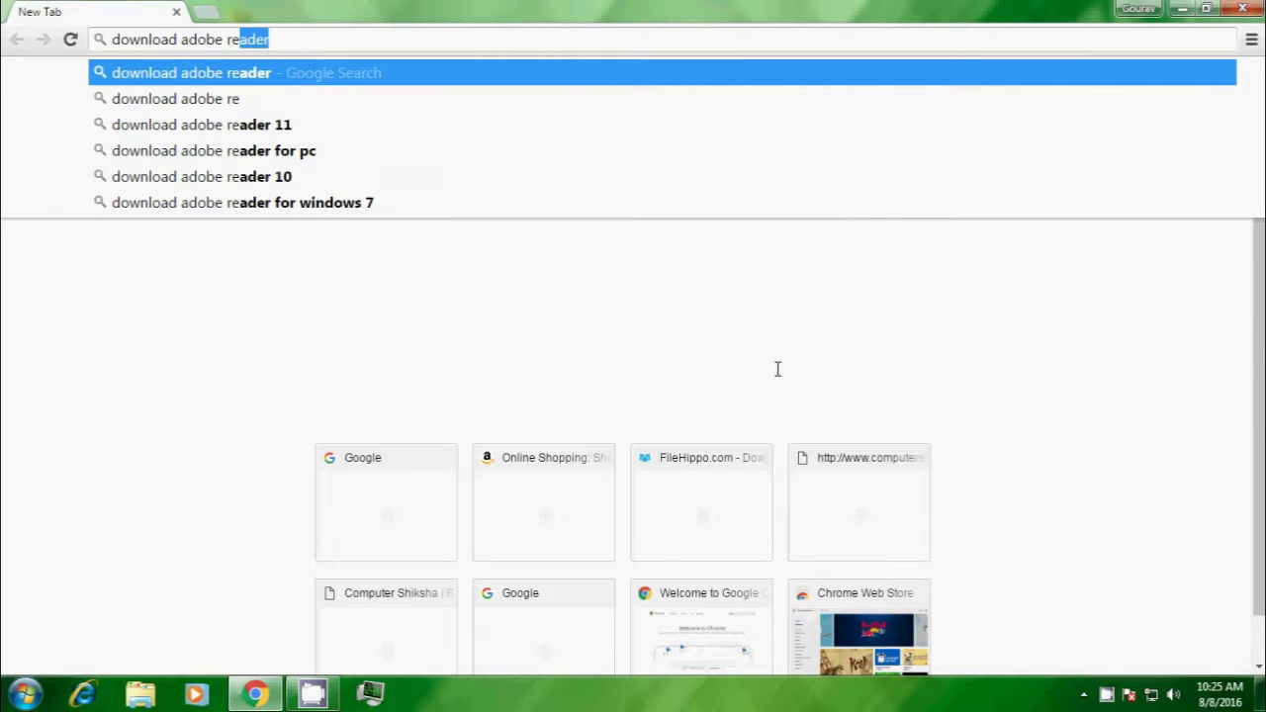
{"action": "type", "text": "ader"}
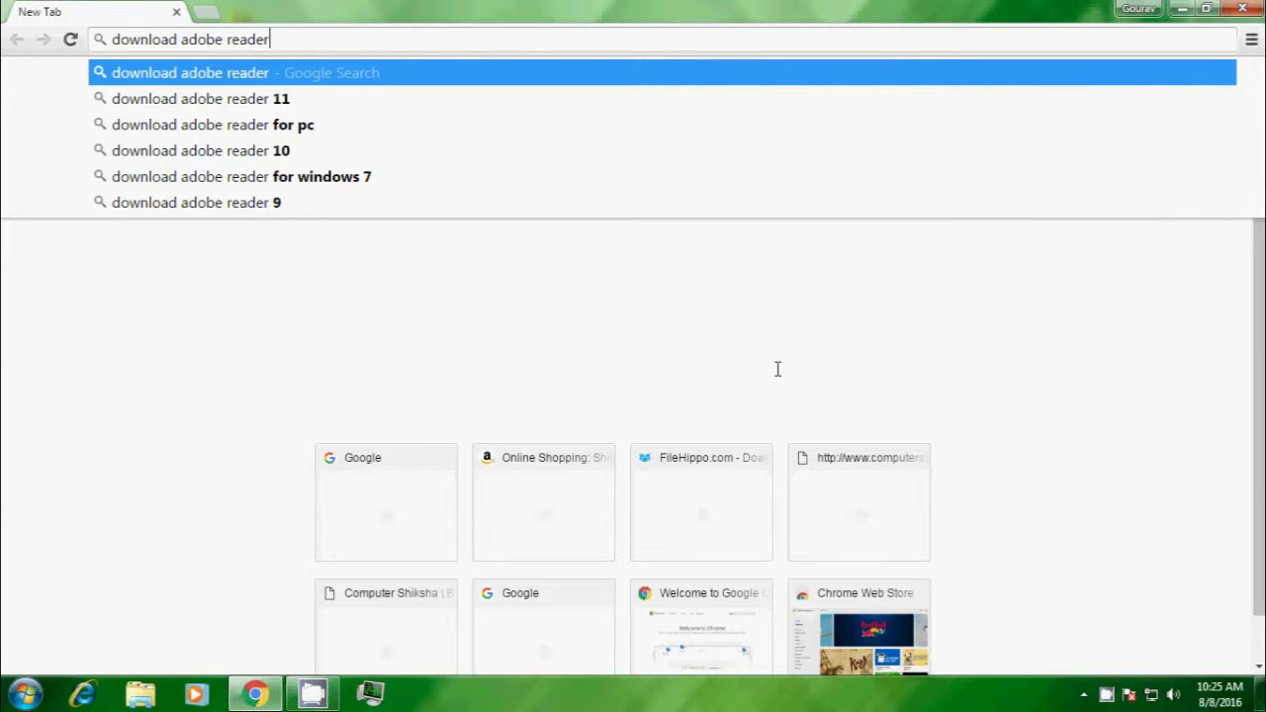
{"action": "key", "text": "Return"}
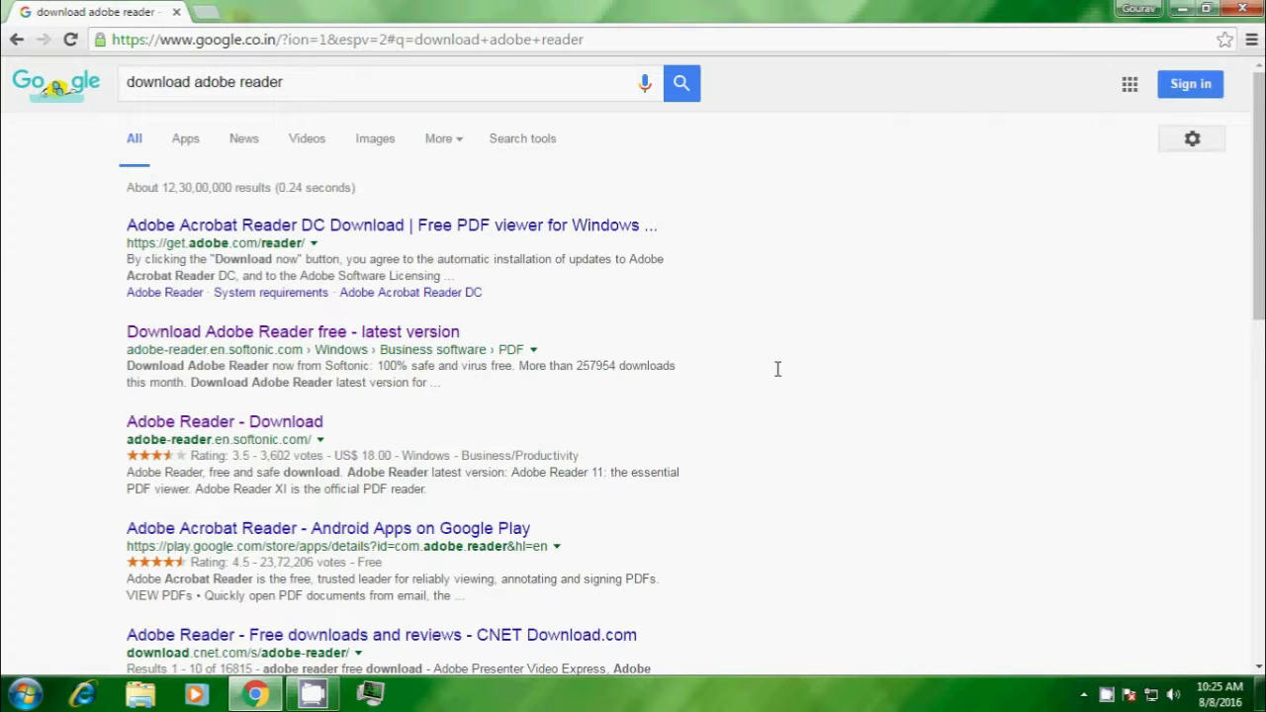
Open the Adobe Acrobat Reader DC download page from the results and start the installer download.
{"action": "scroll", "coordinate": [778, 369], "scroll_direction": "down", "scroll_amount": 1}
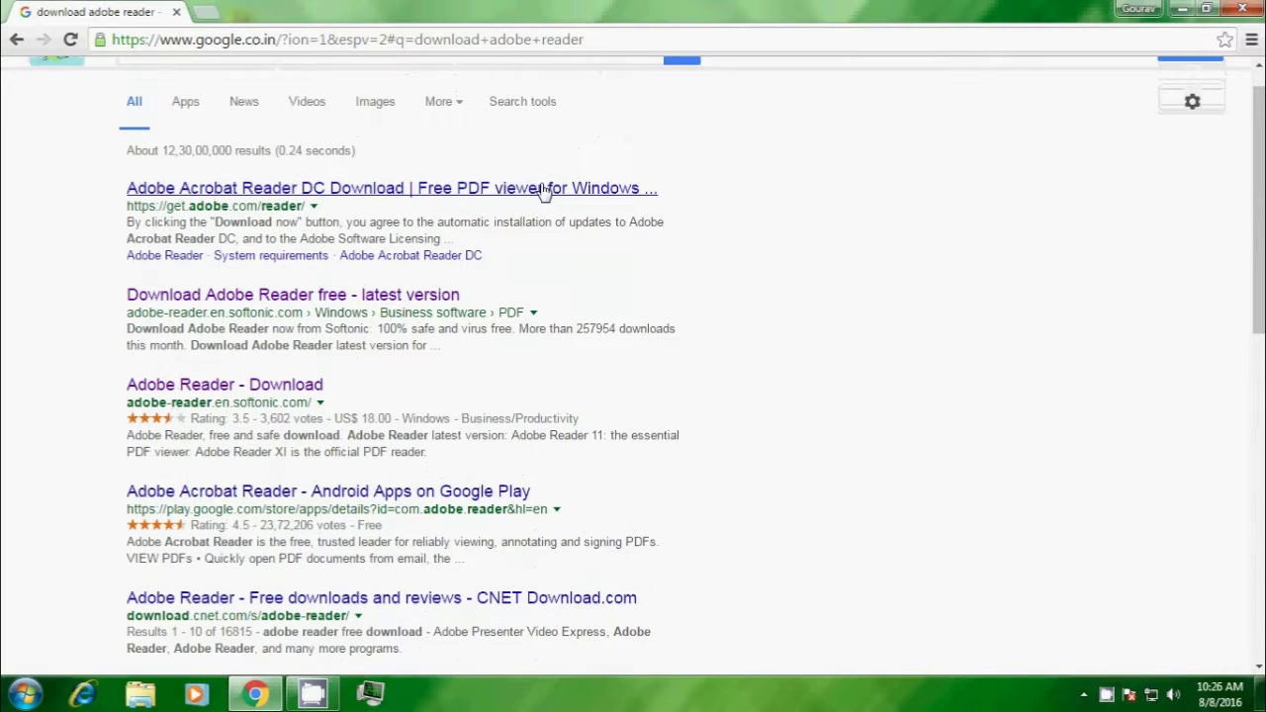
{"action": "left_click", "coordinate": [450, 190]}
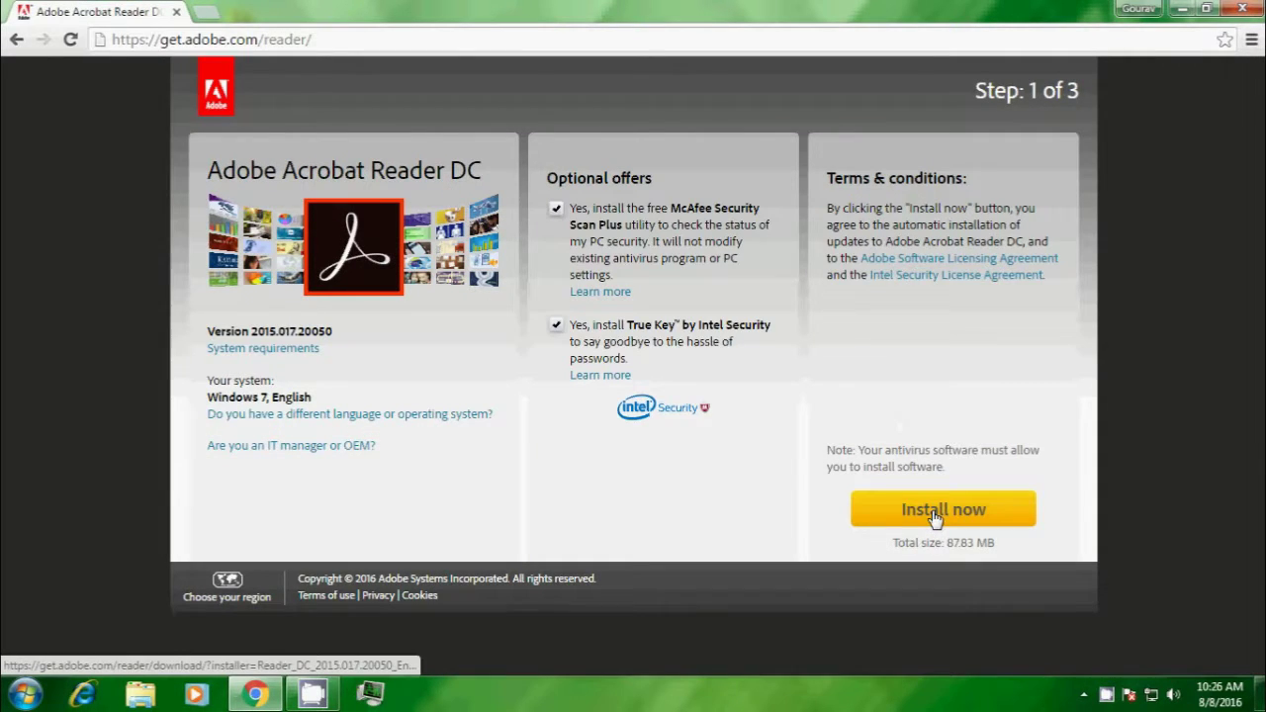
{"action": "left_click", "coordinate": [935, 517]}
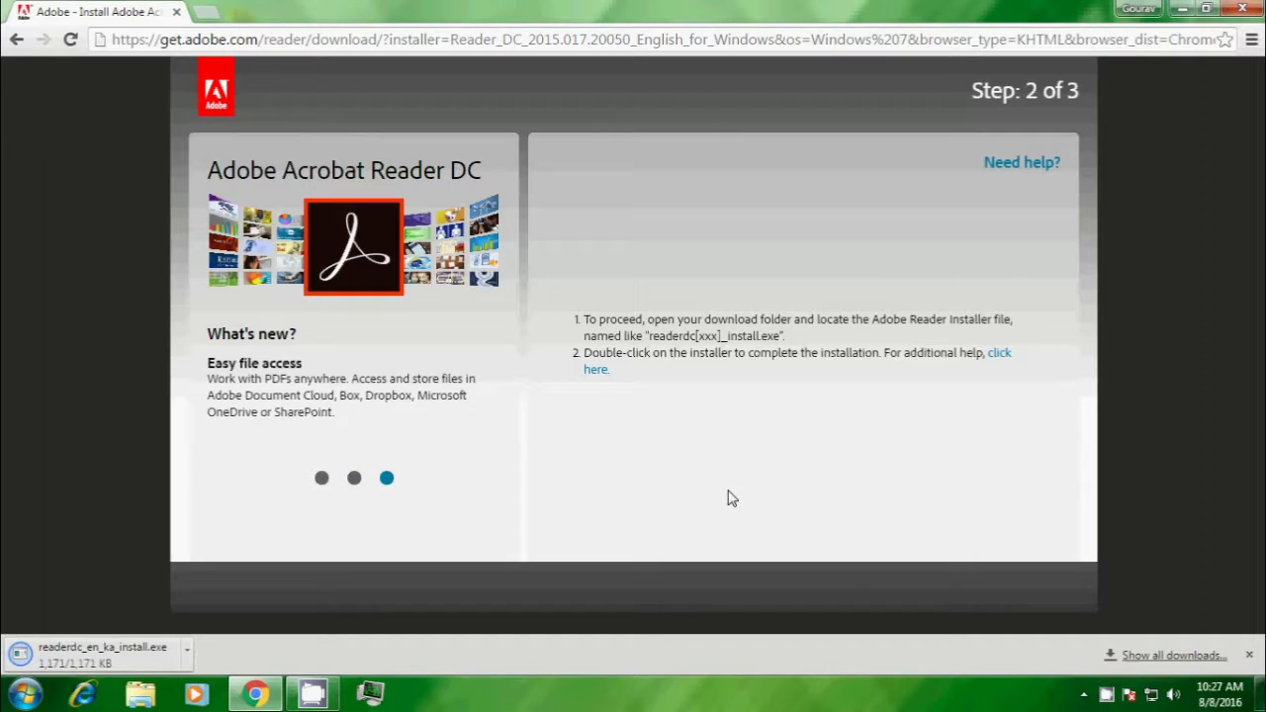
View the full downloads list, minimize Chrome, and reopen it in a new window.
{"action": "left_click", "coordinate": [1156, 657]}
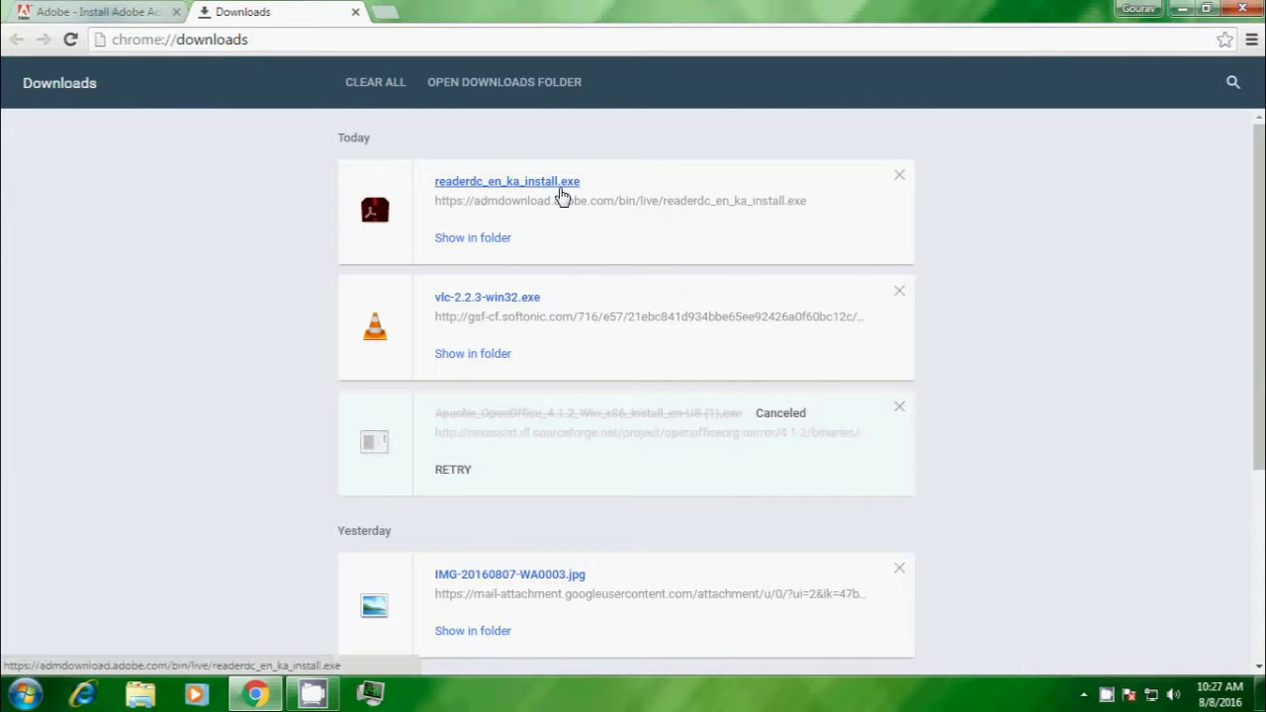
{"action": "left_click", "coordinate": [1182, 8]}
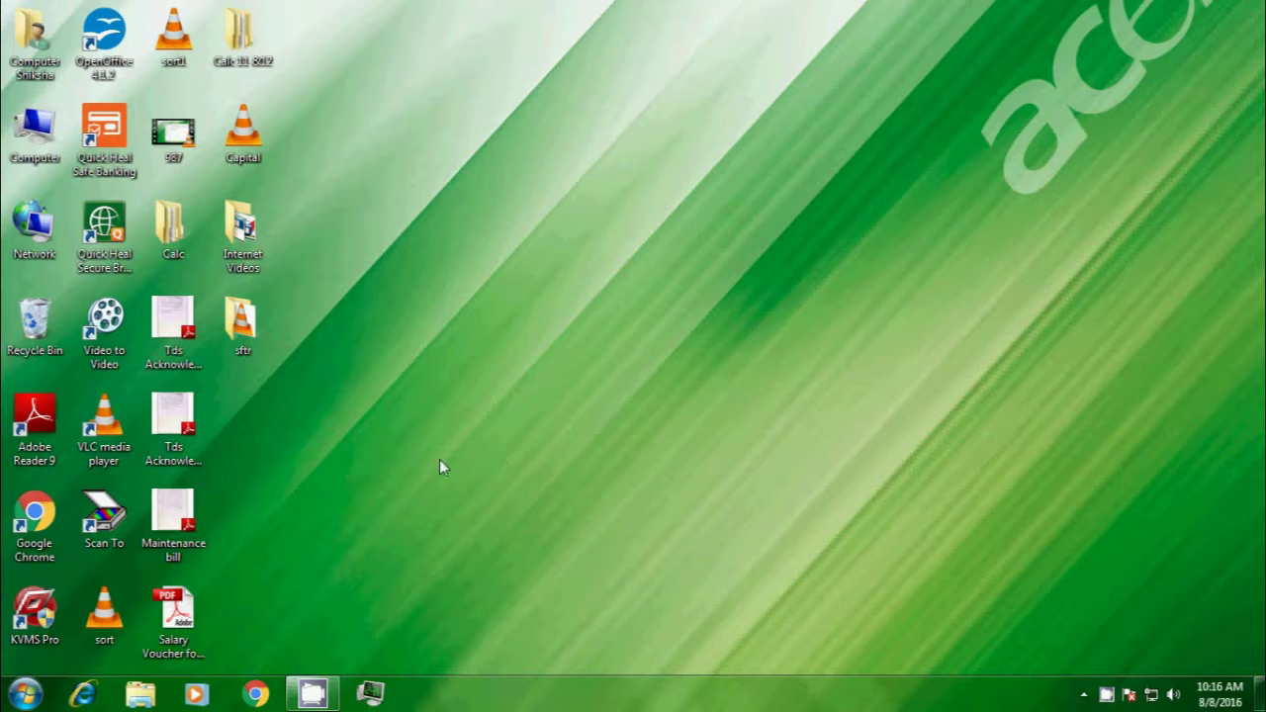
{"action": "left_click", "coordinate": [256, 696]}
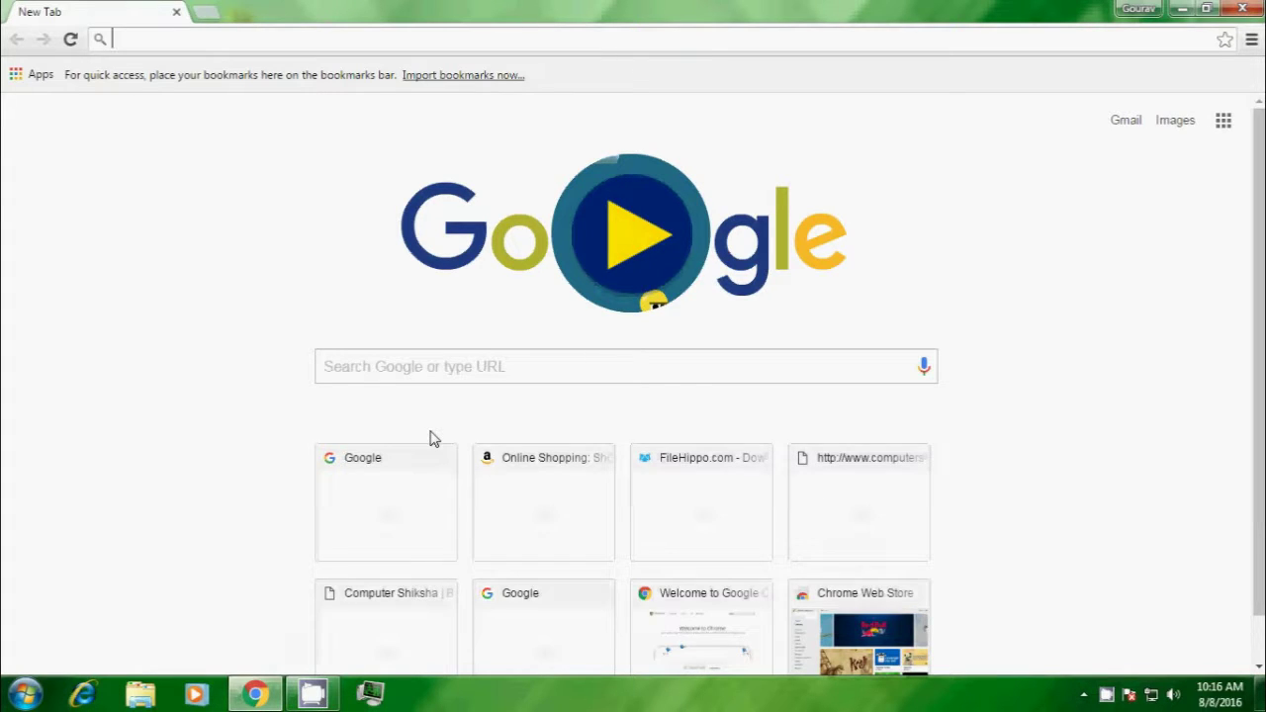
Search Google for 'download vlc media player' from the new tab's search box.
{"action": "left_click", "coordinate": [510, 366]}
{"action": "type", "text": "dow"}
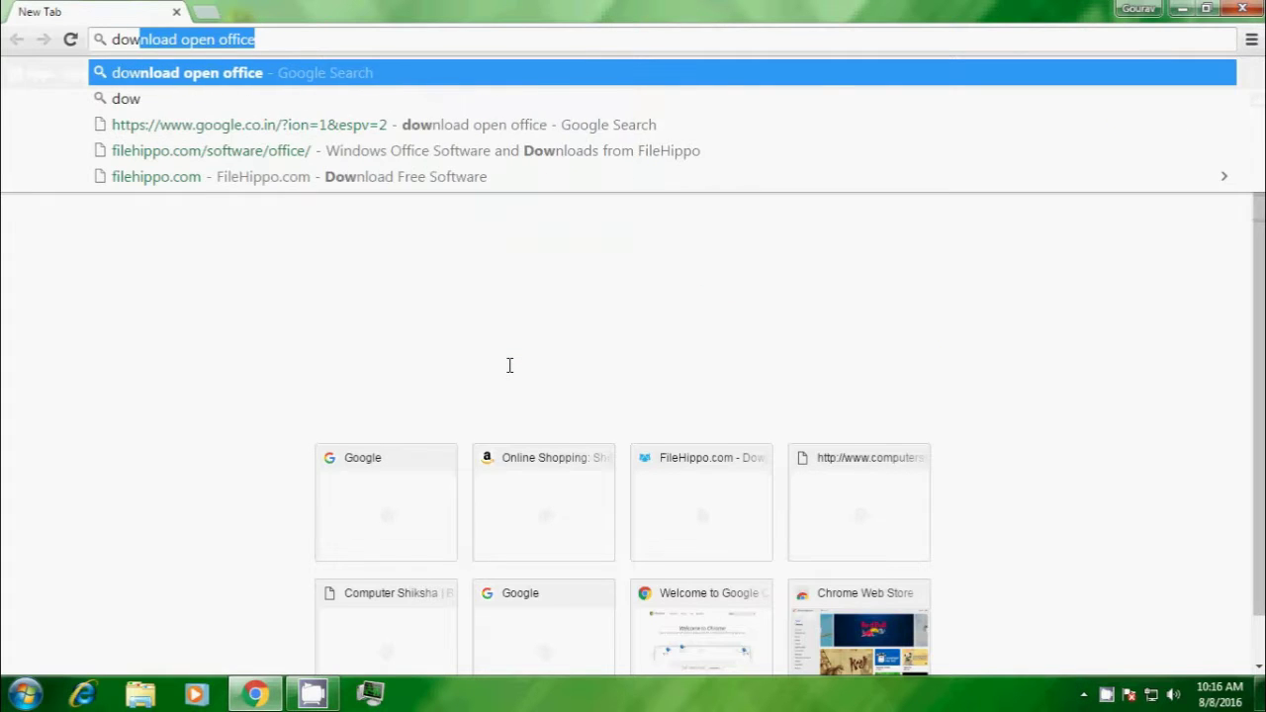
{"action": "type", "text": "n"}
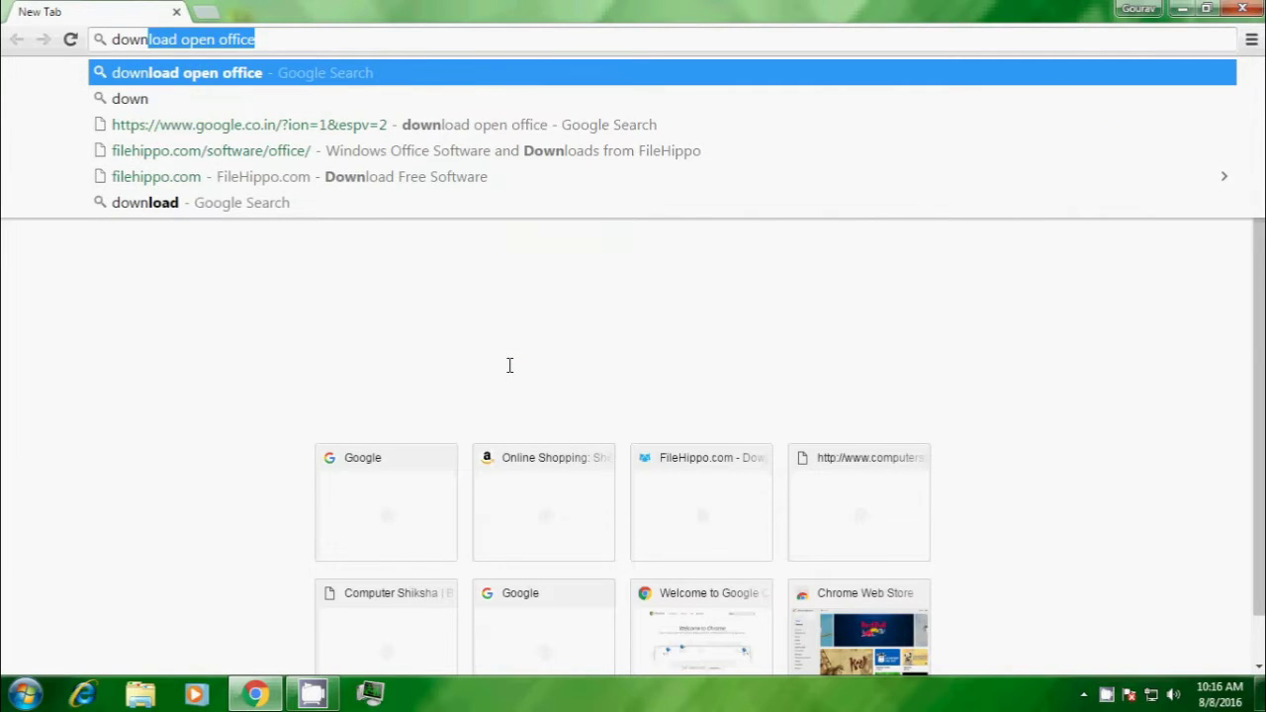
{"action": "type", "text": "load"}
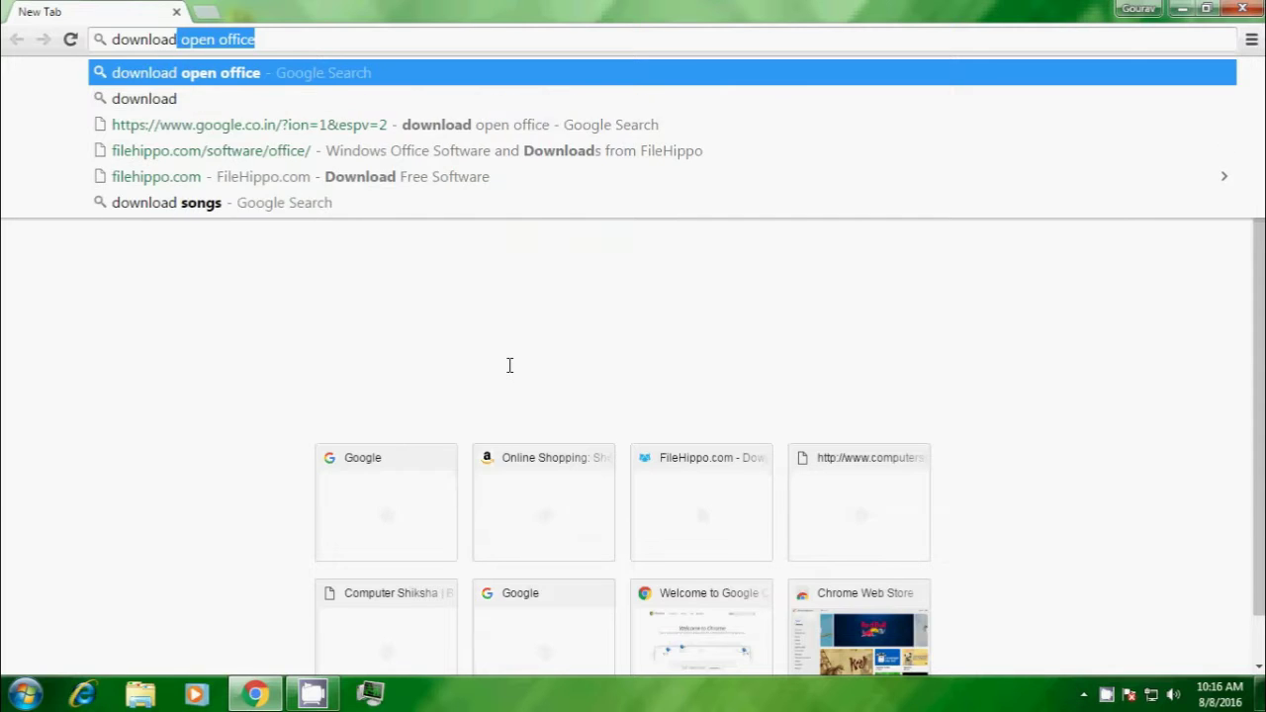
{"action": "type", "text": " vlc"}
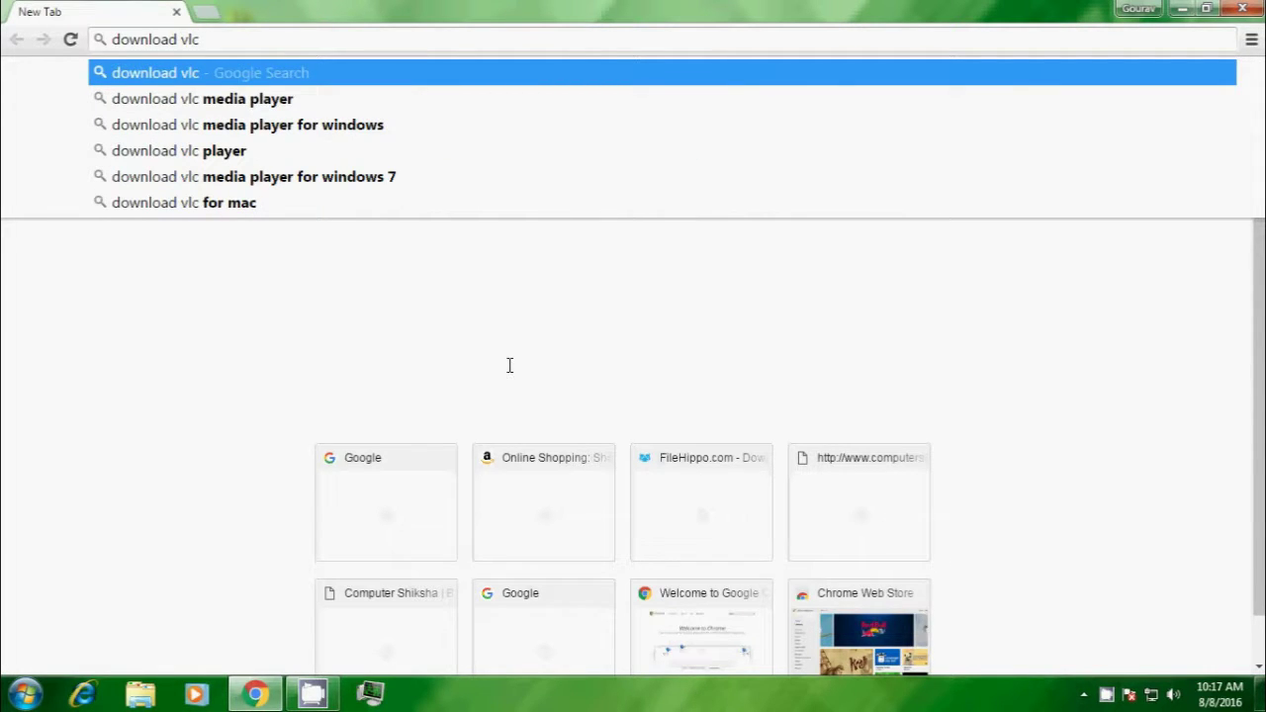
{"action": "type", "text": " m"}
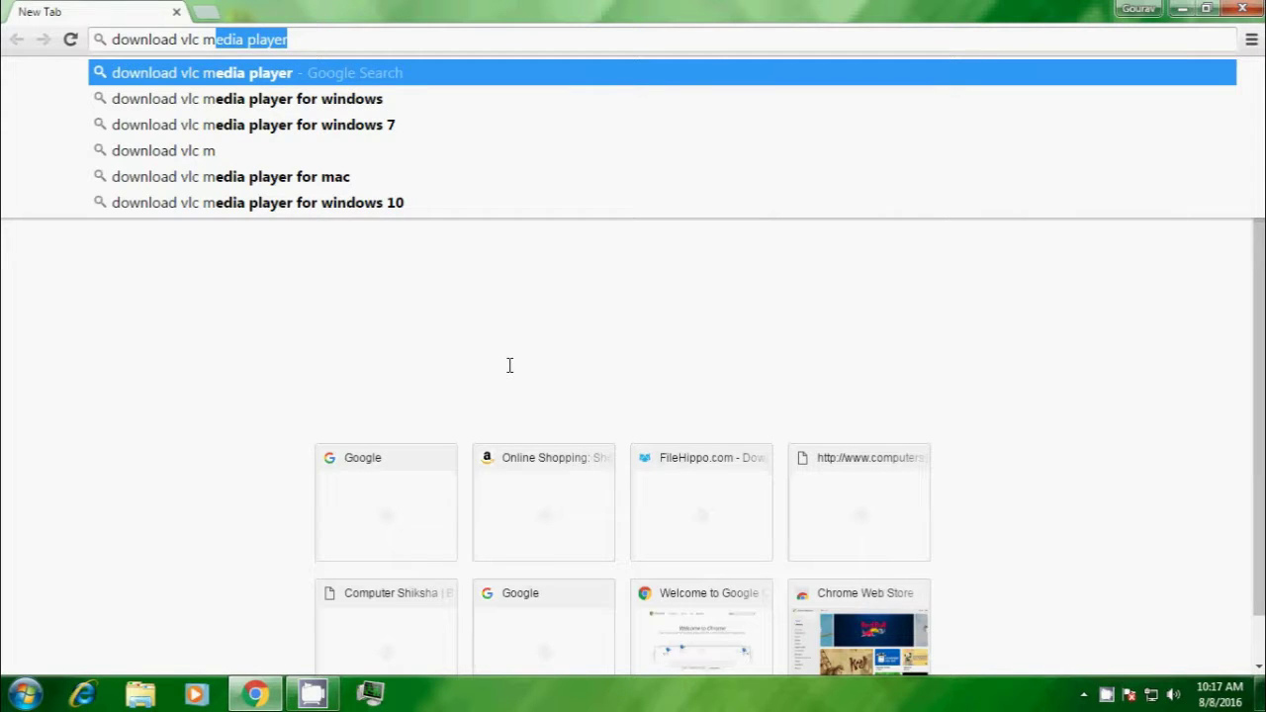
{"action": "type", "text": "edia "}
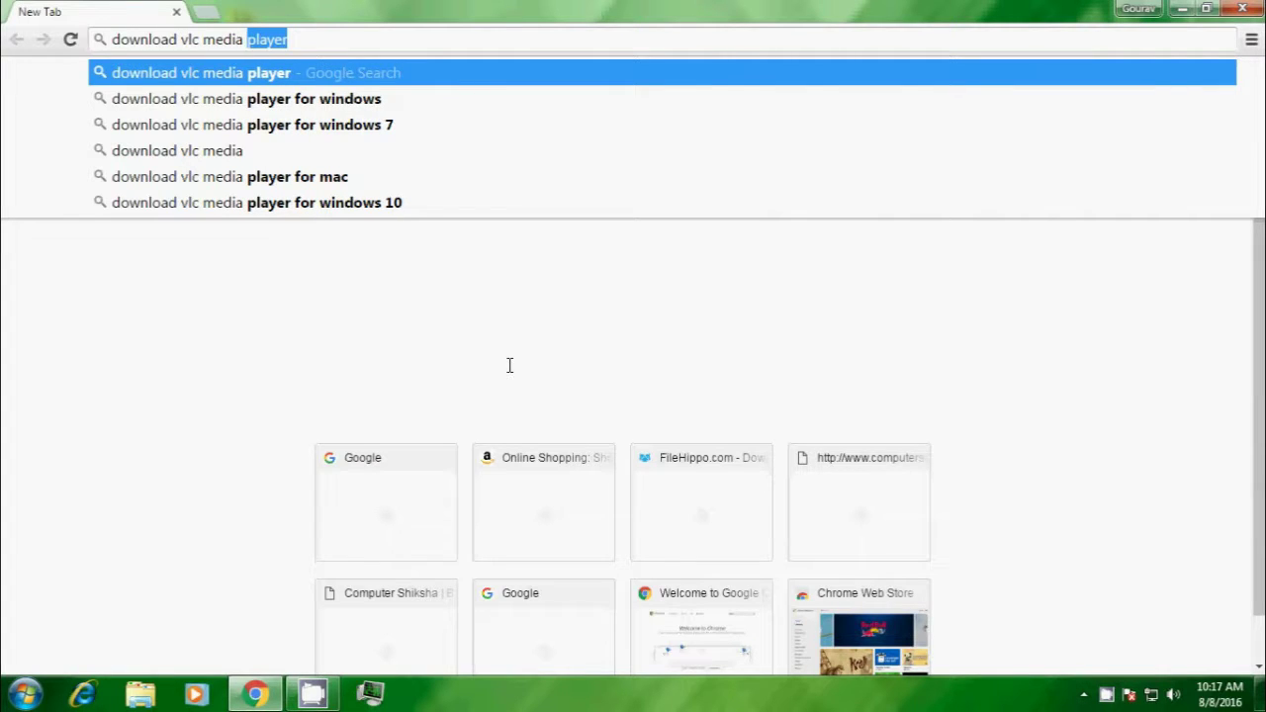
{"action": "type", "text": "player"}
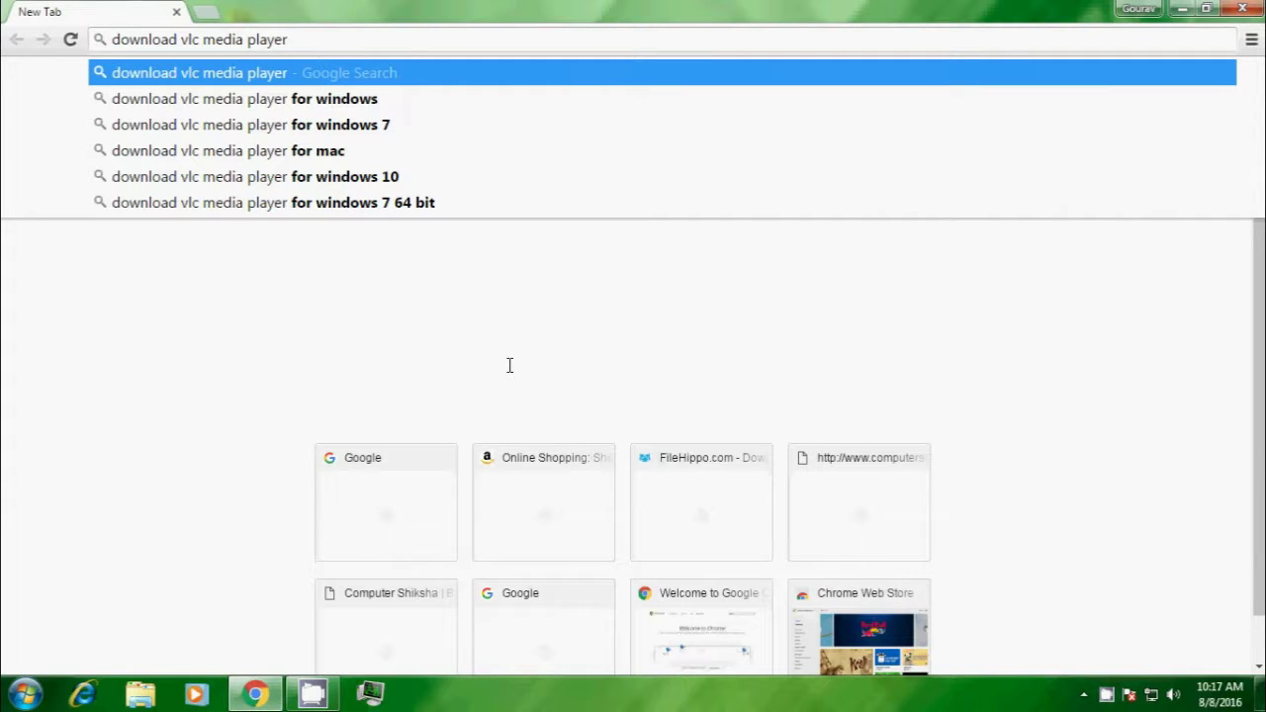
{"action": "key", "text": "Return"}
Download the VLC installer vlc-2.2.3-win32.exe from Softonic, then minimize Chrome.
{"action": "scroll", "coordinate": [509, 366], "scroll_direction": "down", "scroll_amount": 1}
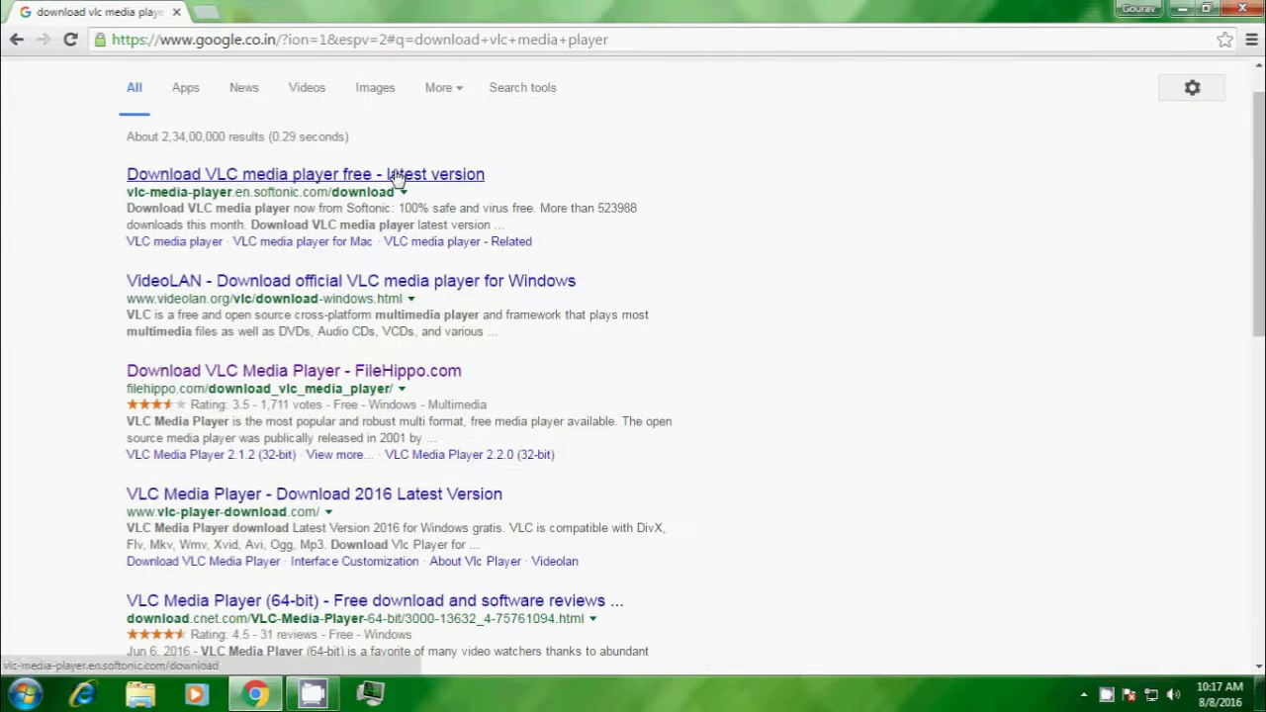
{"action": "left_click", "coordinate": [396, 176]}
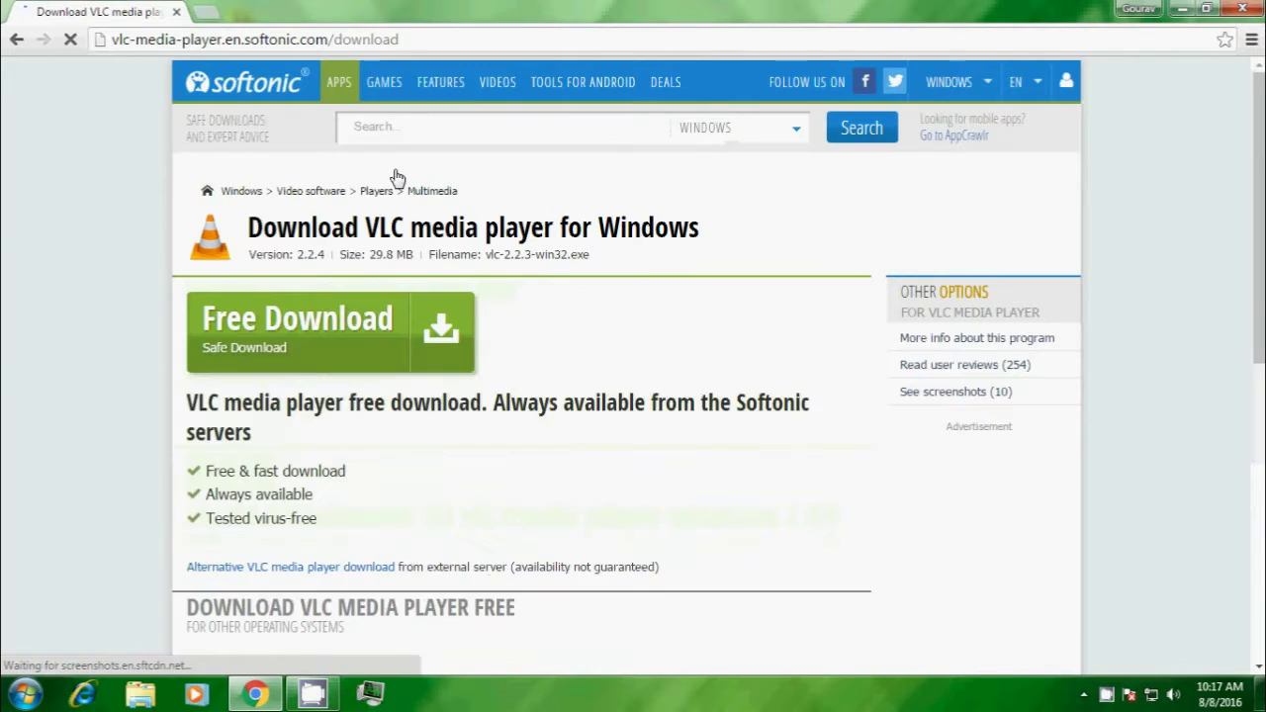
{"action": "left_click", "coordinate": [351, 426]}
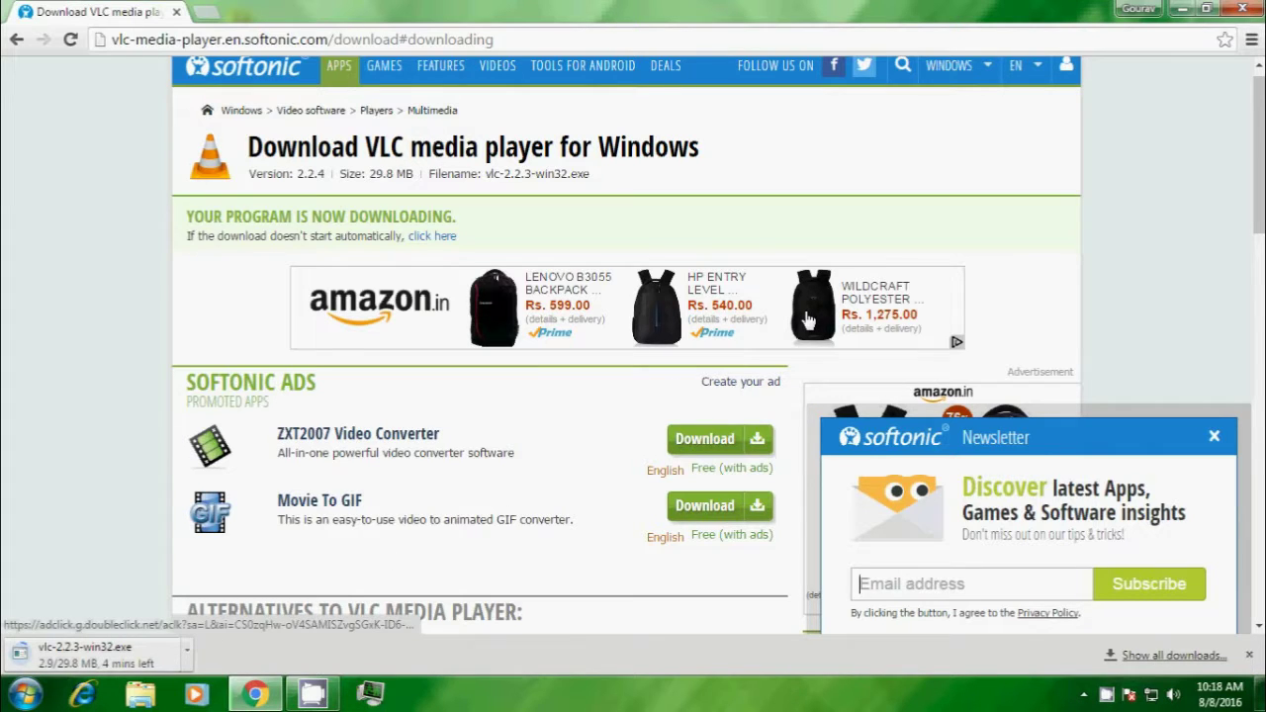
{"action": "left_click", "coordinate": [1178, 10]}
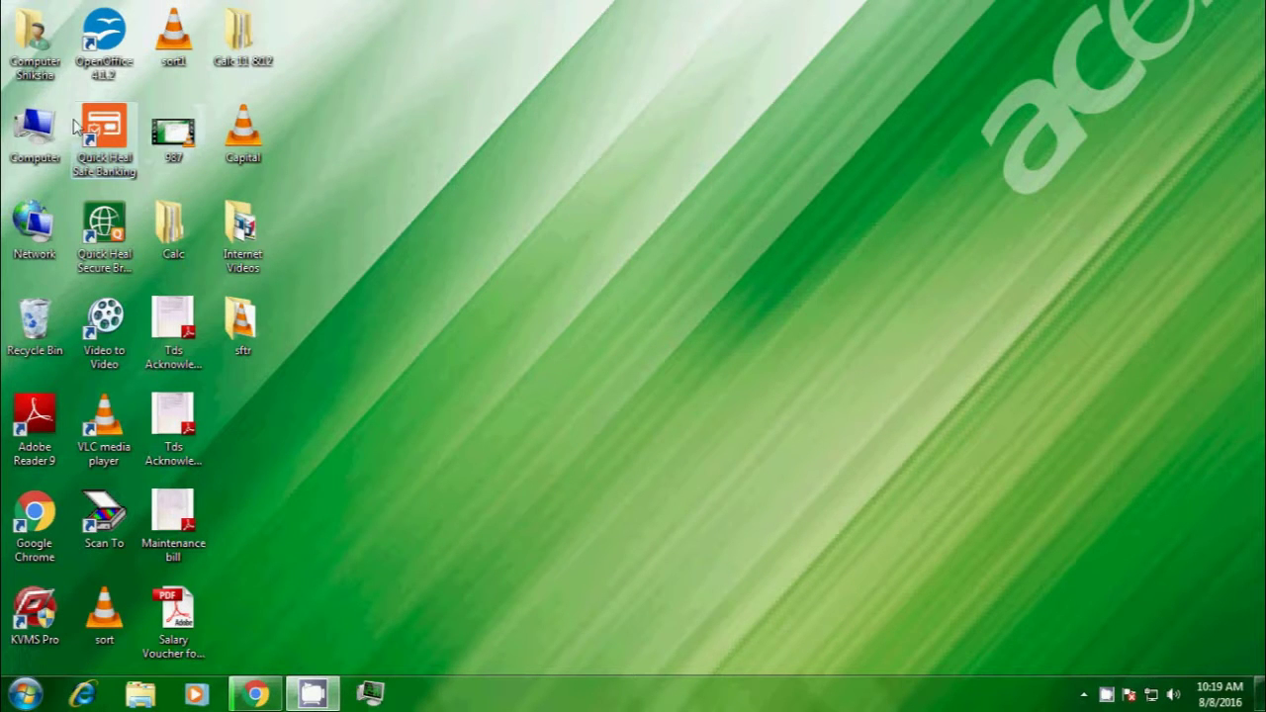
{"action": "double_click", "coordinate": [36, 124]}
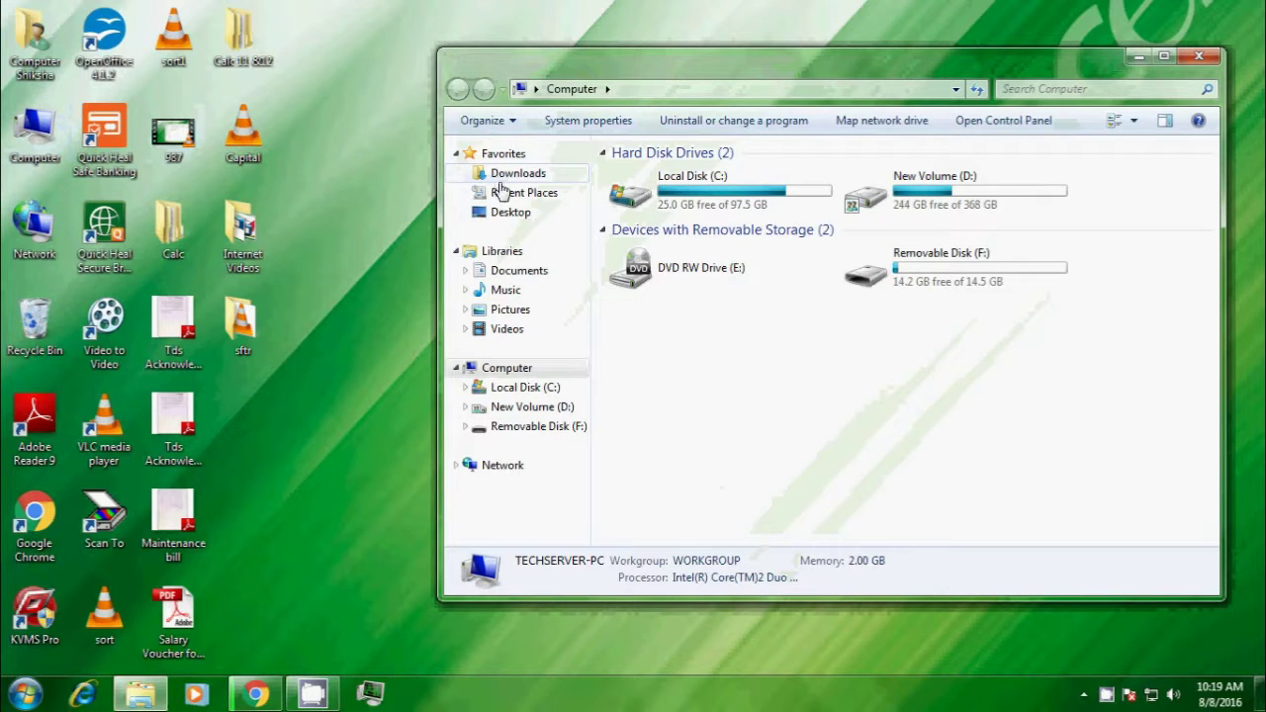
{"action": "left_click", "coordinate": [504, 176]}
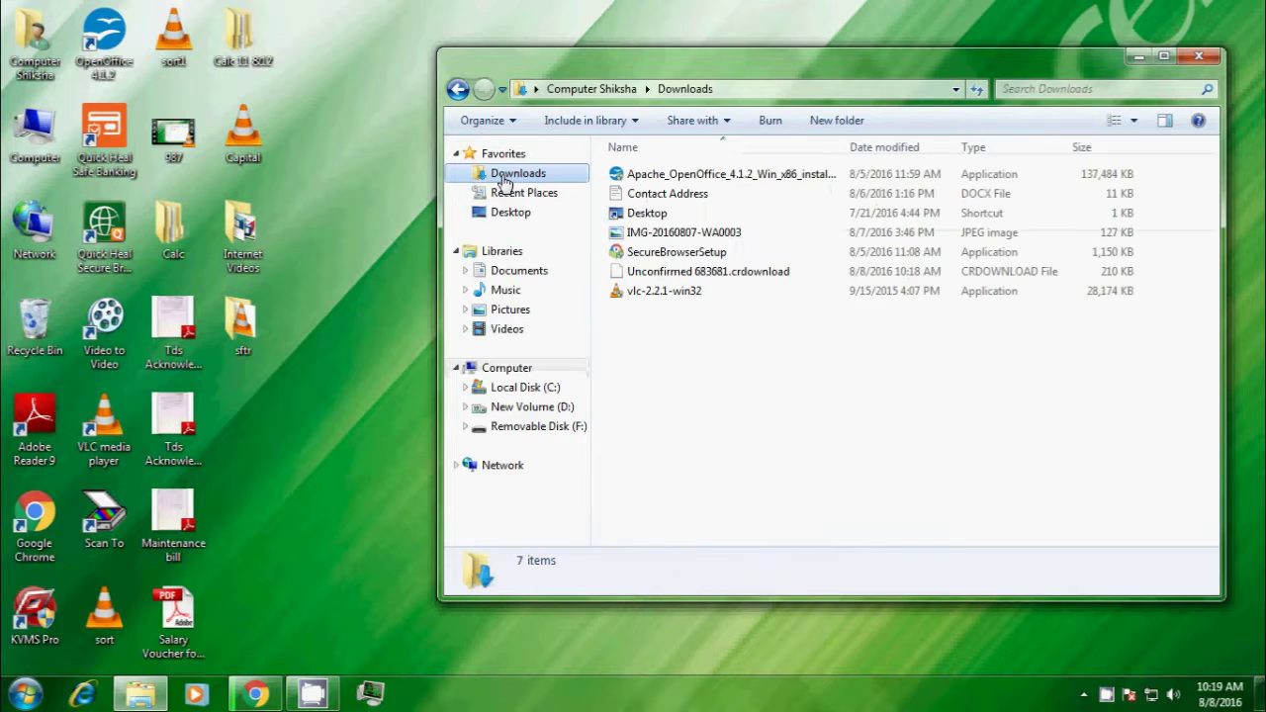
{"action": "left_click", "coordinate": [1162, 57]}
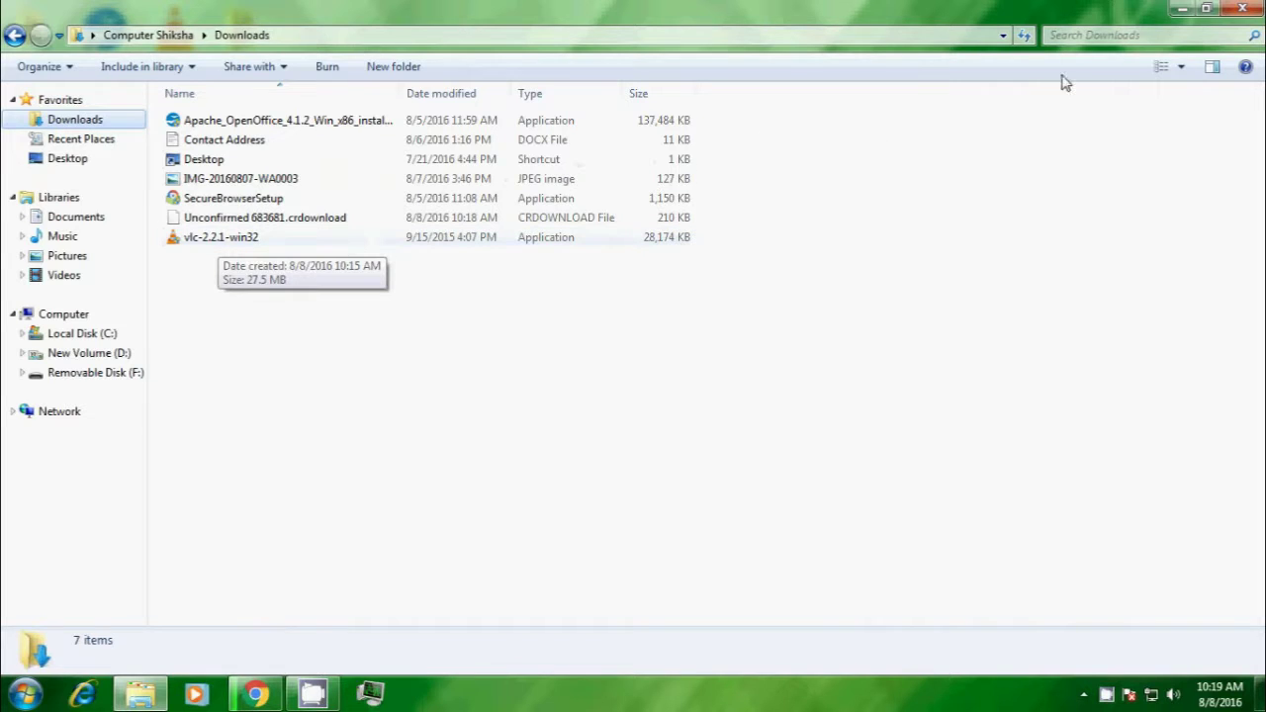
{"action": "left_click", "coordinate": [1239, 9]}
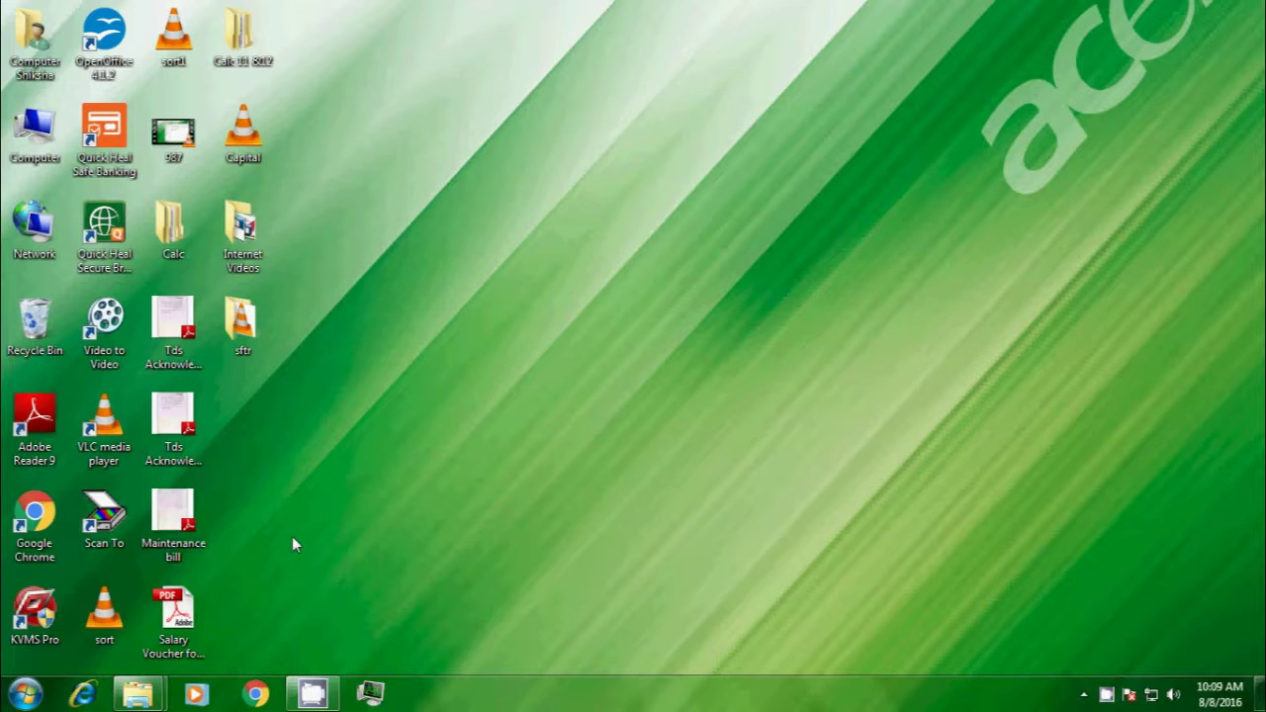
Bring Chrome back and search Google for 'download open office'.
{"action": "left_click", "coordinate": [253, 694]}
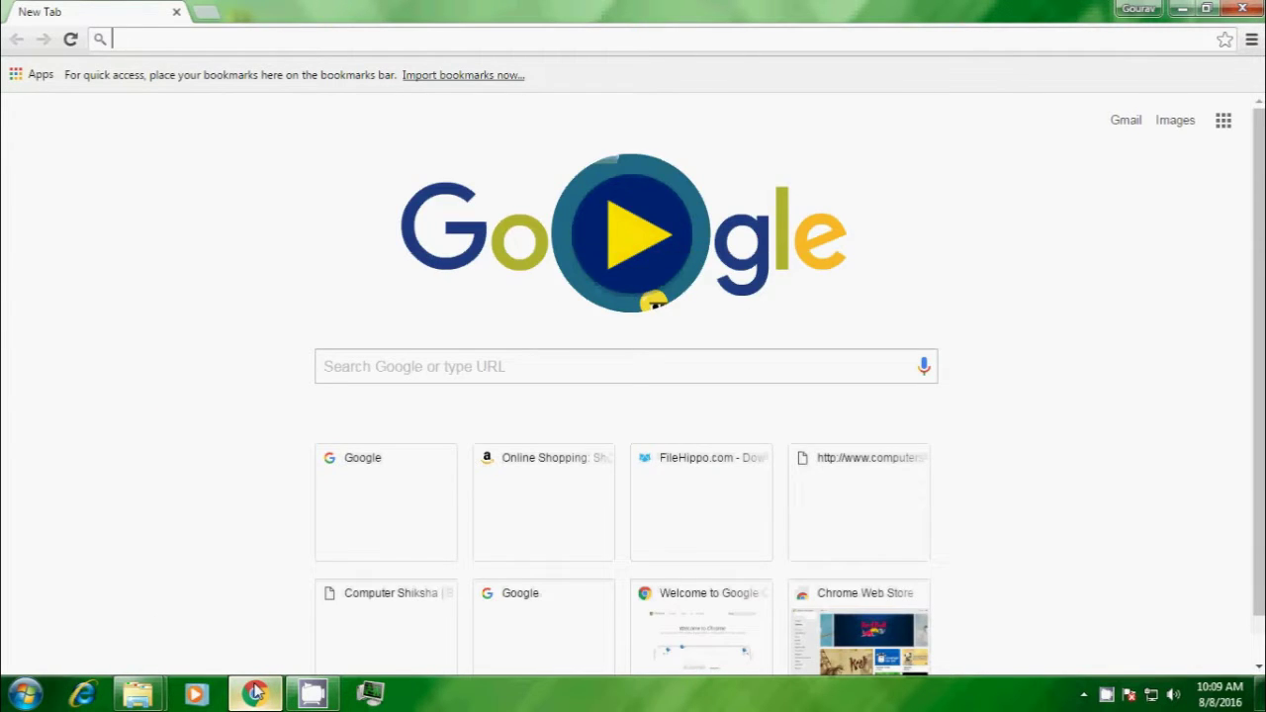
{"action": "left_click", "coordinate": [319, 365]}
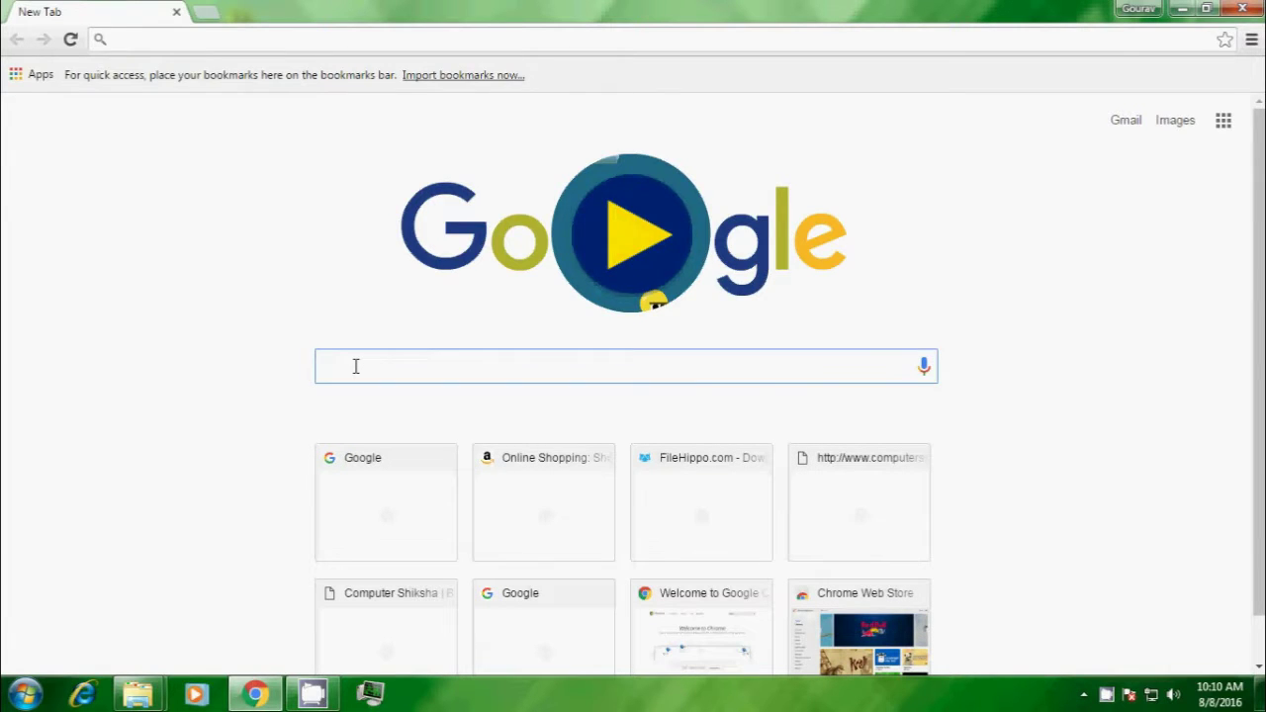
{"action": "type", "text": "dow"}
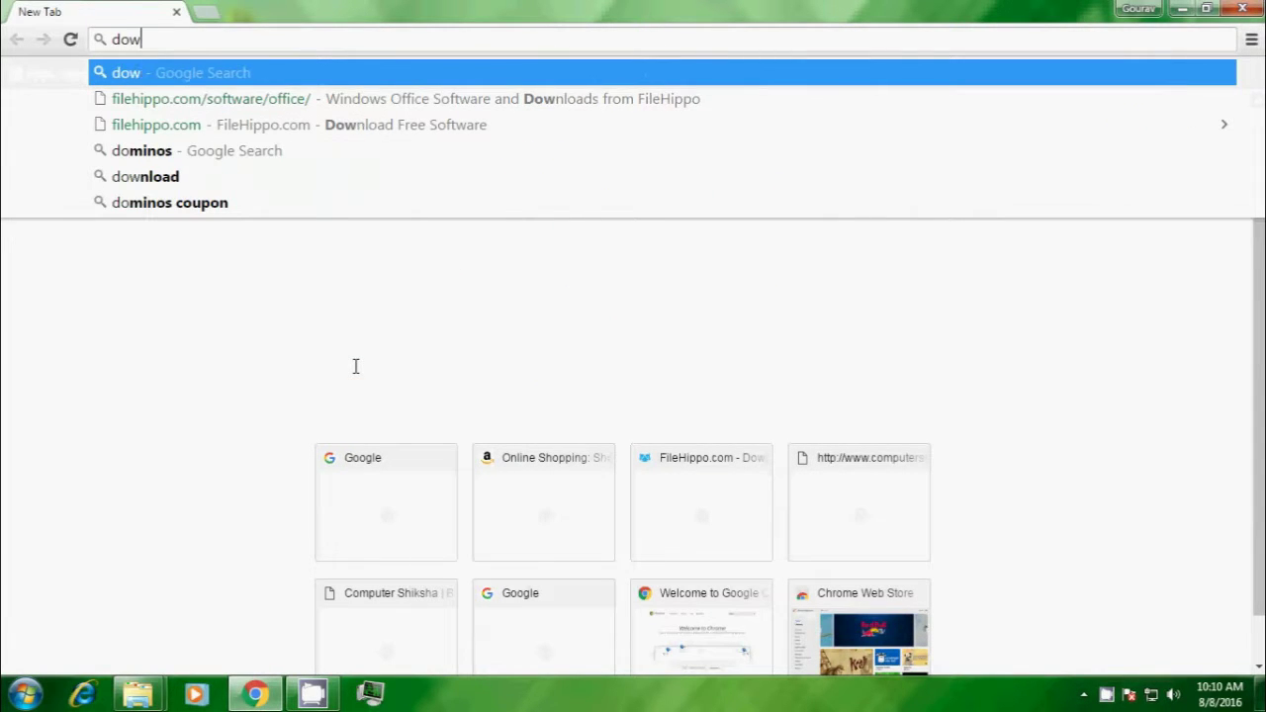
{"action": "type", "text": "nload"}
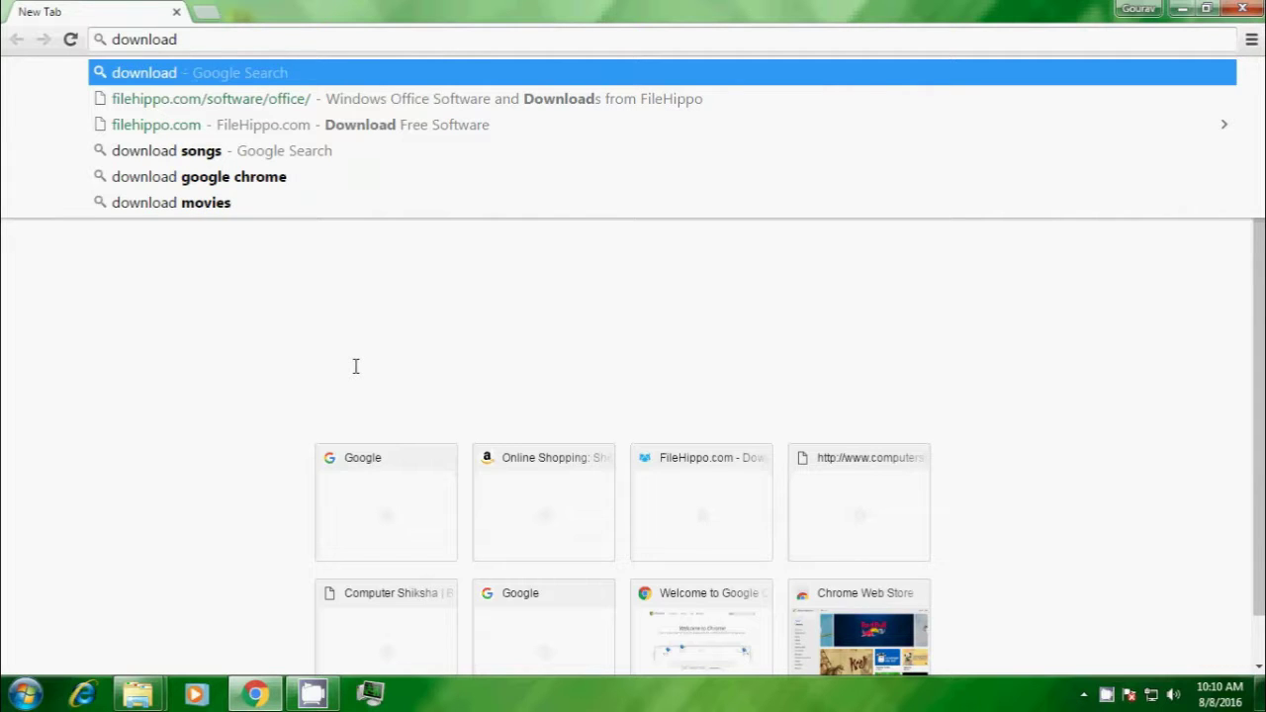
{"action": "type", "text": " ope"}
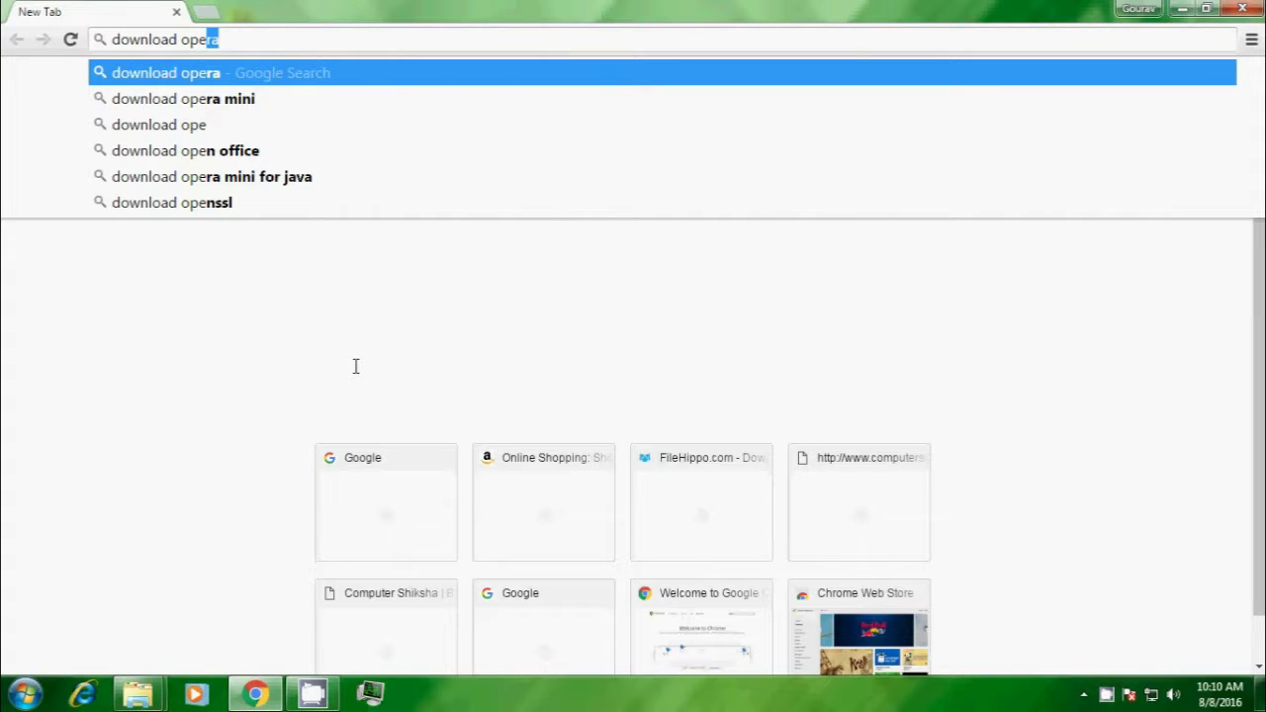
{"action": "type", "text": "n"}
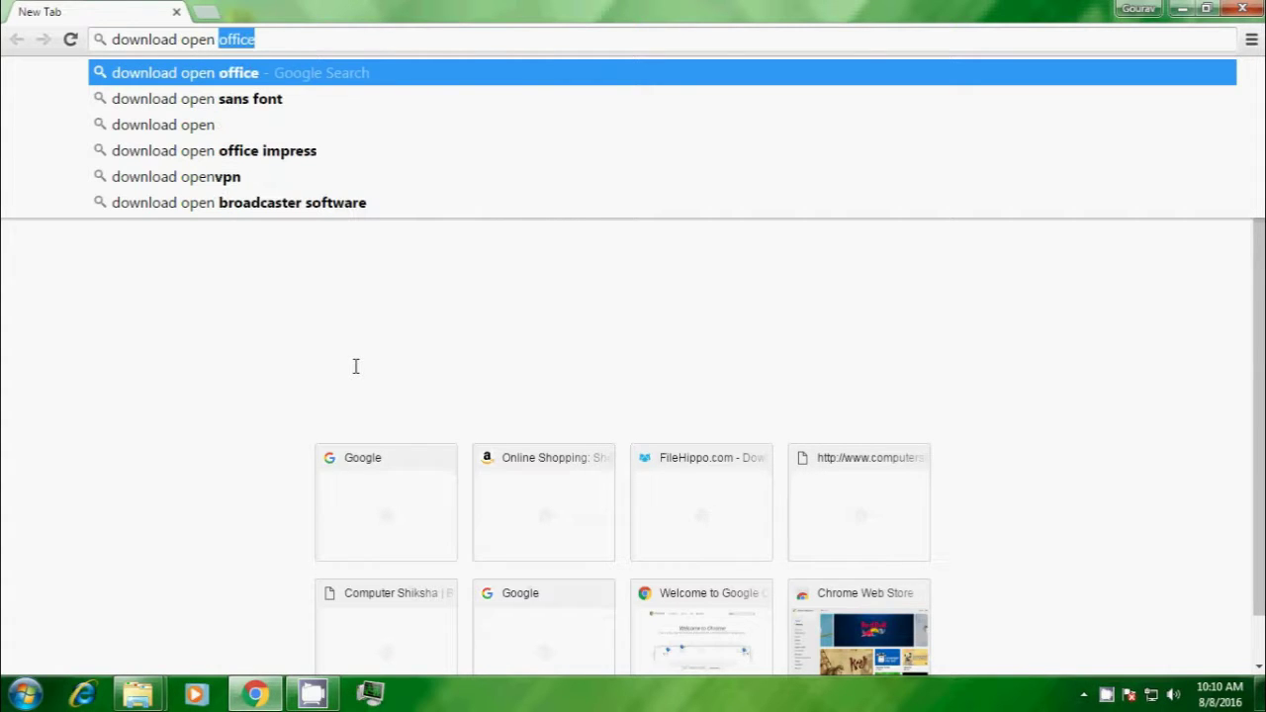
{"action": "type", "text": " offi"}
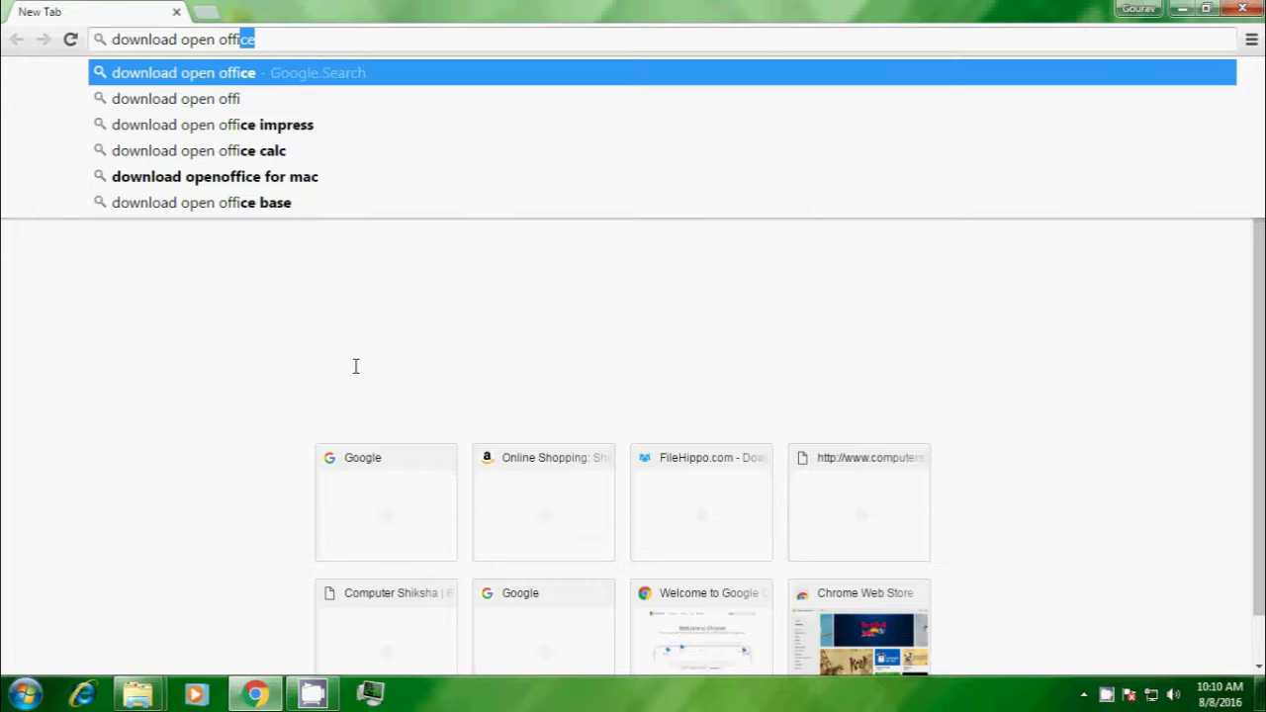
{"action": "type", "text": "ce"}
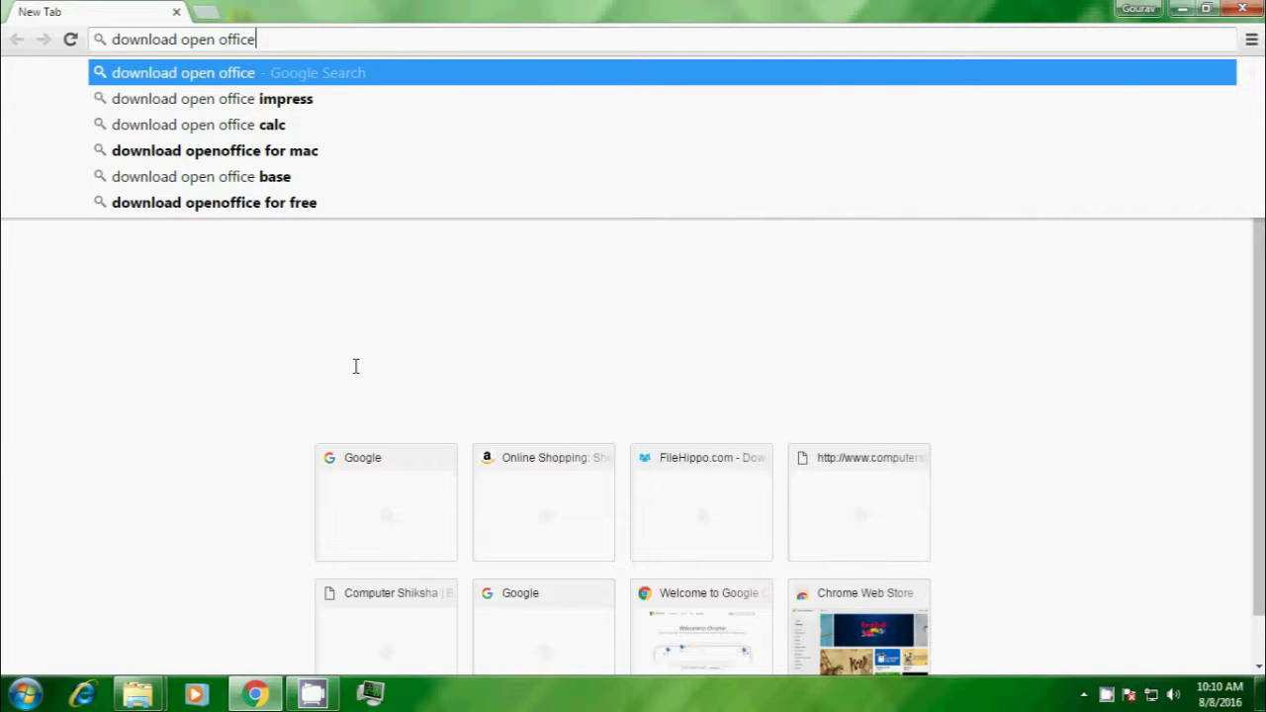
{"action": "key", "text": "Return"}
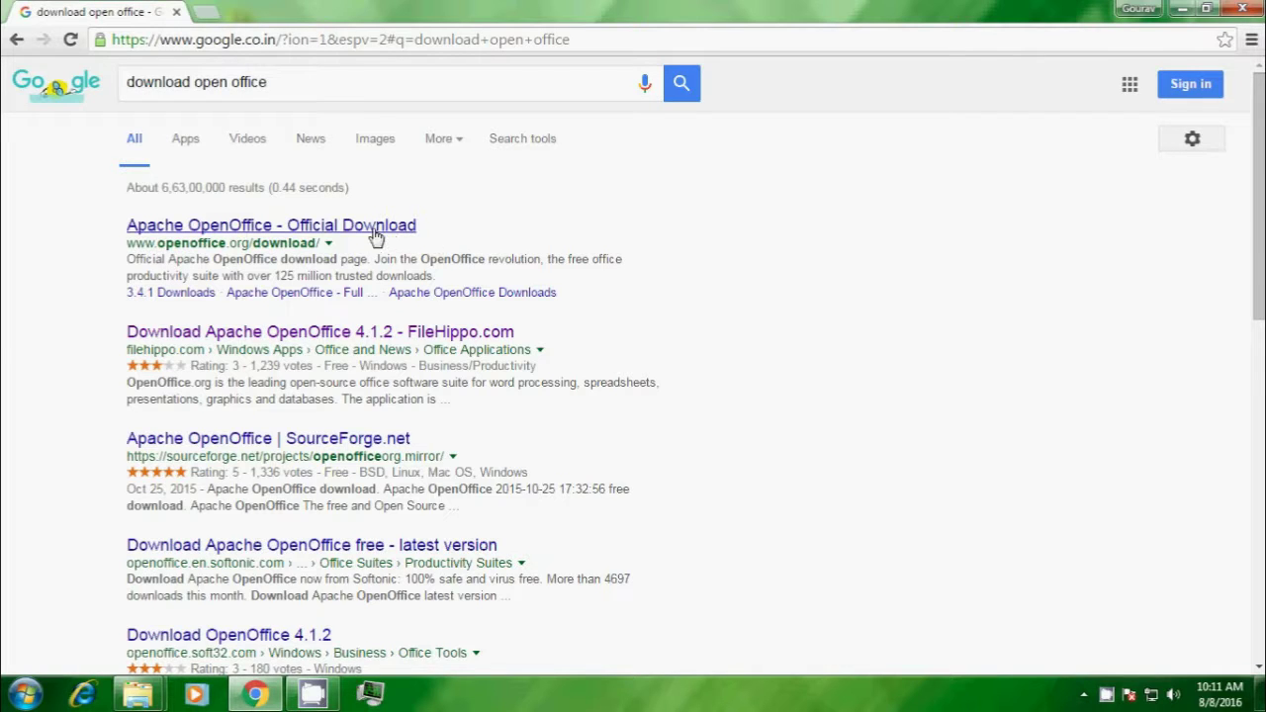
Download the full Apache OpenOffice 4.1.2 Windows installer from the official page, then minimize Chrome.
{"action": "left_click", "coordinate": [353, 228]}
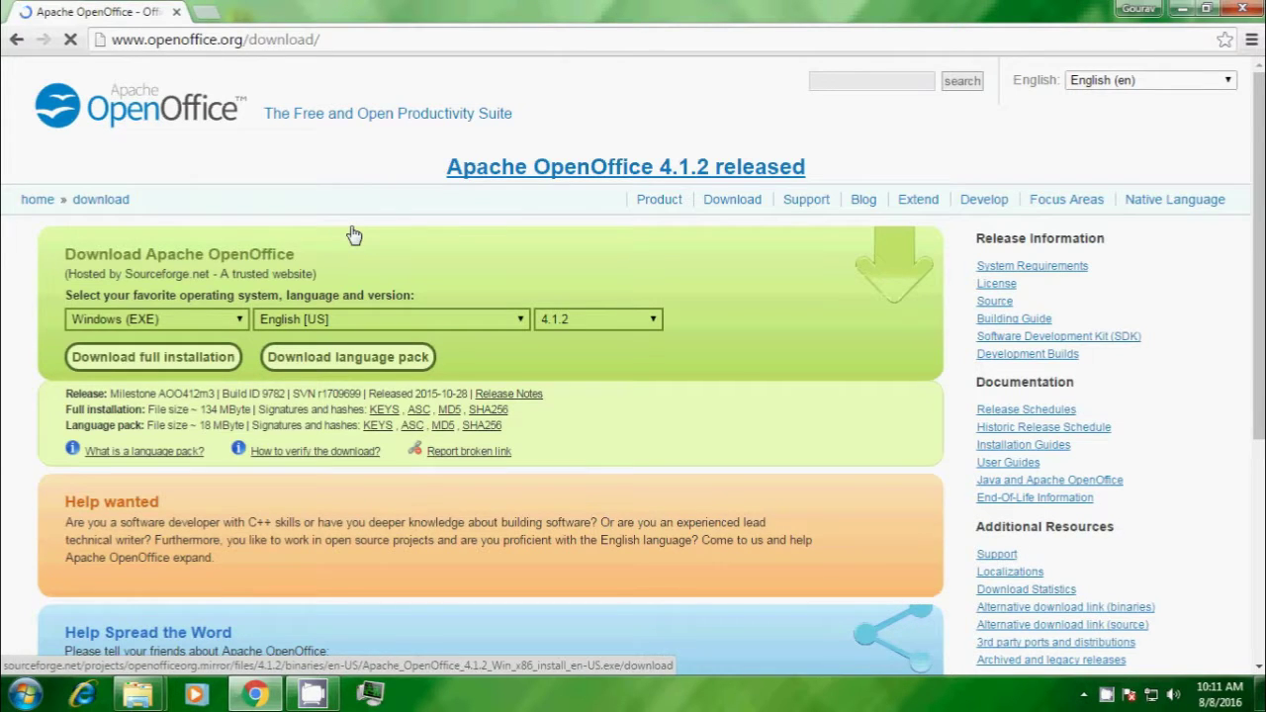
{"action": "scroll", "coordinate": [356, 242], "scroll_direction": "down", "scroll_amount": 1}
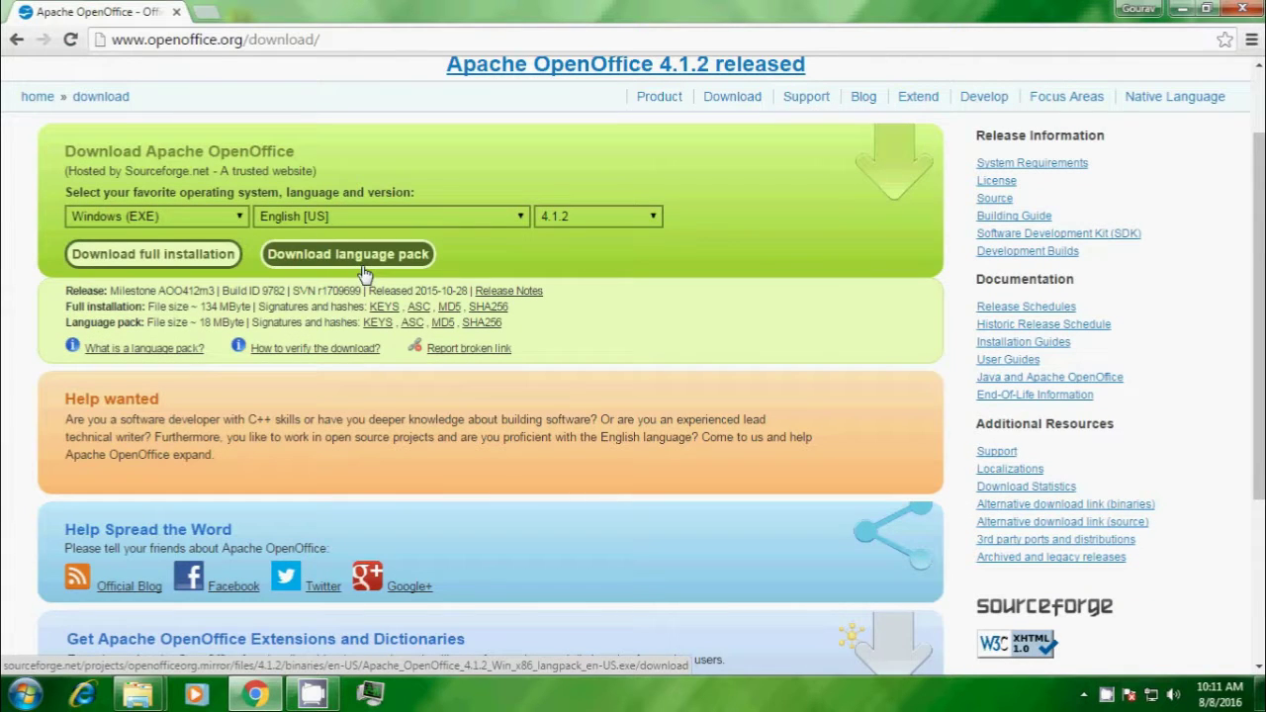
{"action": "left_click", "coordinate": [199, 258]}
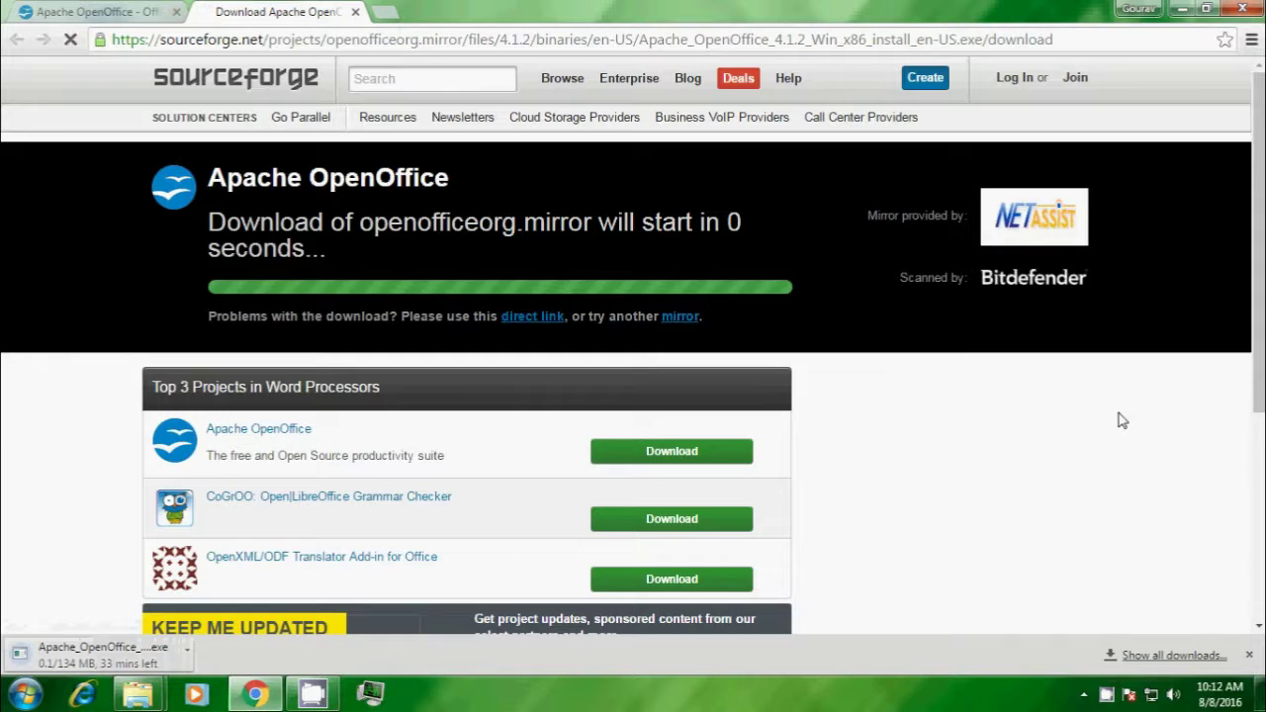
{"action": "scroll", "coordinate": [666, 502], "scroll_direction": "down", "scroll_amount": 2}
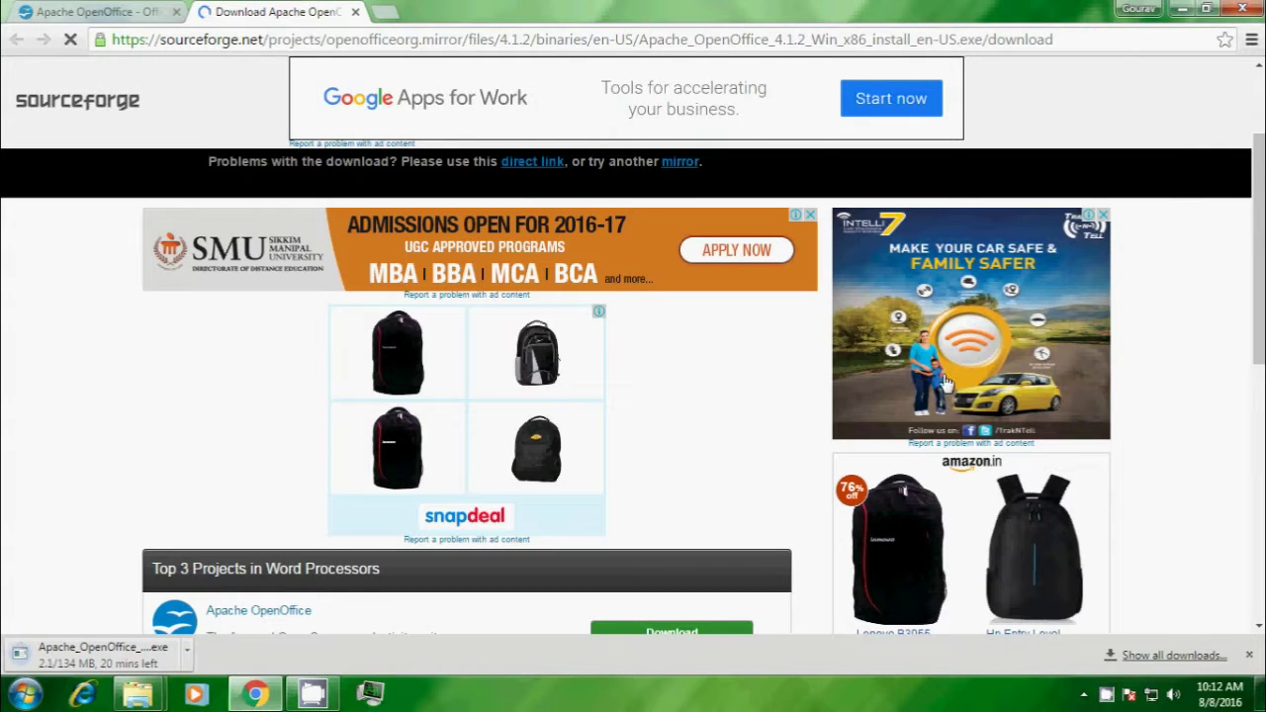
{"action": "left_click", "coordinate": [1184, 10]}
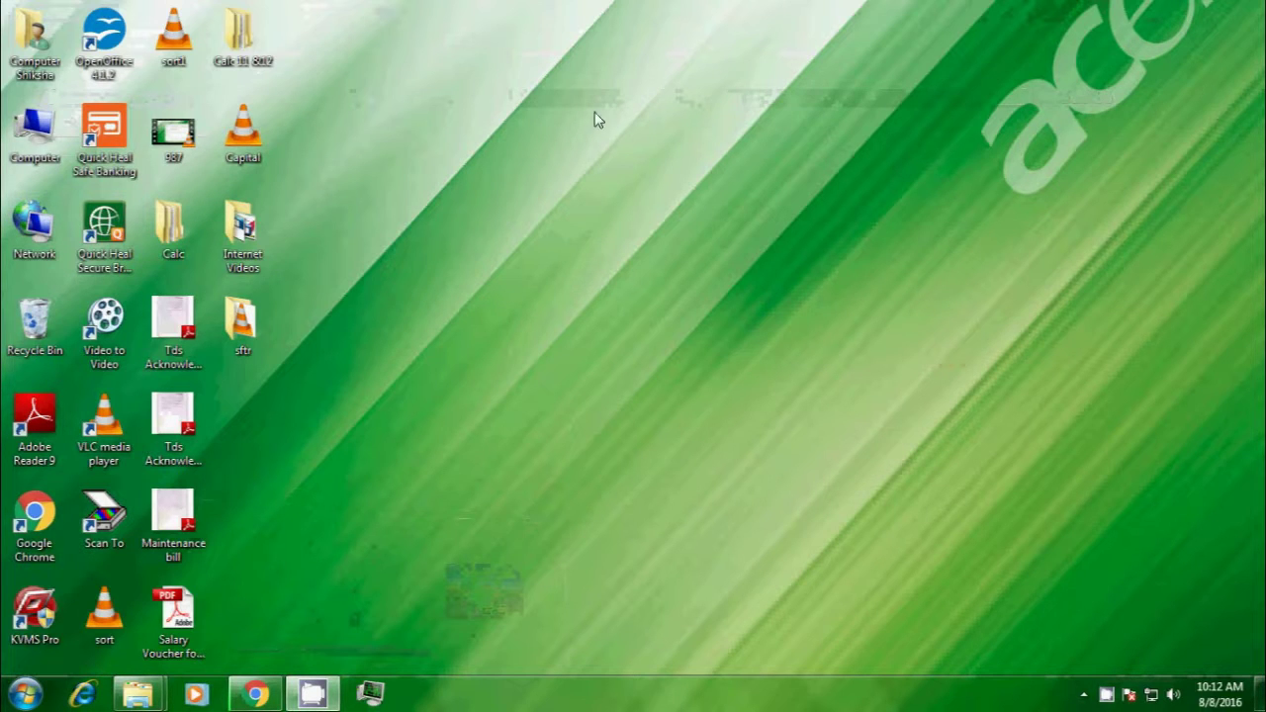
Open Computer from the desktop and go to the Downloads folder under Favorites.
{"action": "double_click", "coordinate": [30, 140]}
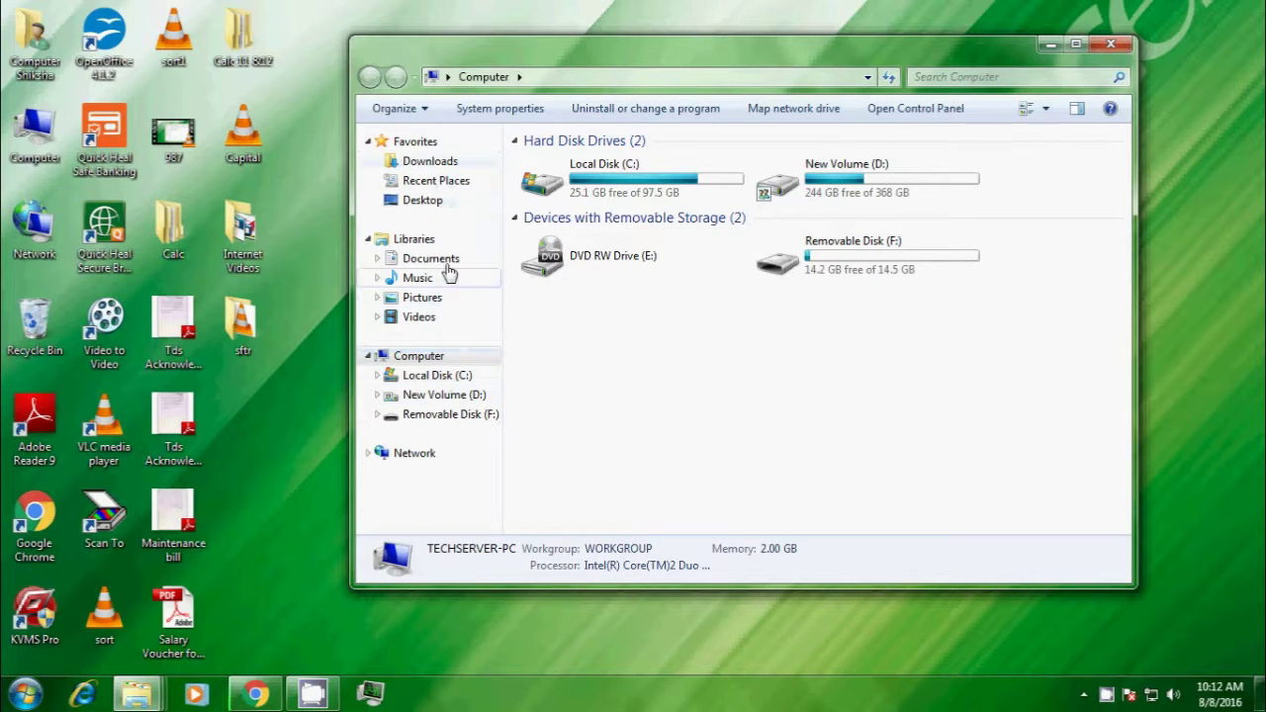
{"action": "left_click", "coordinate": [450, 168]}
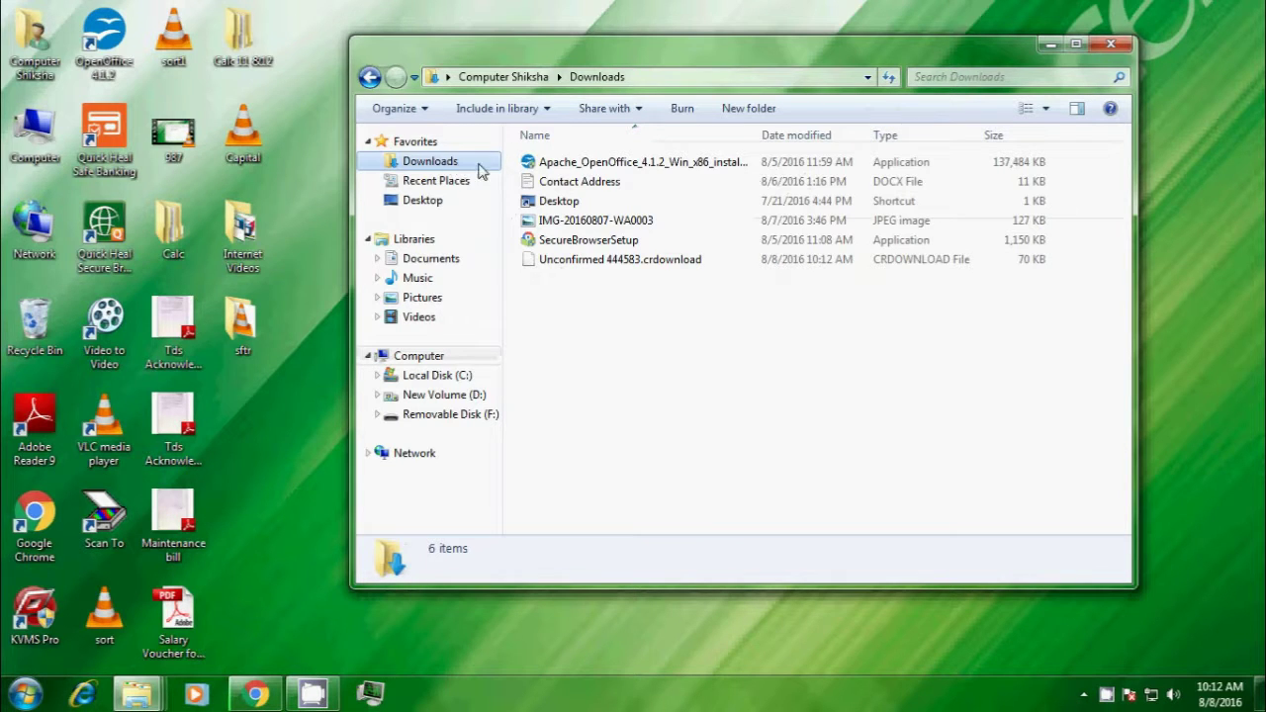
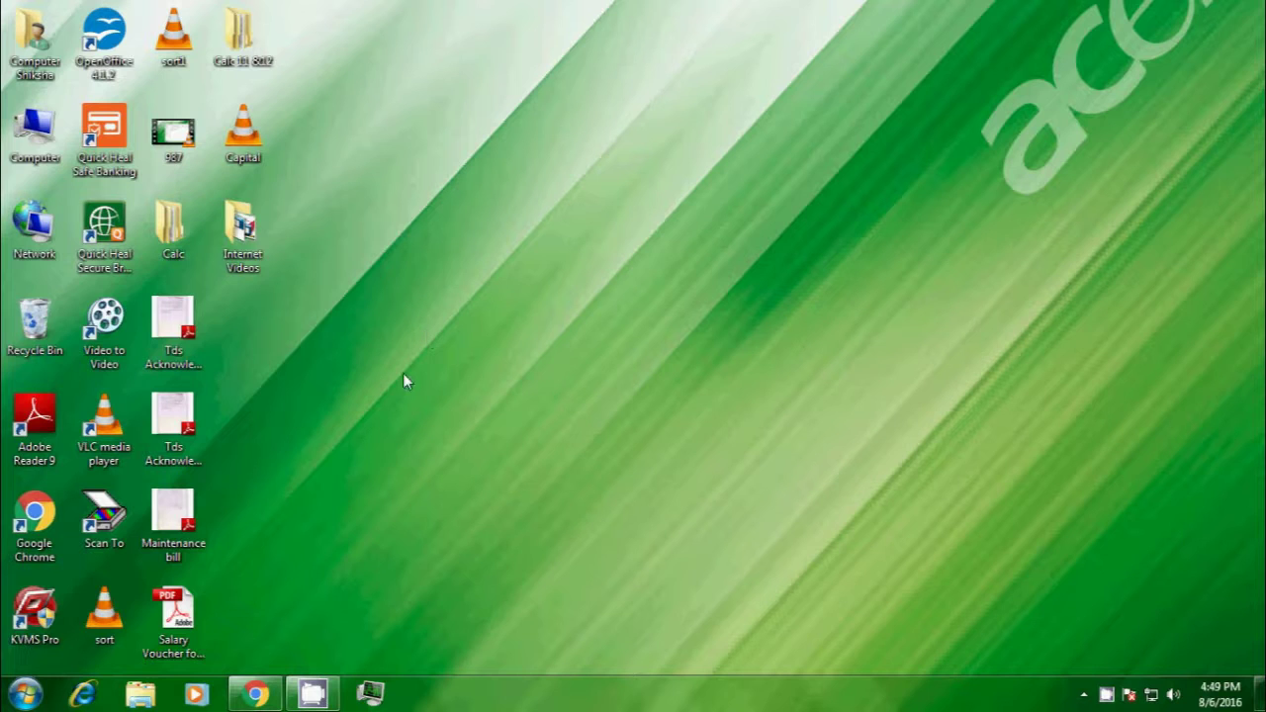
Launch Chrome maximized and search Google for 'gmail'.
{"action": "mouse_move", "coordinate": [253, 697]}
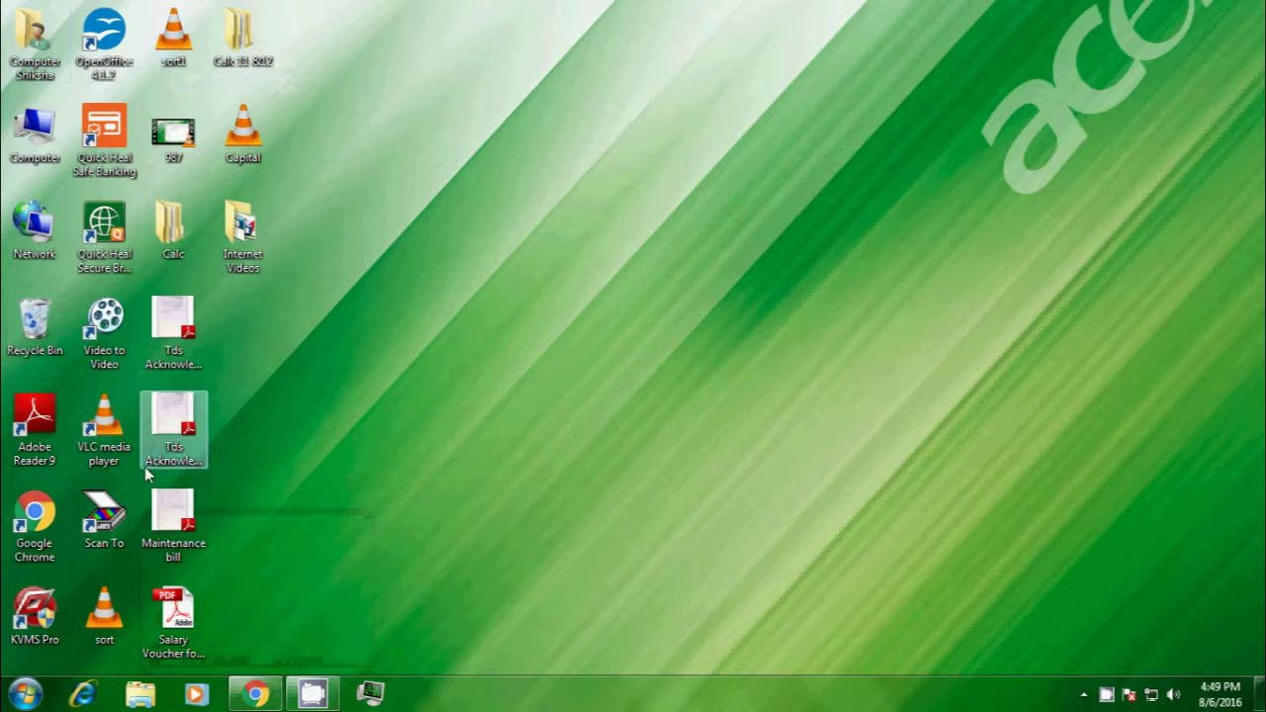
{"action": "double_click", "coordinate": [30, 513]}
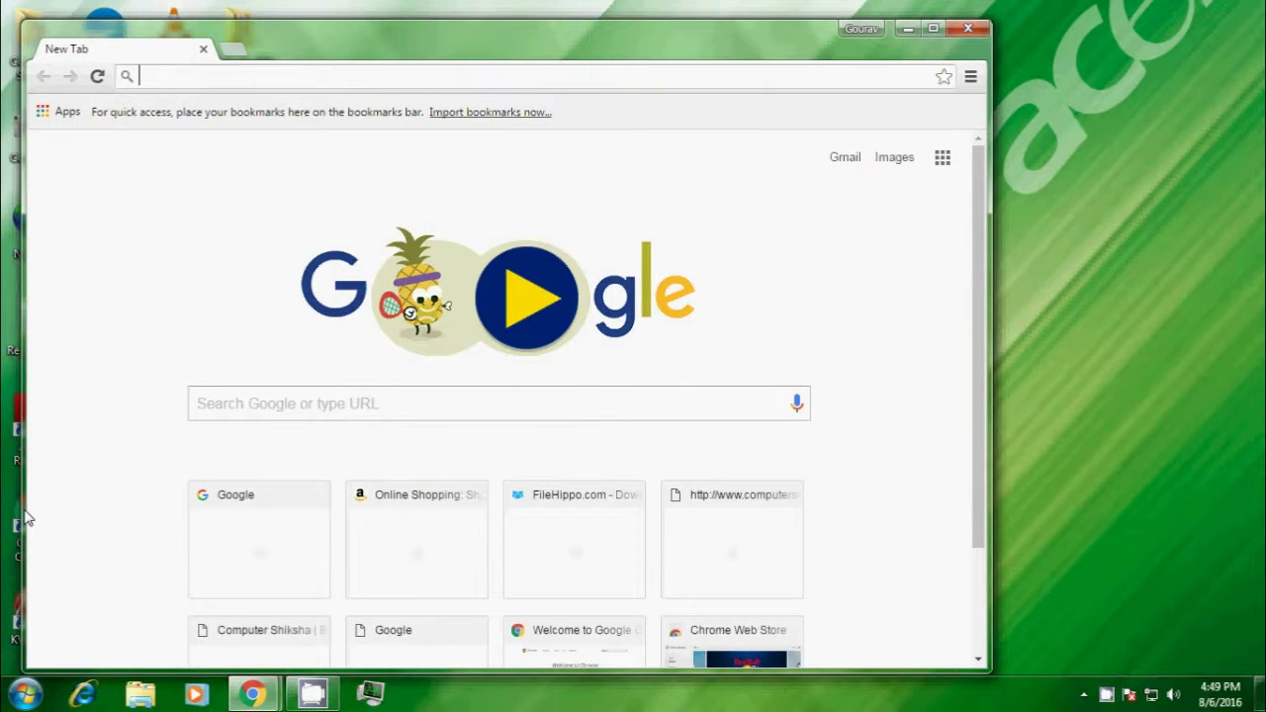
{"action": "left_click", "coordinate": [929, 29]}
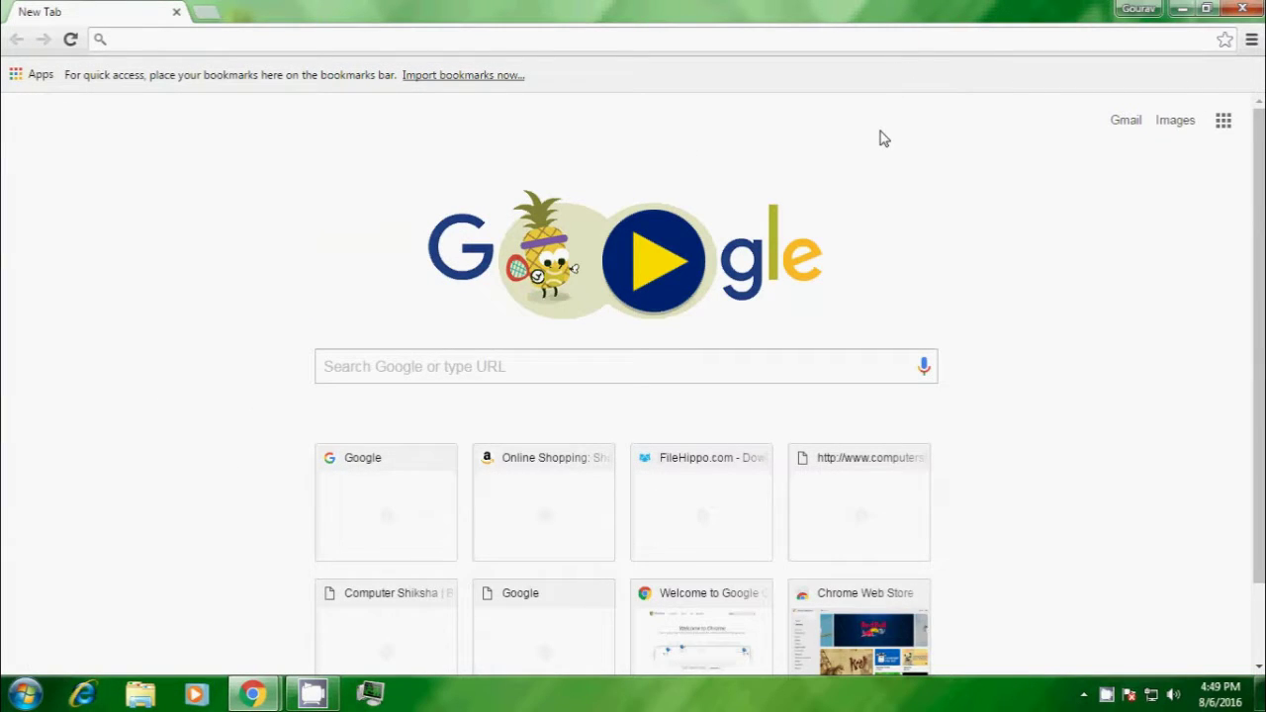
{"action": "left_click", "coordinate": [702, 366]}
{"action": "type", "text": "gmai"}
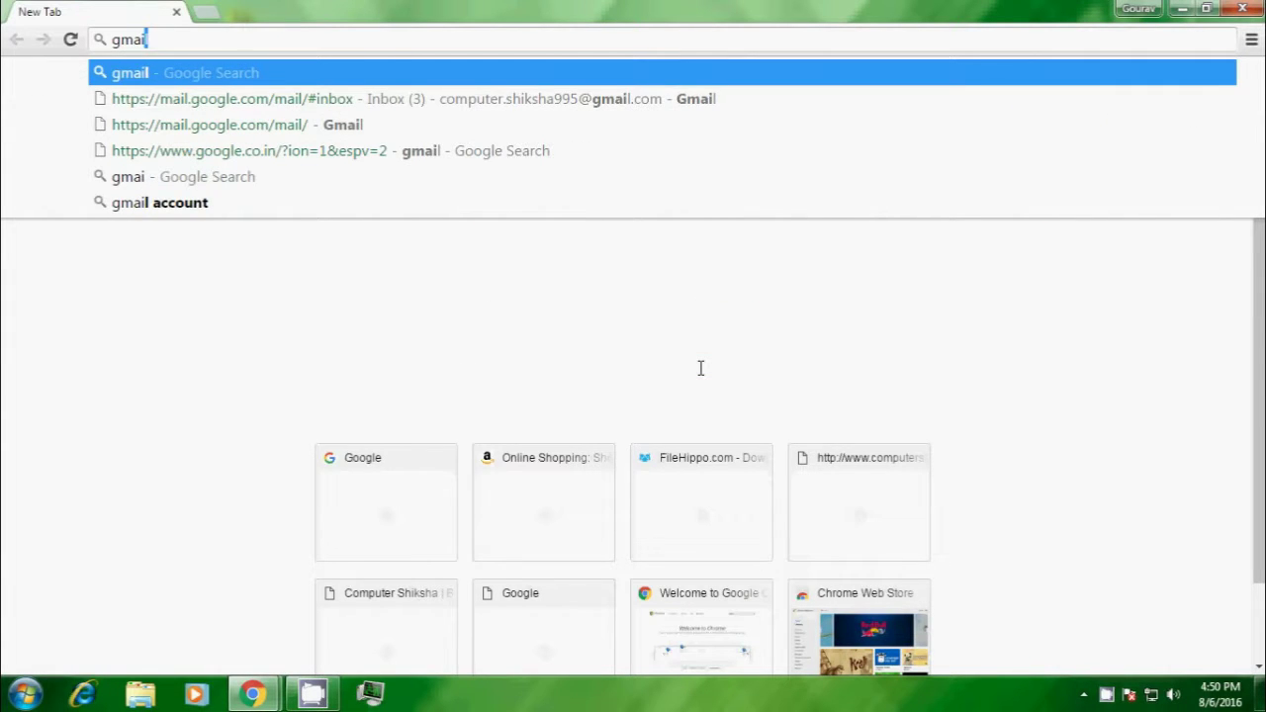
{"action": "type", "text": "l"}
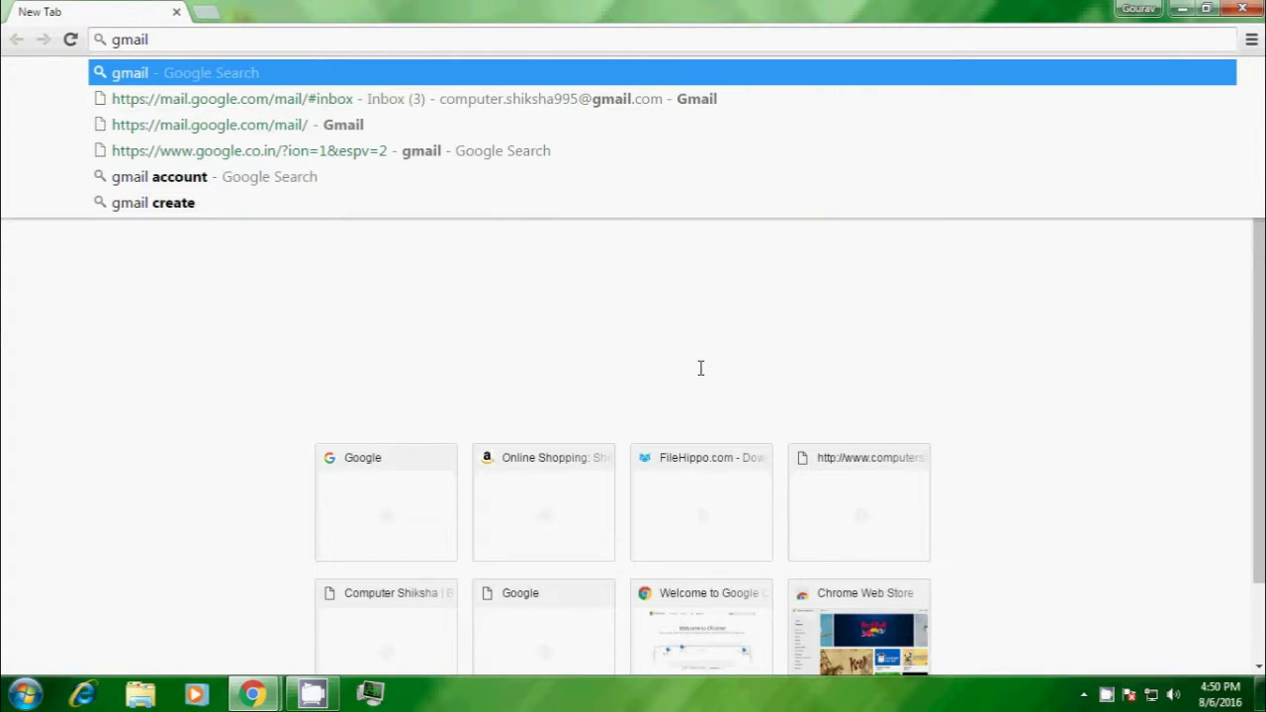
{"action": "key", "text": "Return"}
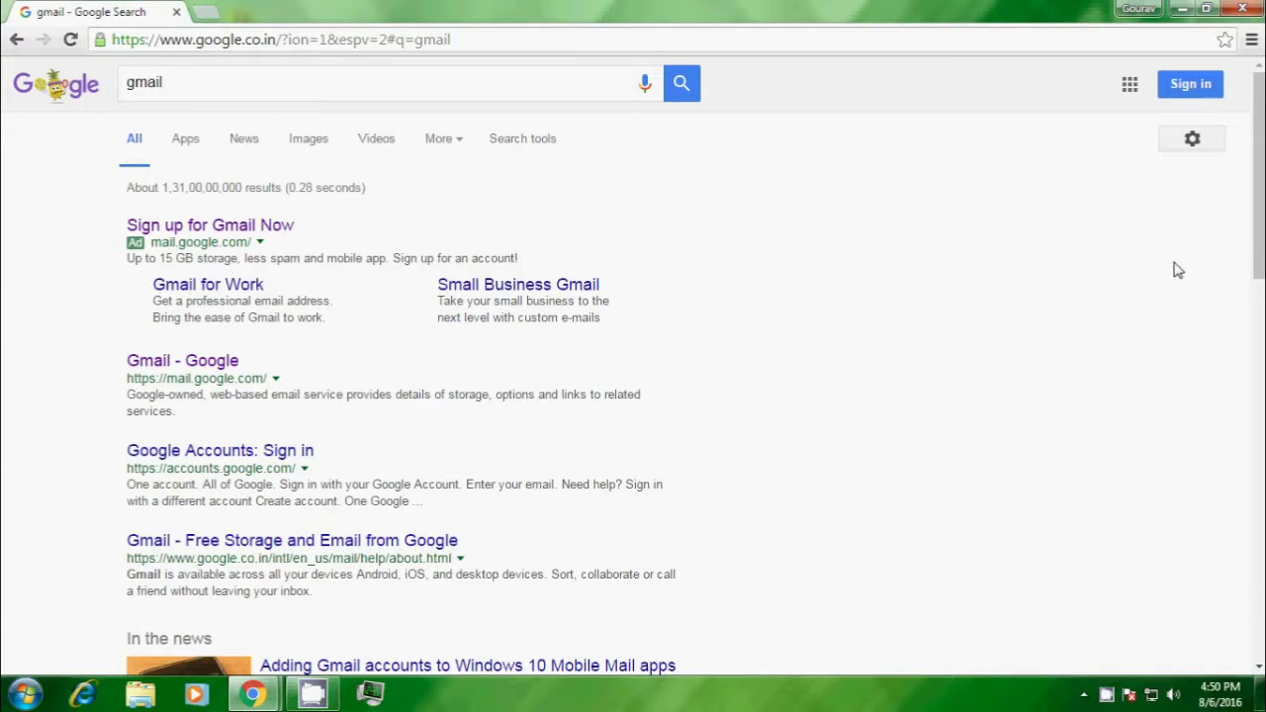
From the Gmail search result, choose to add an account and create a new one.
{"action": "scroll", "coordinate": [1259, 254], "scroll_direction": "down", "scroll_amount": 2}
{"action": "scroll", "coordinate": [424, 286], "scroll_direction": "up", "scroll_amount": 2}
{"action": "left_click", "coordinate": [174, 362]}
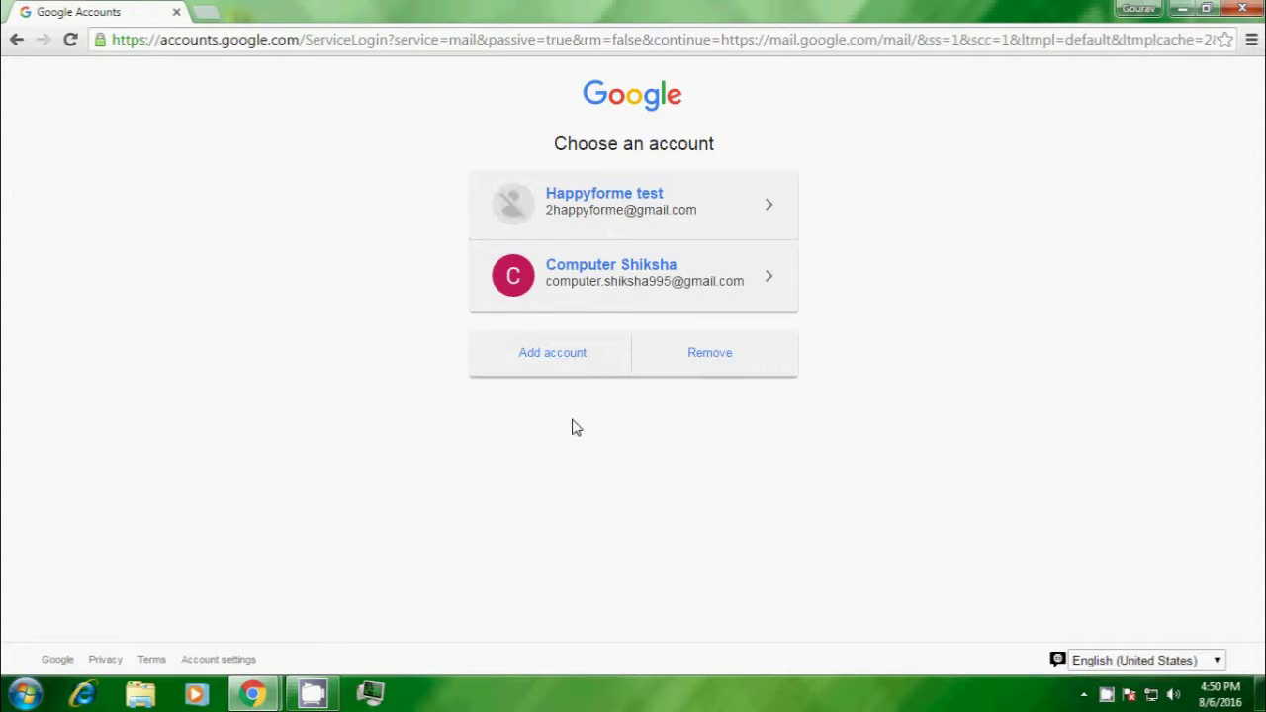
{"action": "left_click", "coordinate": [569, 354]}
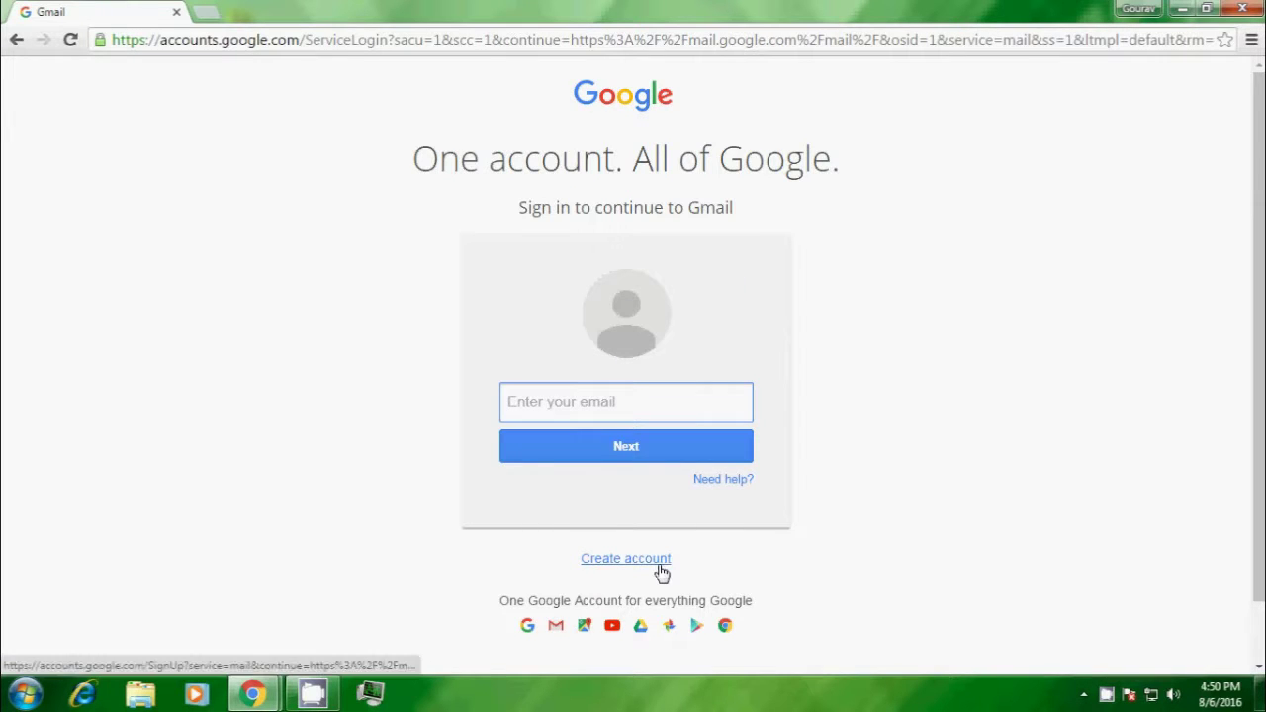
{"action": "left_click", "coordinate": [661, 572]}
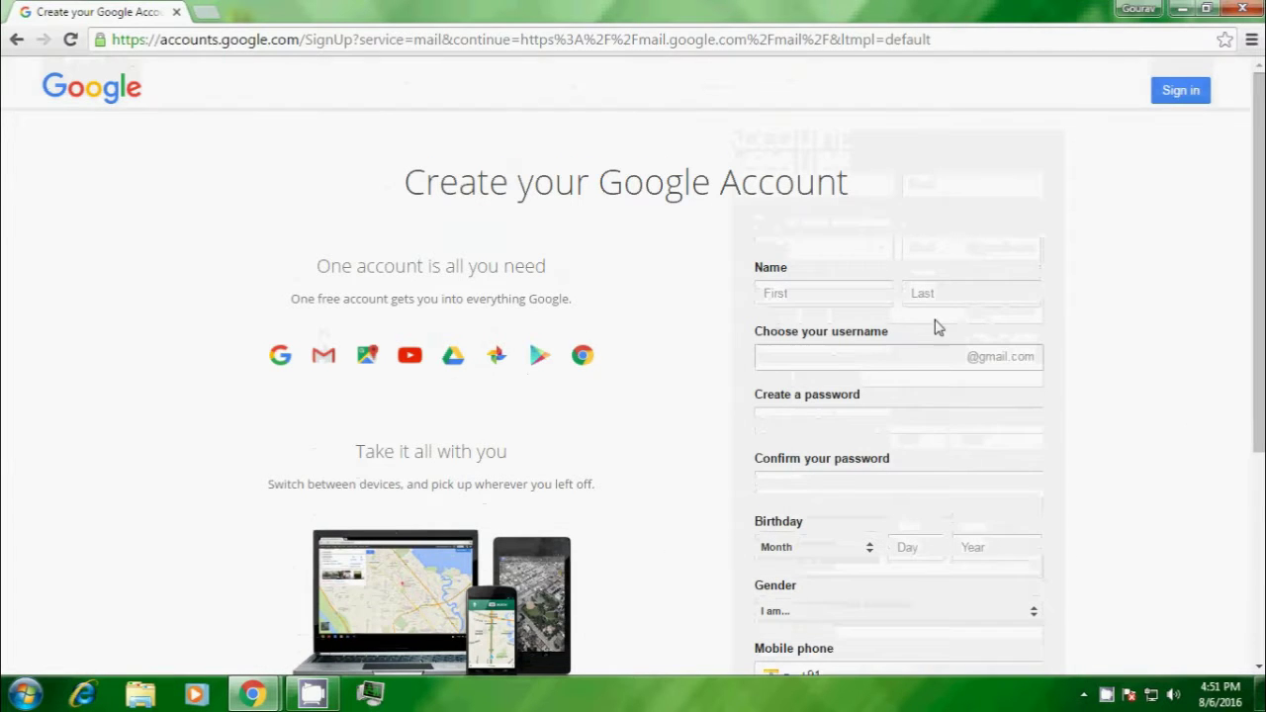
Enter the account holder's first name, last name and the desired username.
{"action": "left_click", "coordinate": [812, 296]}
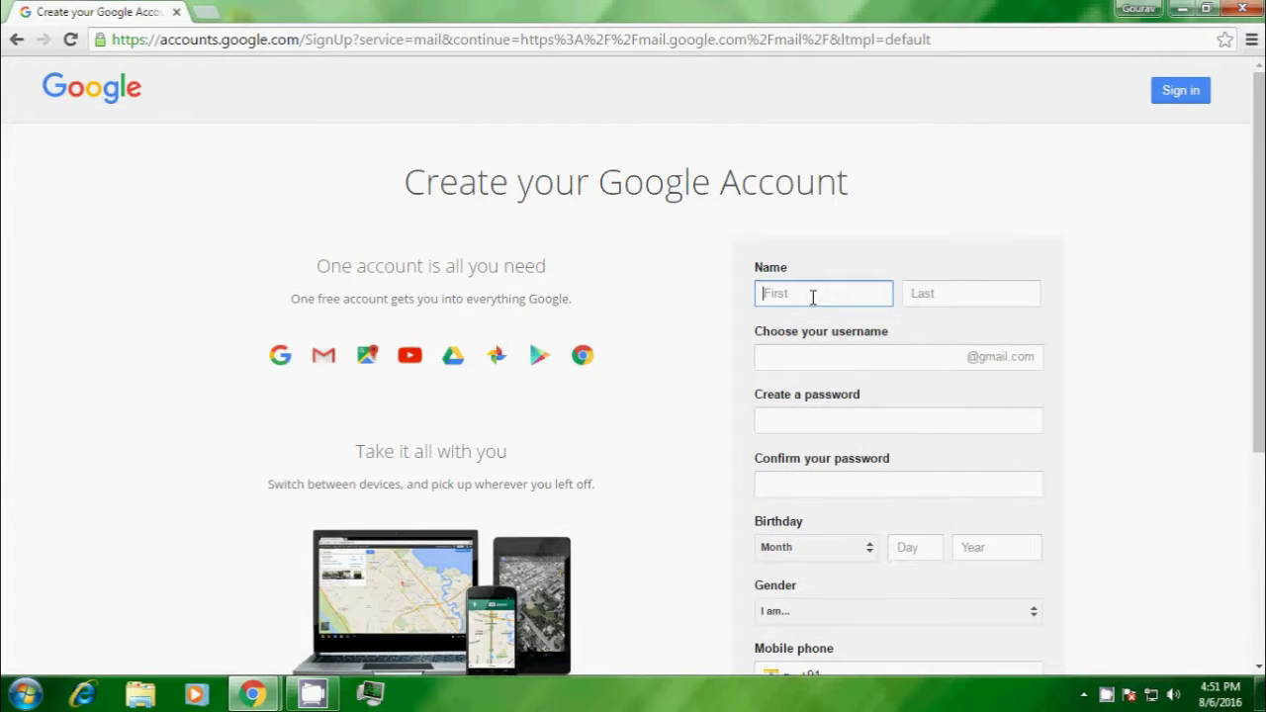
{"action": "type", "text": "computer"}
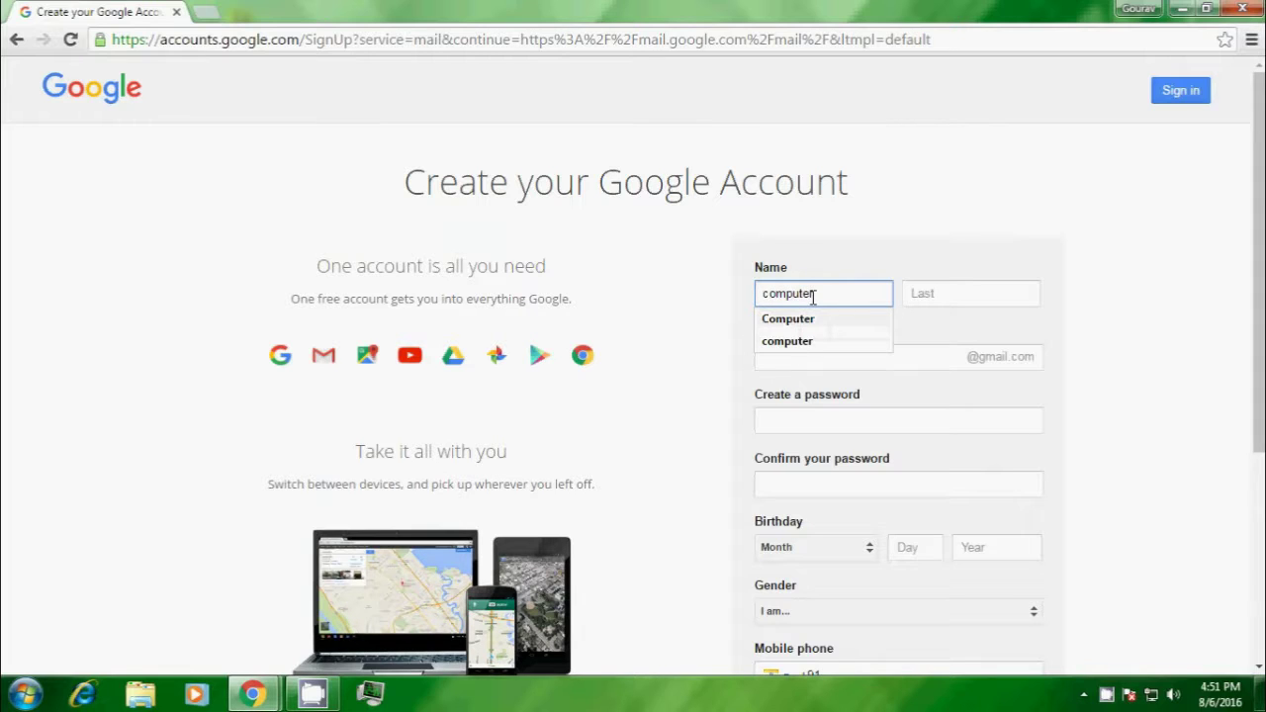
{"action": "left_click", "coordinate": [912, 296]}
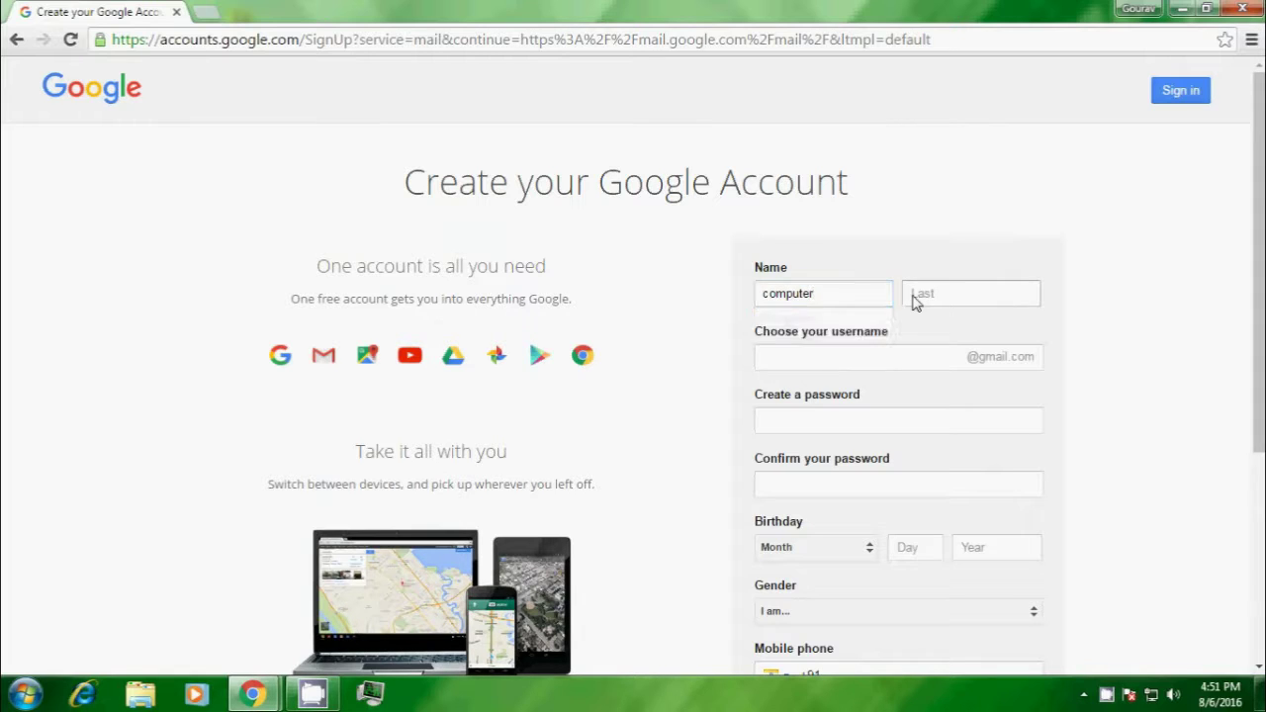
{"action": "type", "text": "s"}
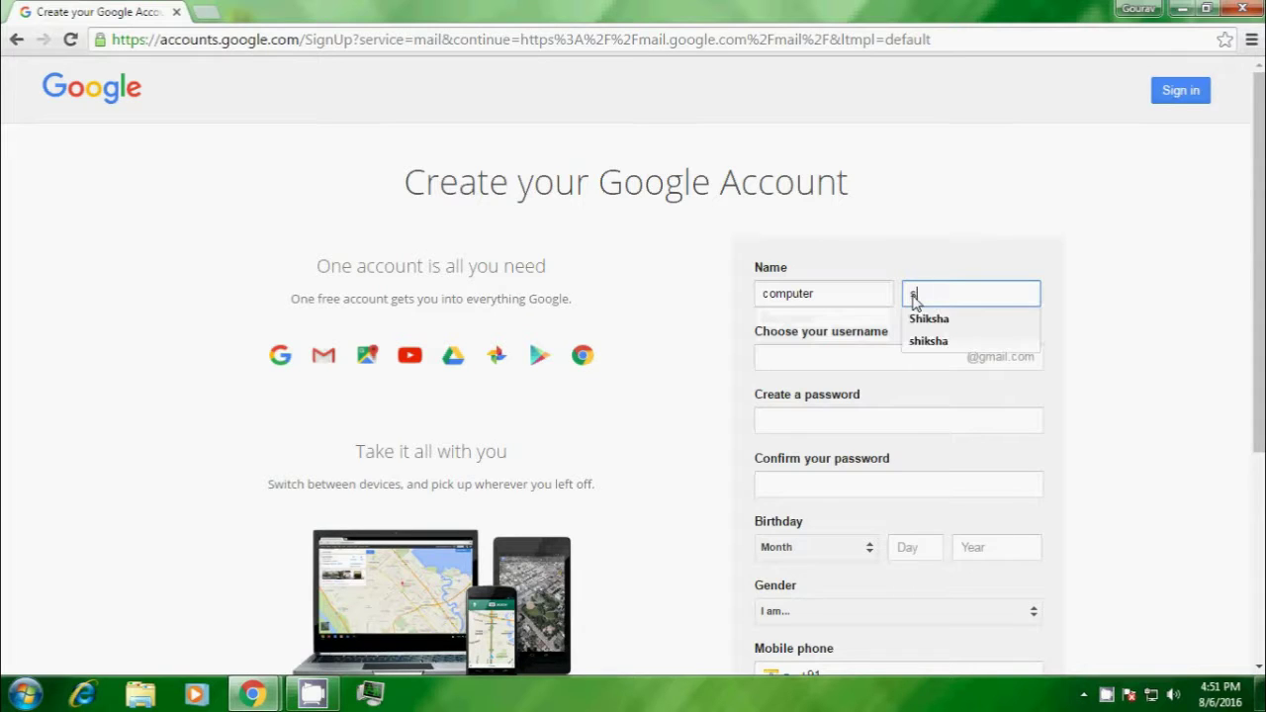
{"action": "type", "text": "hikhsa"}
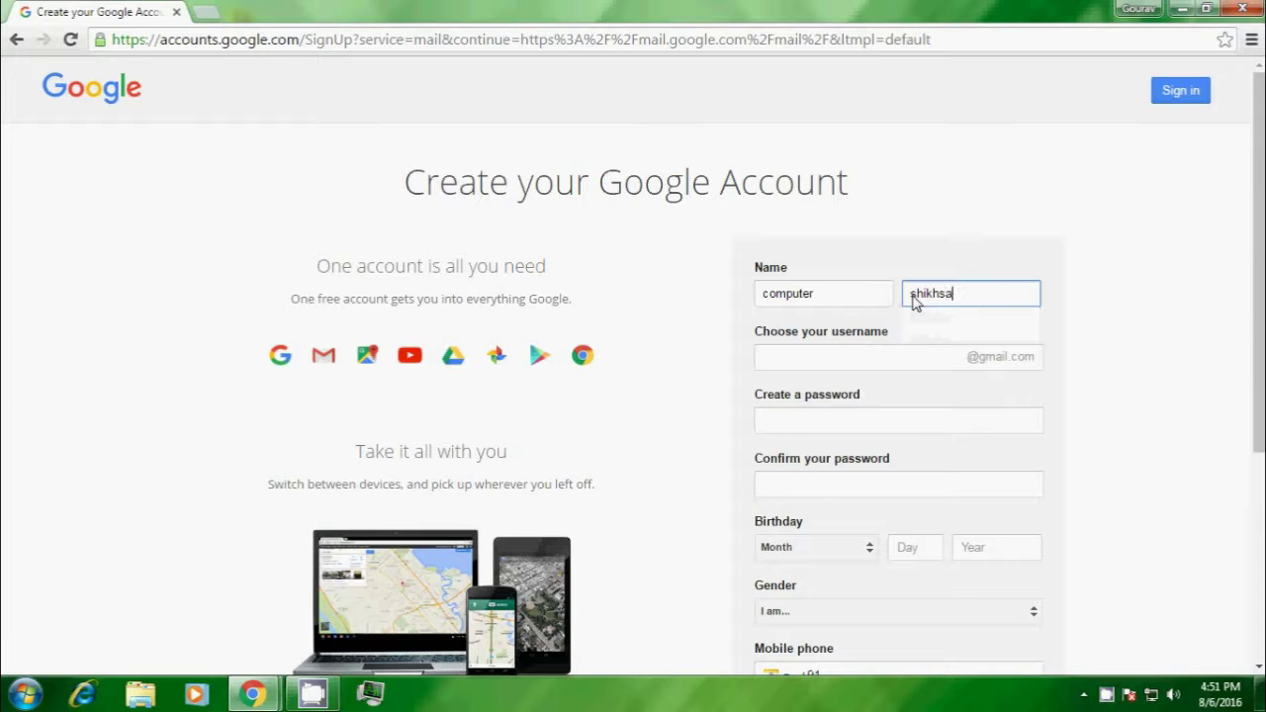
{"action": "left_click", "coordinate": [884, 364]}
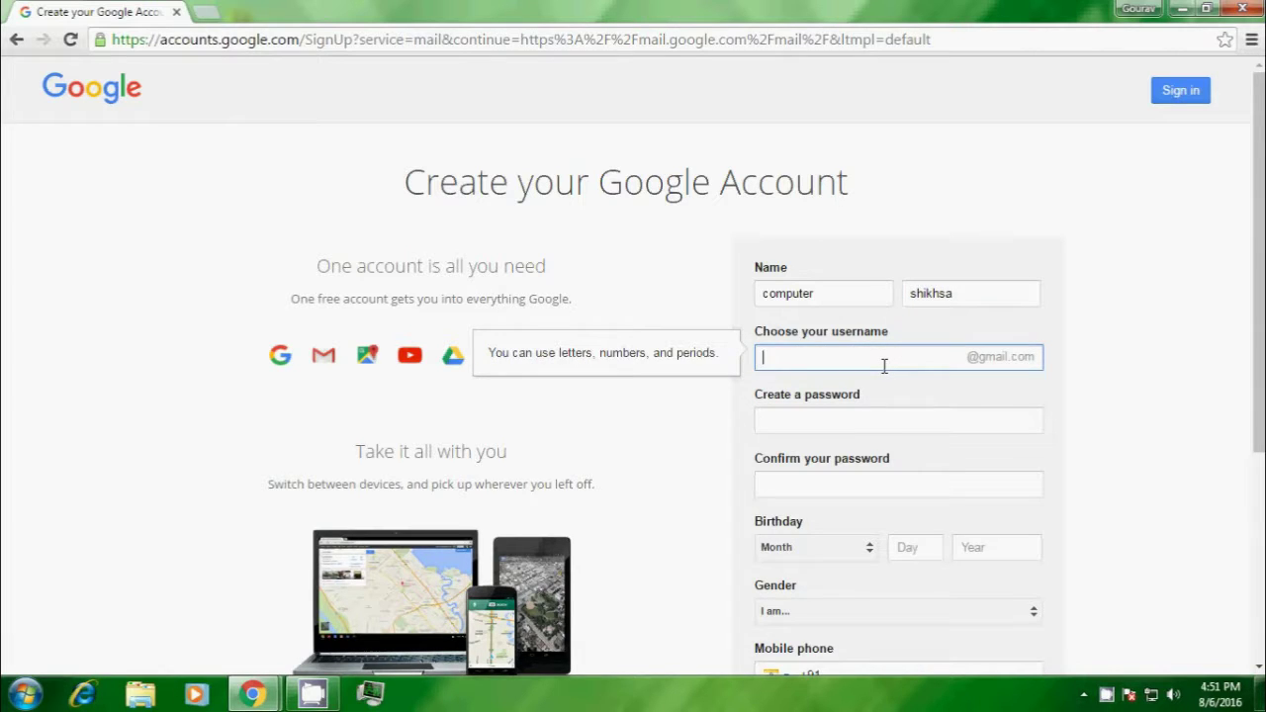
Enter the account password and re-type it in the confirmation field.
{"action": "left_click", "coordinate": [875, 421]}
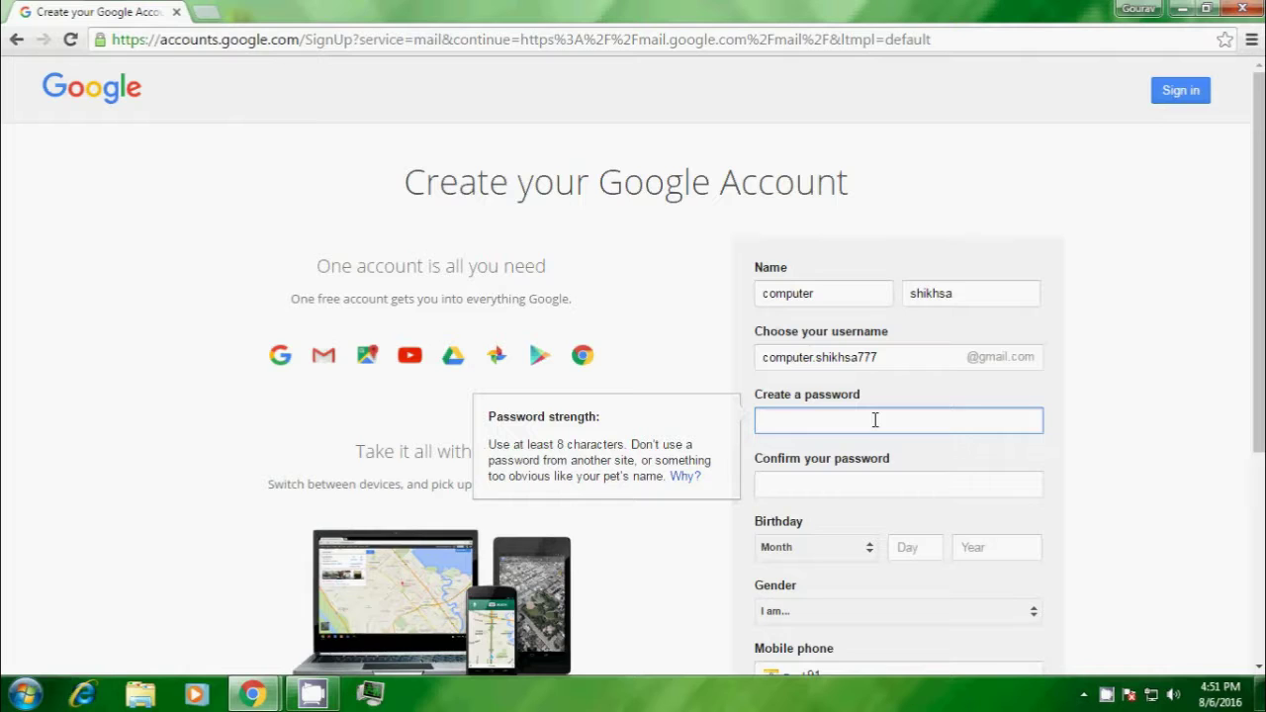
{"action": "type", "text": "•••••••"}
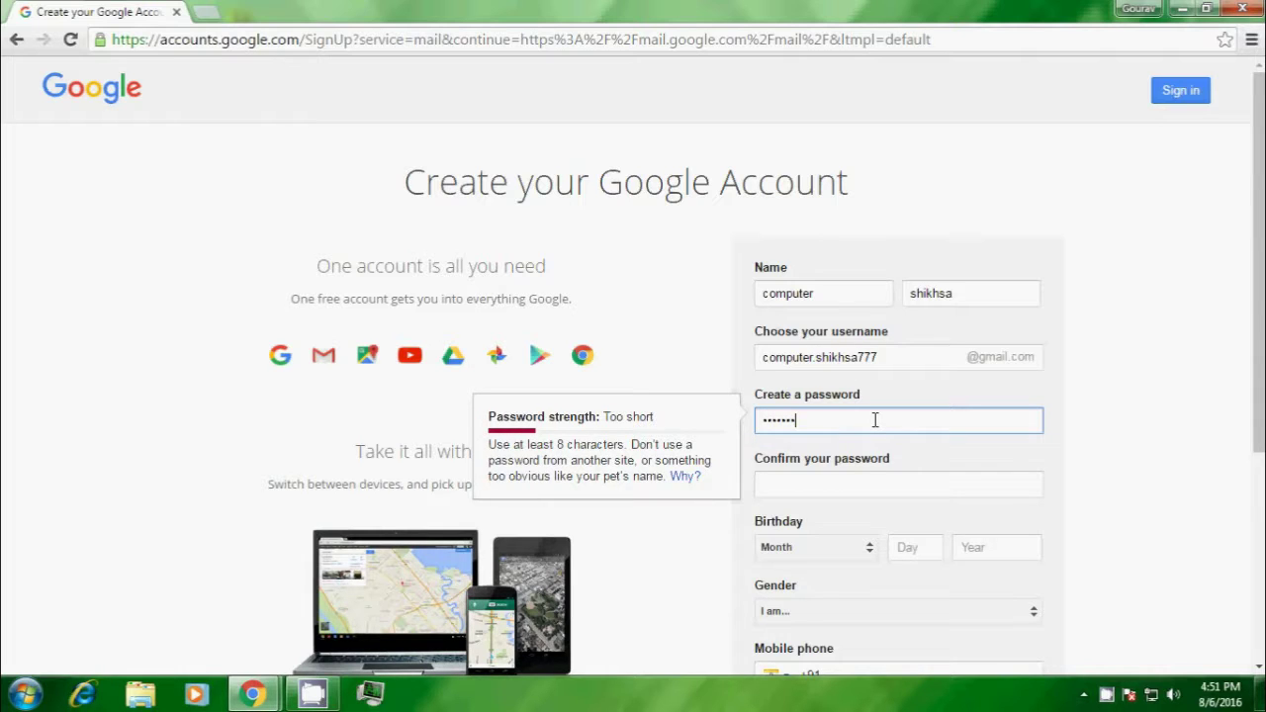
{"action": "type", "text": "•"}
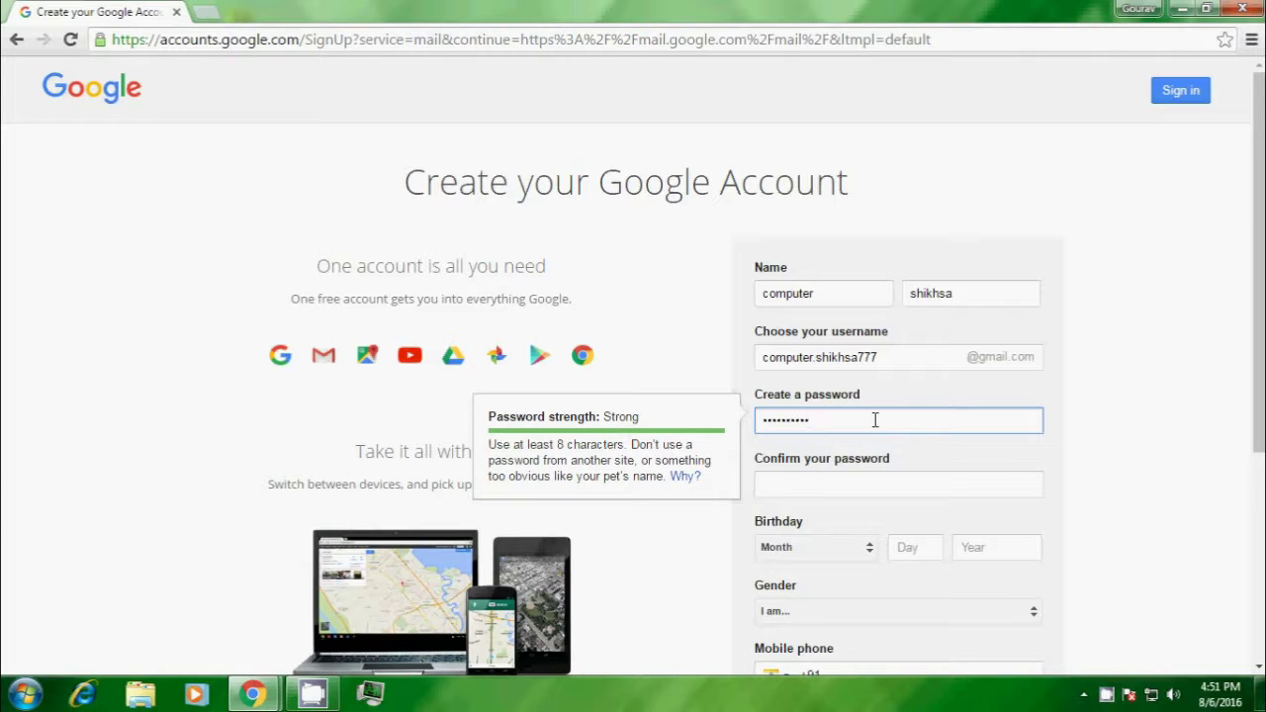
{"action": "left_click", "coordinate": [879, 476]}
{"action": "type", "text": "•"}
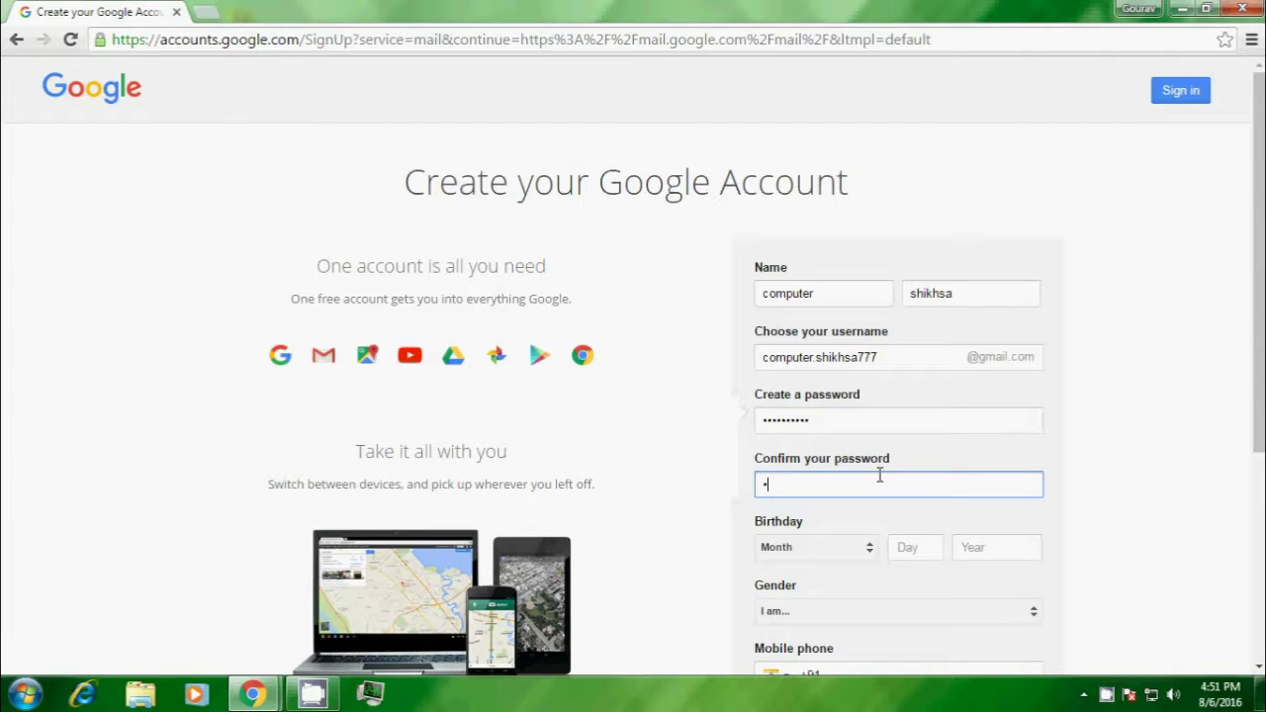
{"action": "type", "text": "••••••"}
{"action": "left_click", "coordinate": [870, 554]}
{"action": "left_click", "coordinate": [870, 554]}
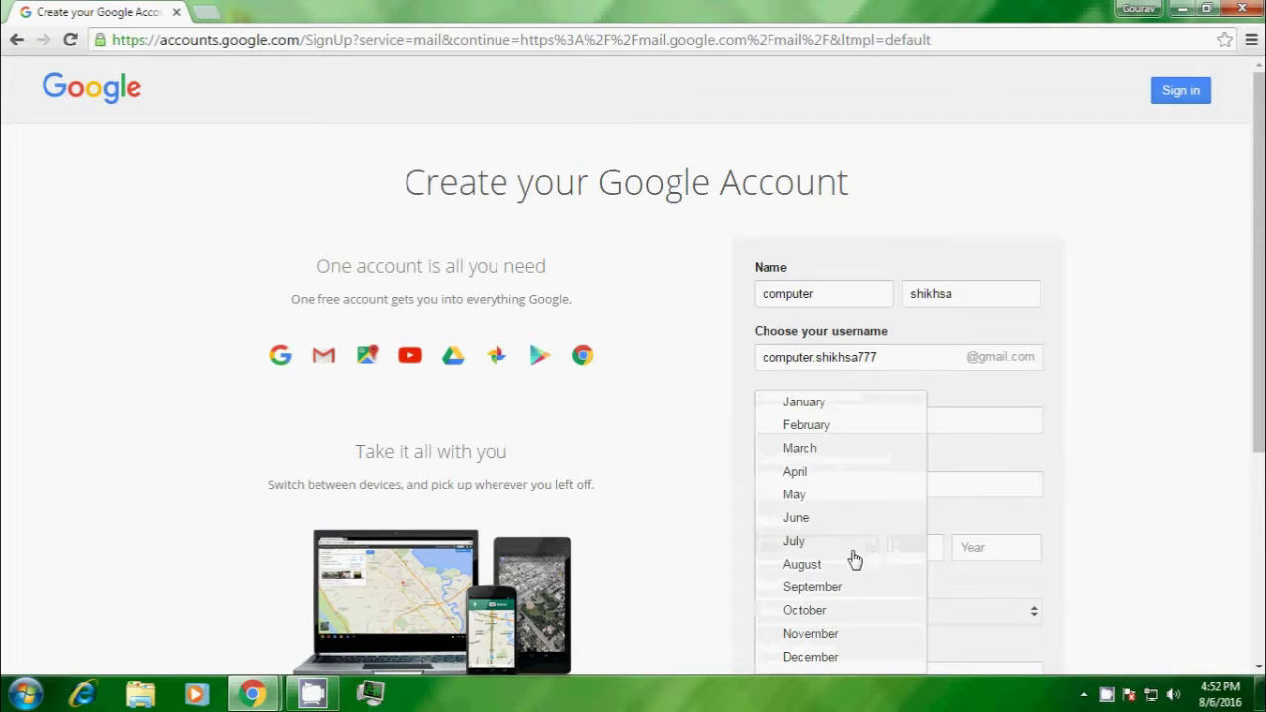
{"action": "scroll", "coordinate": [803, 418], "scroll_direction": "down", "scroll_amount": 2}
{"action": "left_click", "coordinate": [804, 388]}
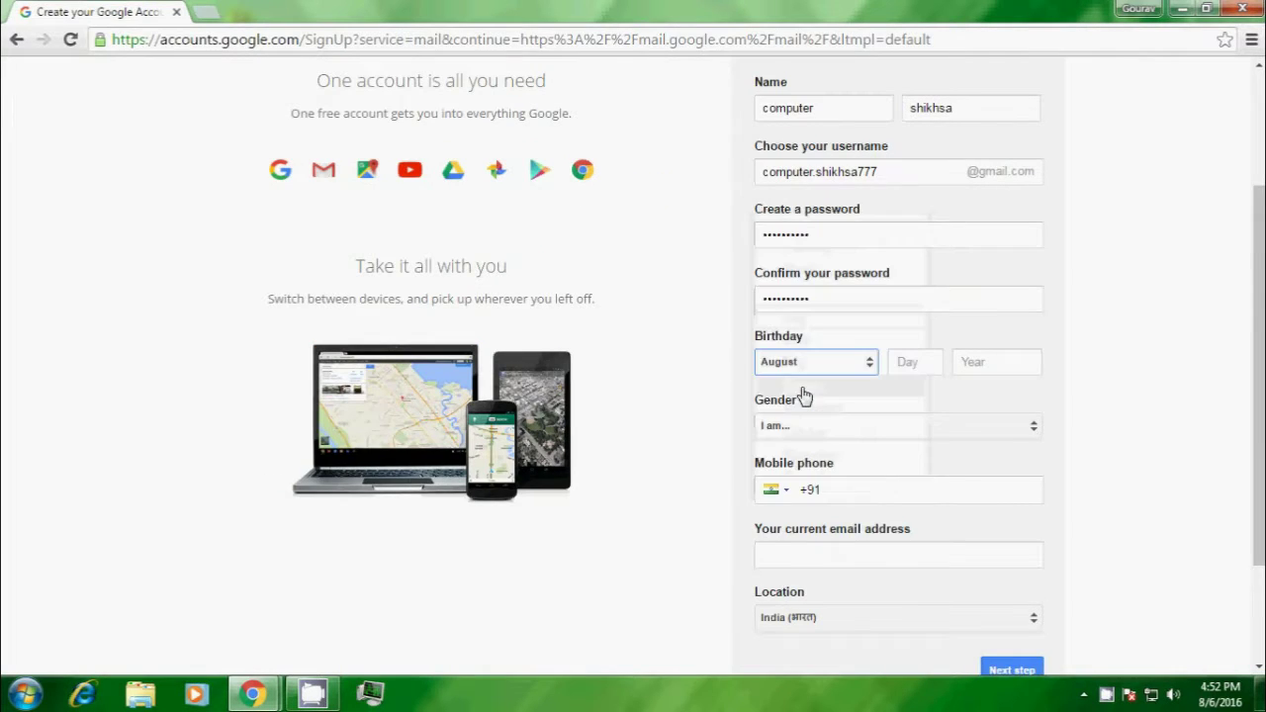
{"action": "left_click", "coordinate": [907, 365]}
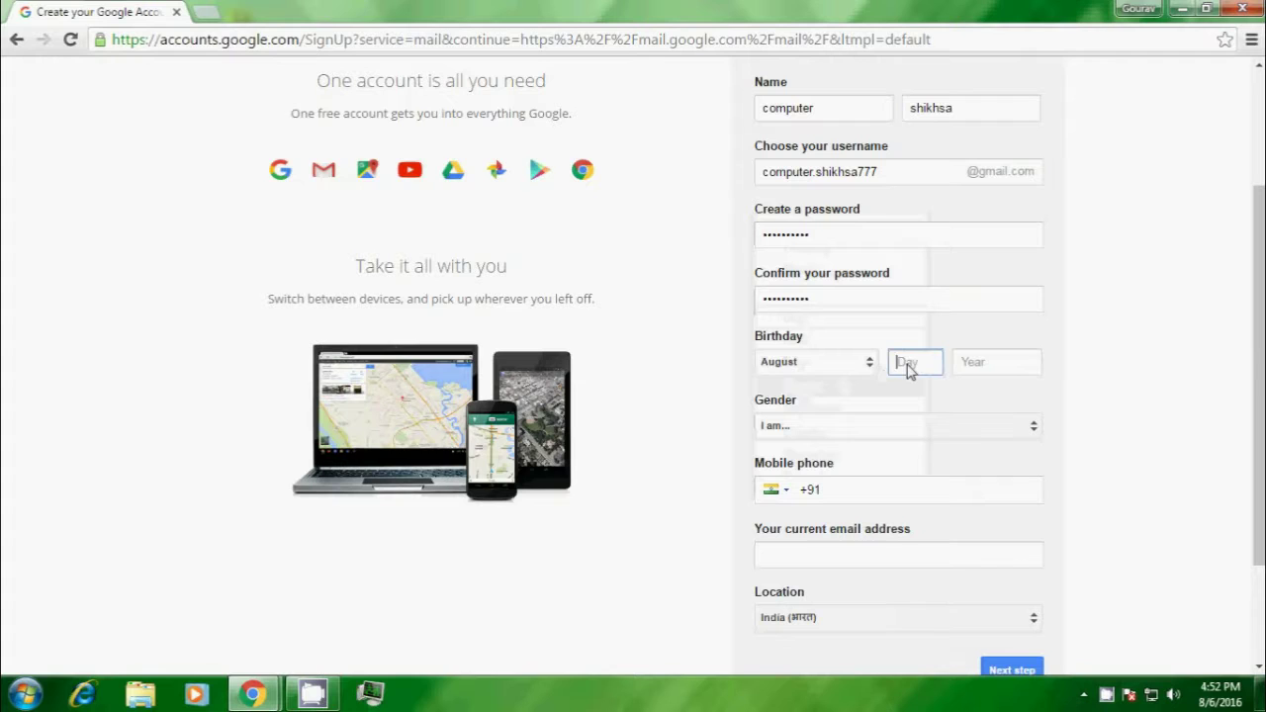
{"action": "type", "text": "15"}
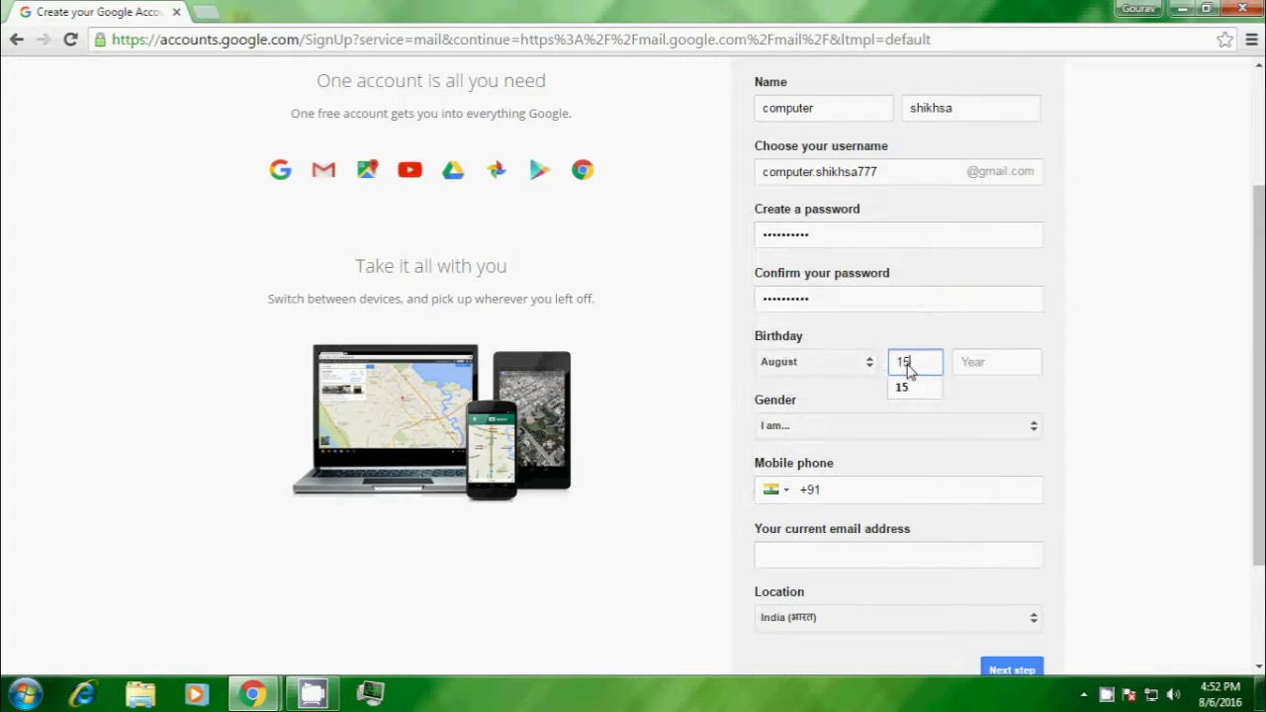
{"action": "left_click", "coordinate": [989, 364]}
{"action": "type", "text": "199"}
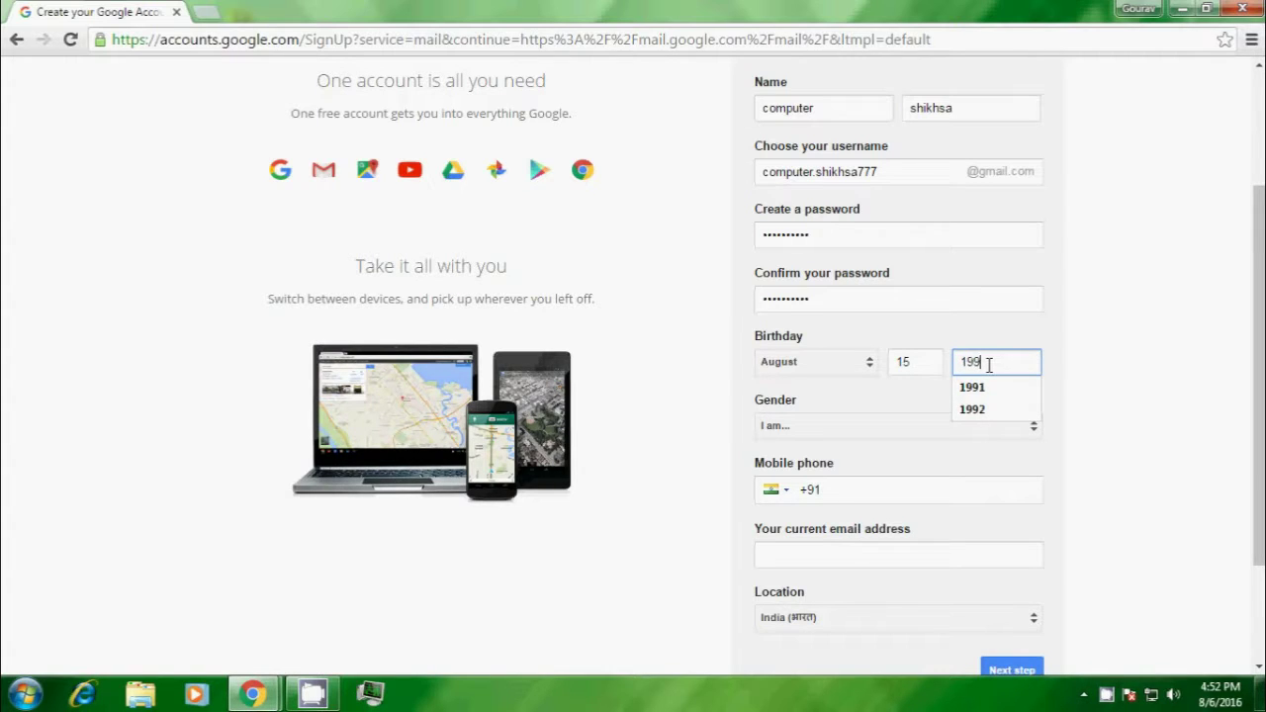
{"action": "type", "text": "3"}
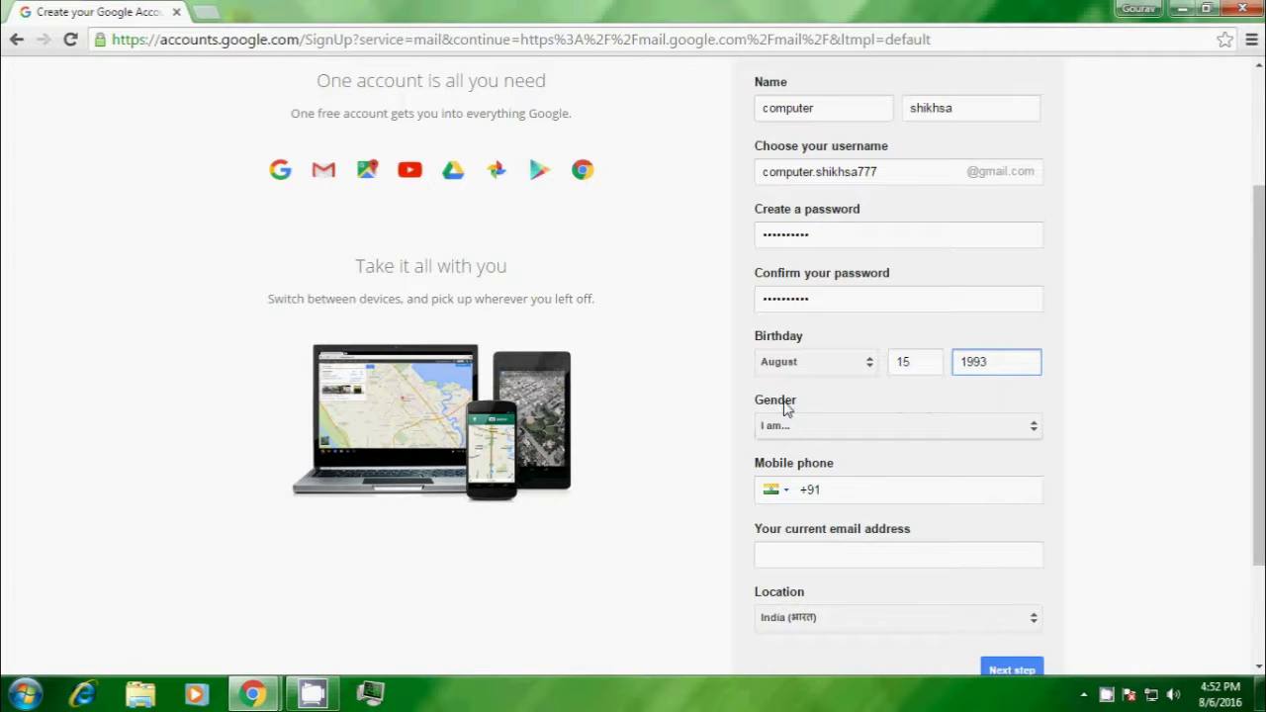
Choose Male as gender, enter the mobile phone number, and keep India as location.
{"action": "left_click", "coordinate": [1034, 431]}
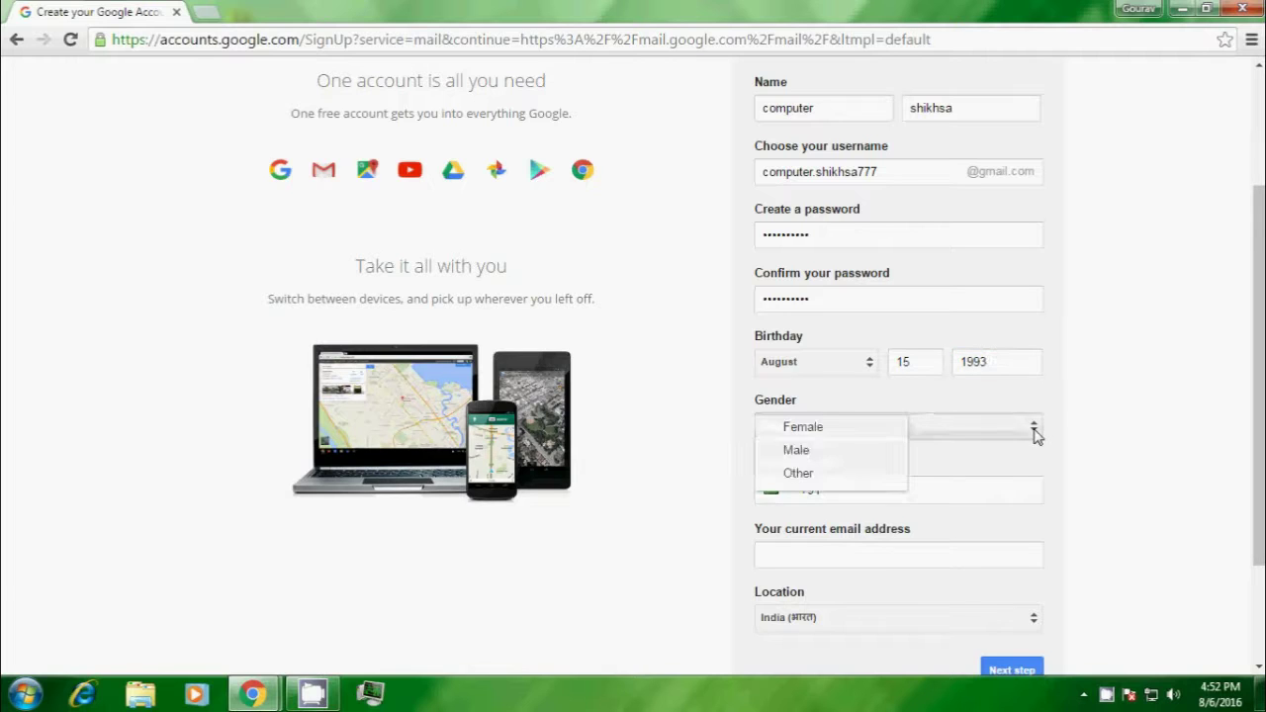
{"action": "left_click", "coordinate": [797, 451]}
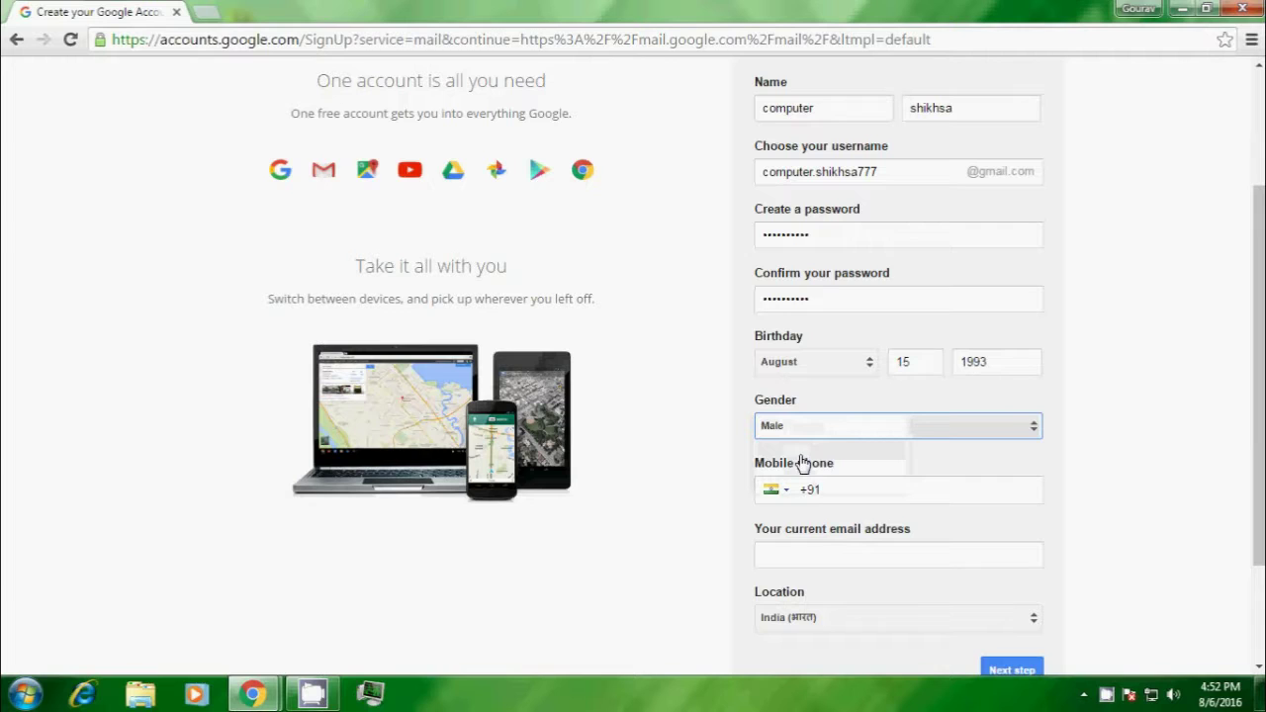
{"action": "left_click", "coordinate": [815, 485]}
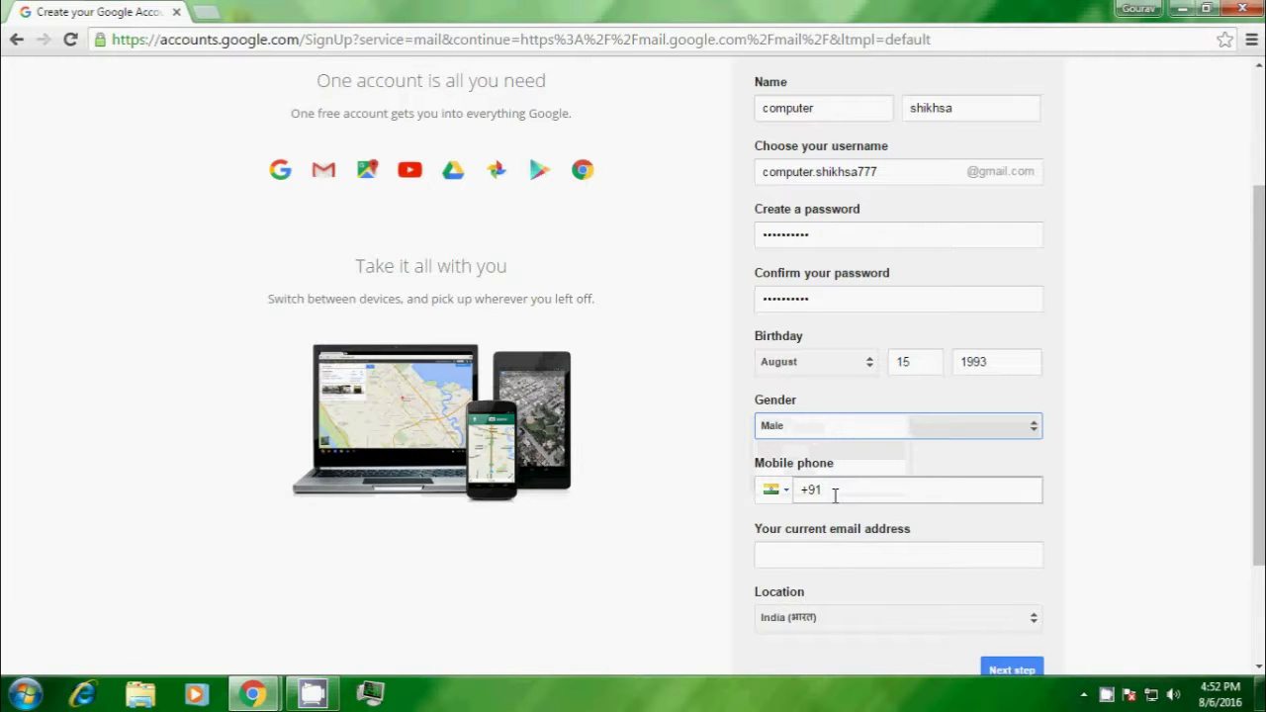
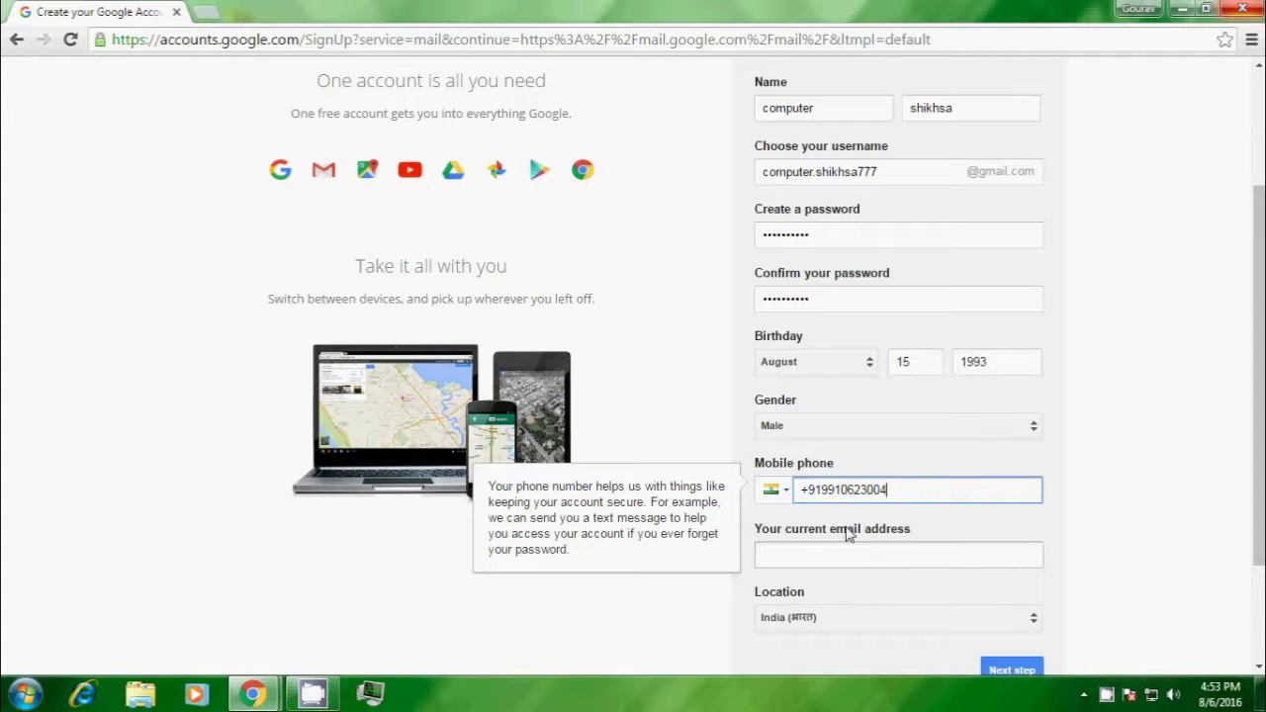
{"action": "scroll", "coordinate": [989, 495], "scroll_direction": "down", "scroll_amount": 2}
{"action": "left_click", "coordinate": [1033, 466]}
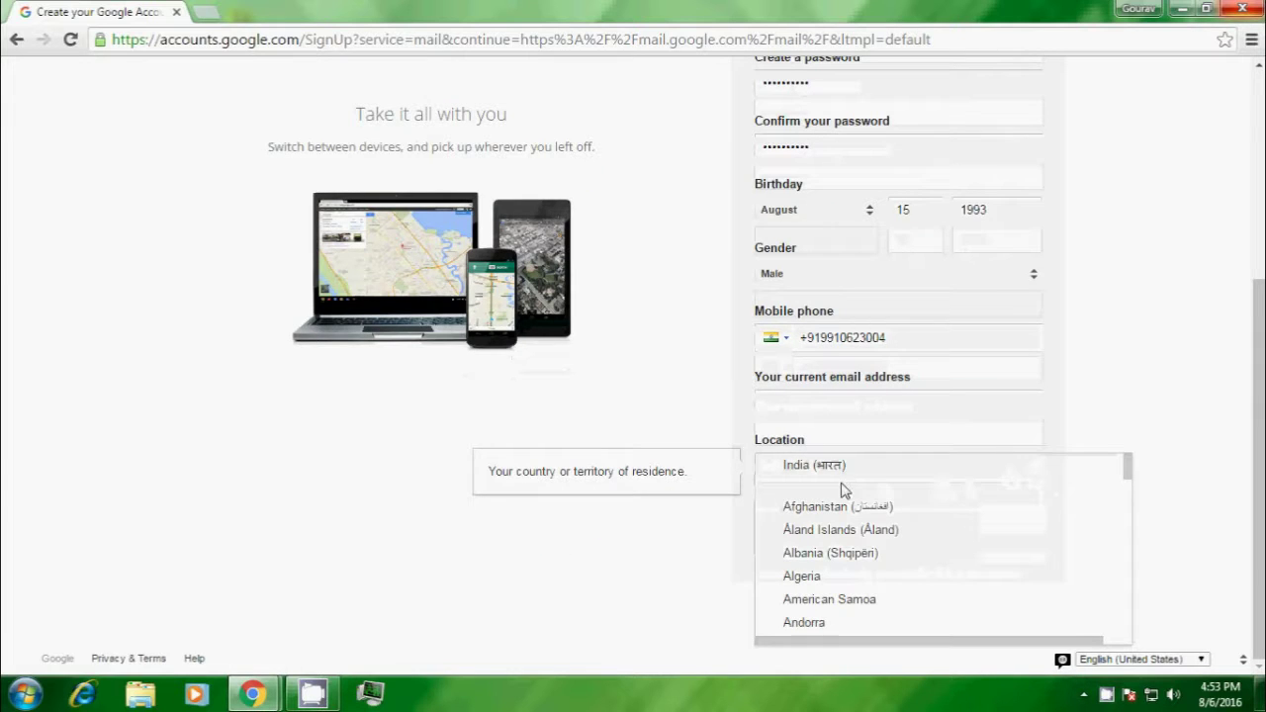
{"action": "scroll", "coordinate": [1114, 511], "scroll_direction": "down", "scroll_amount": 10}
{"action": "scroll", "coordinate": [1116, 504], "scroll_direction": "up", "scroll_amount": 4}
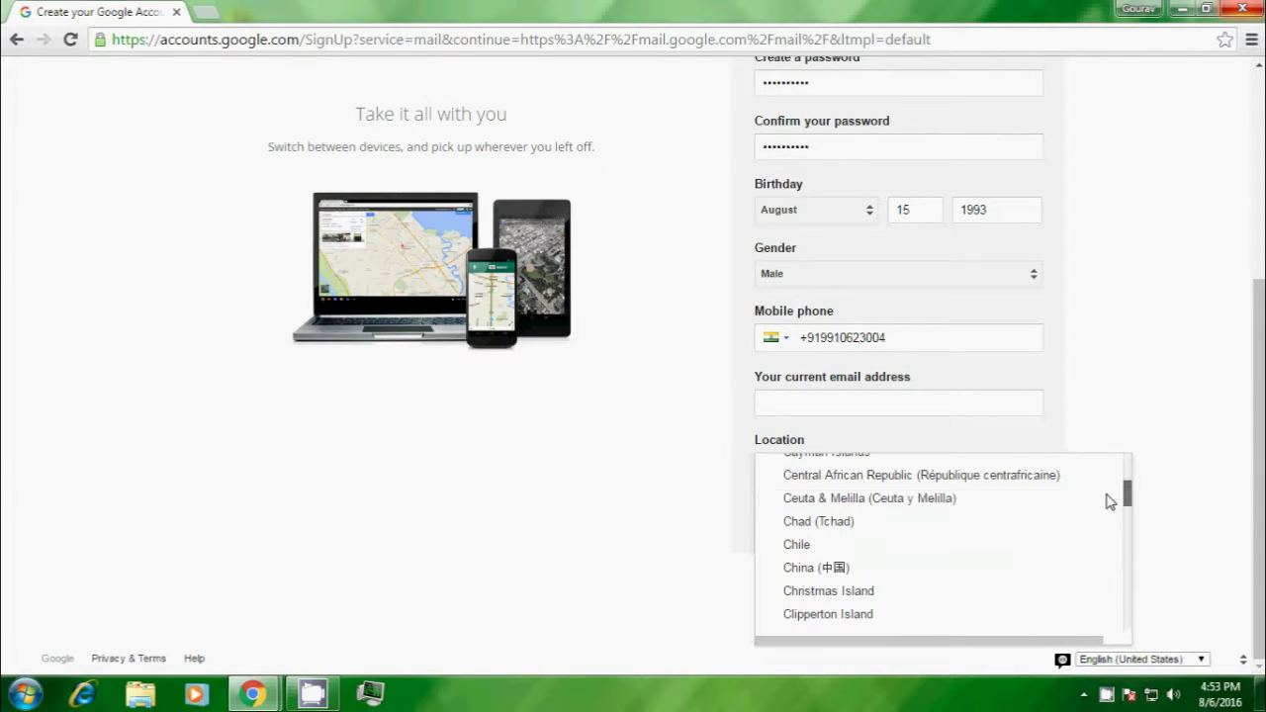
{"action": "left_click", "coordinate": [1166, 439]}
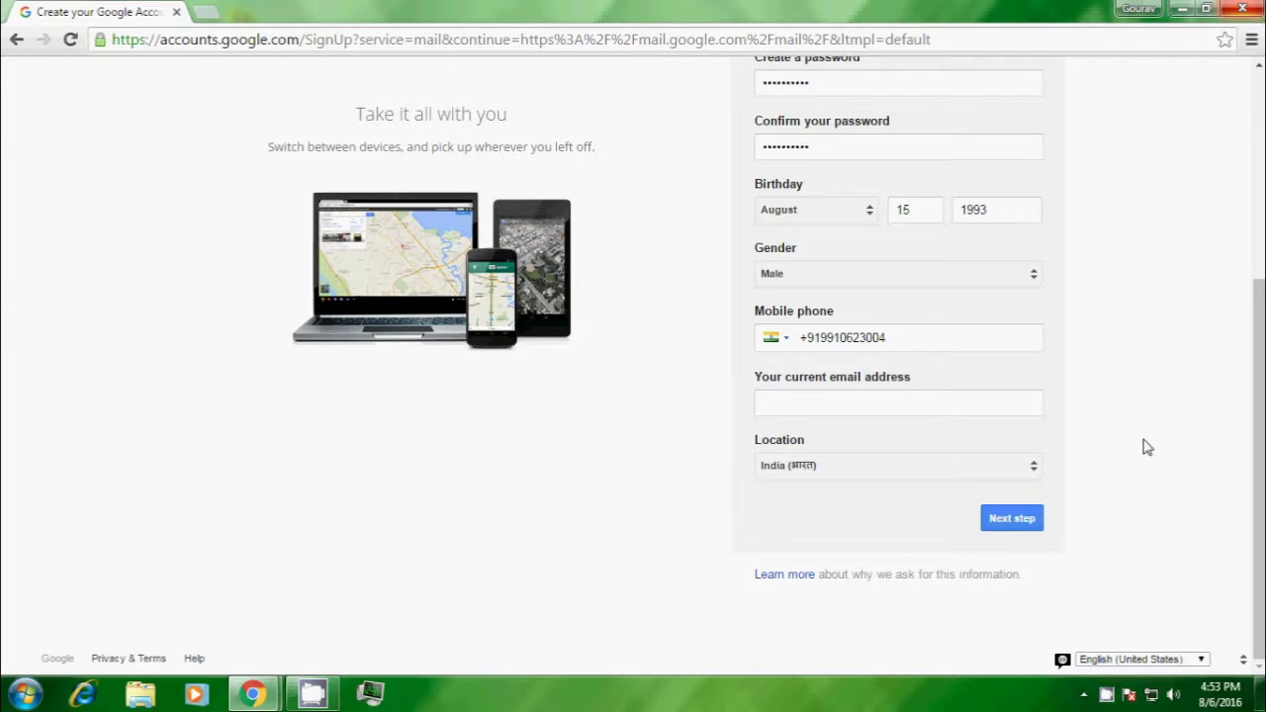
Submit the sign-up details and agree to the Privacy and Terms after scrolling through them.
{"action": "left_click", "coordinate": [992, 531]}
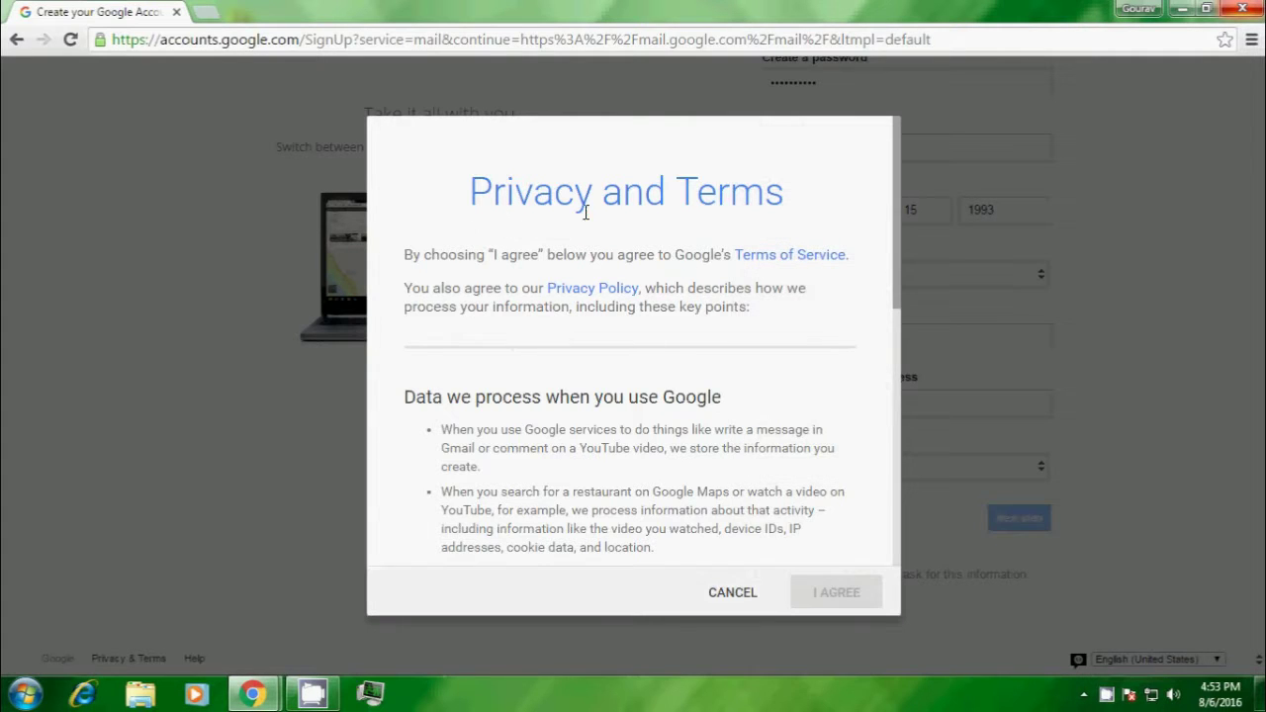
{"action": "left_click_drag", "start_coordinate": [894, 295], "coordinate": [893, 565]}
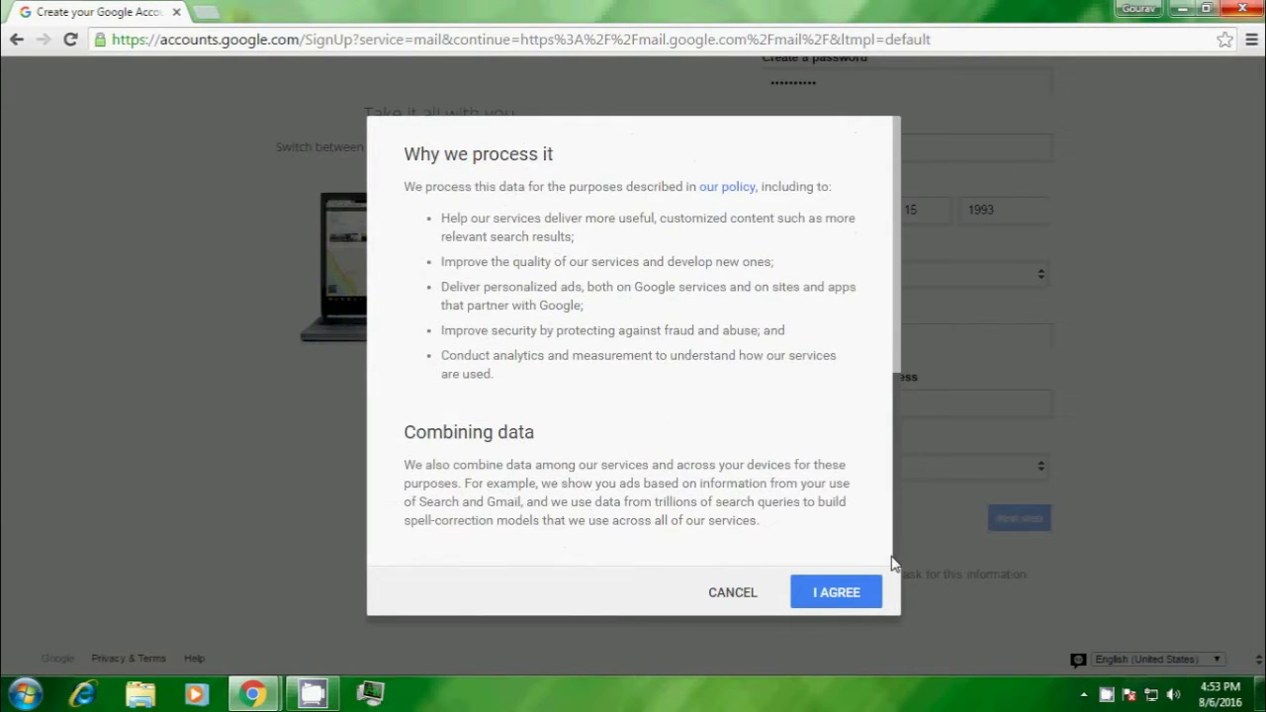
{"action": "left_click", "coordinate": [826, 603]}
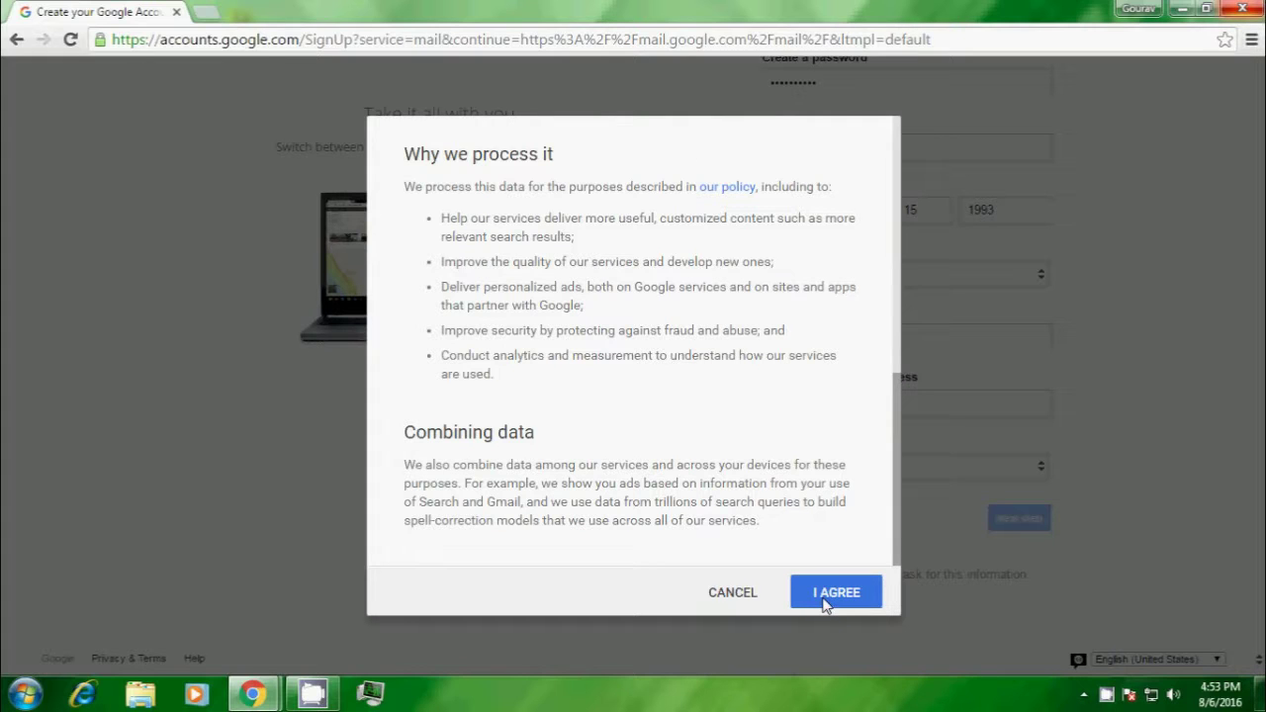
{"action": "left_click", "coordinate": [829, 596]}
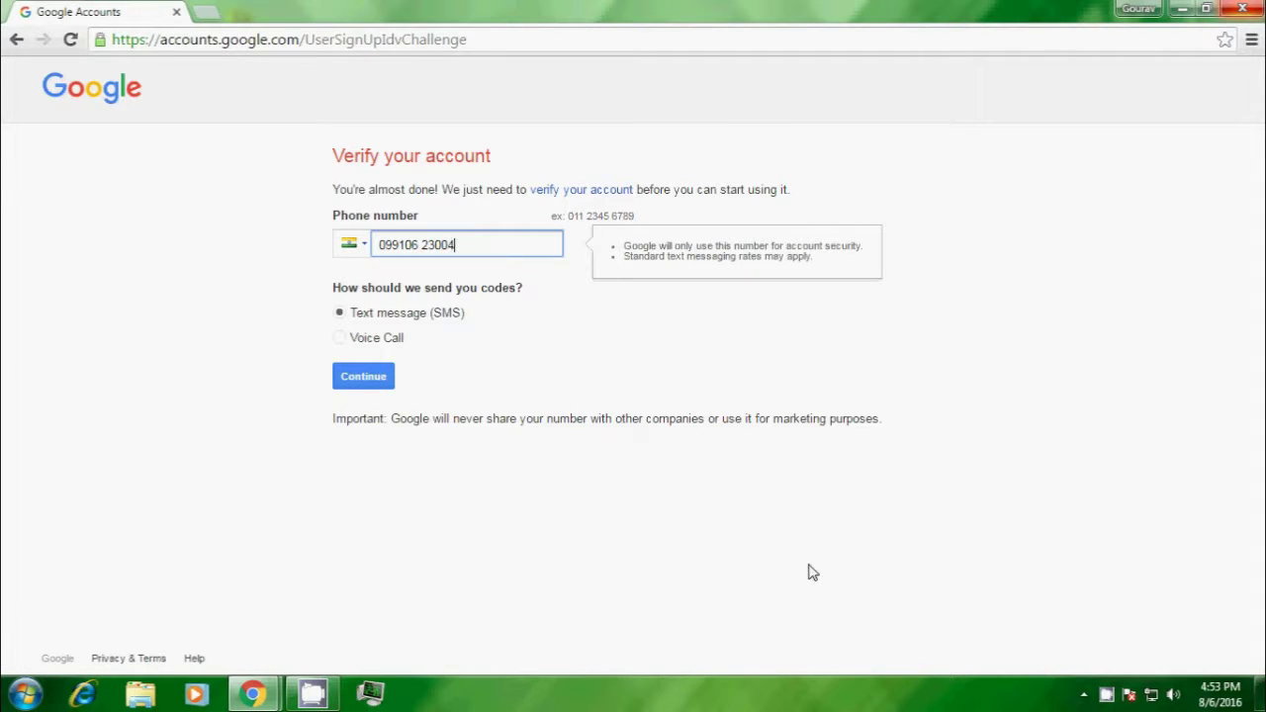
Keep the prefilled phone number for SMS verification and enter the texted code.
{"action": "left_click", "coordinate": [470, 254]}
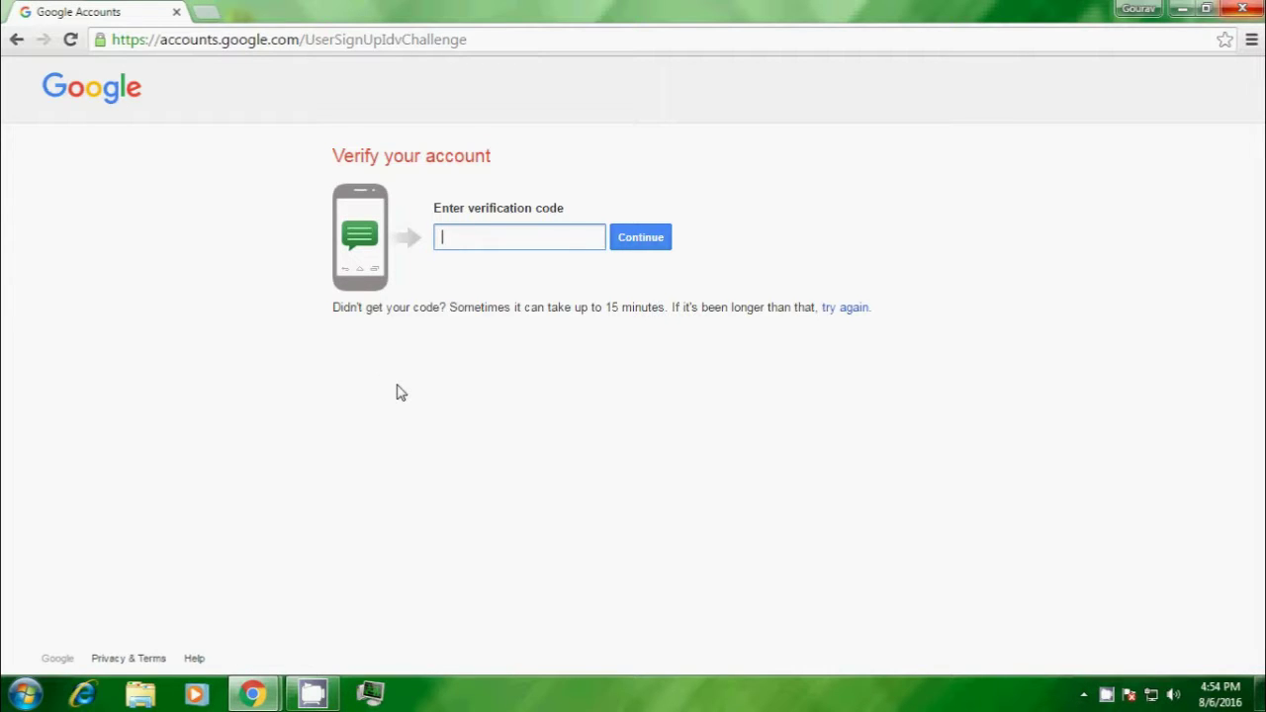
Submit the verification code and continue from the Welcome page to the Gmail inbox.
{"action": "left_click", "coordinate": [616, 246]}
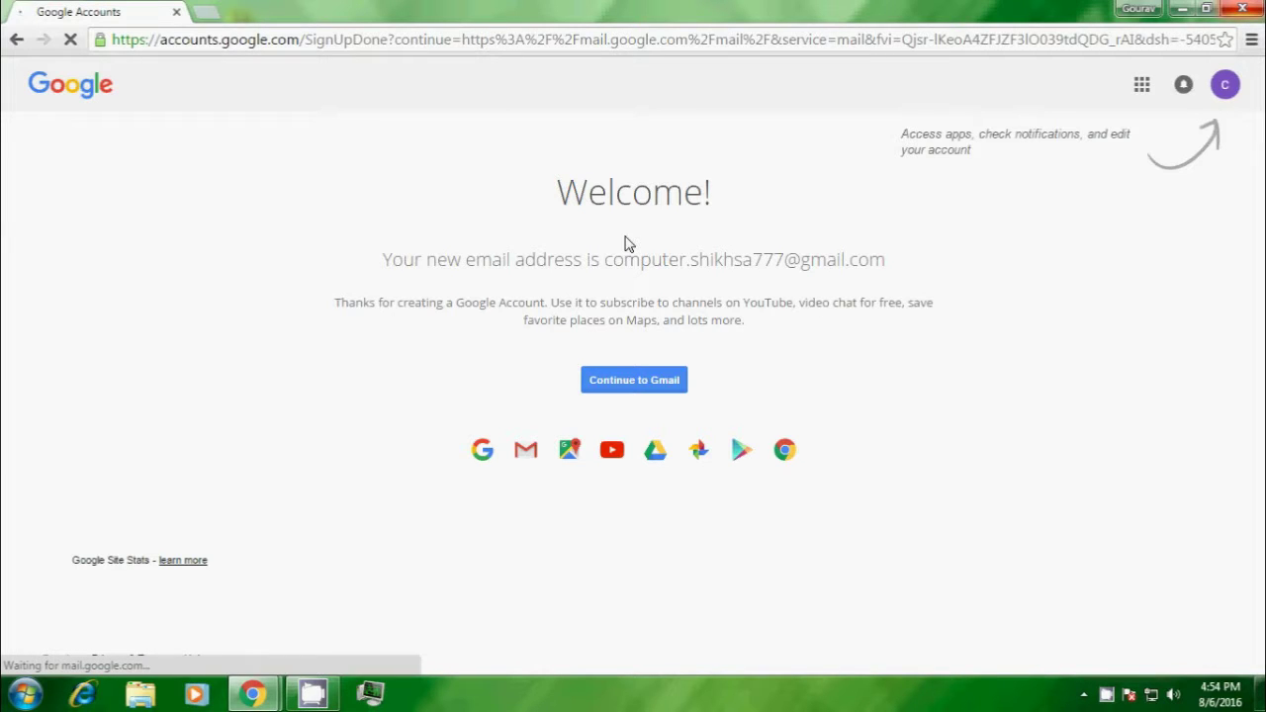
{"action": "left_click", "coordinate": [634, 383]}
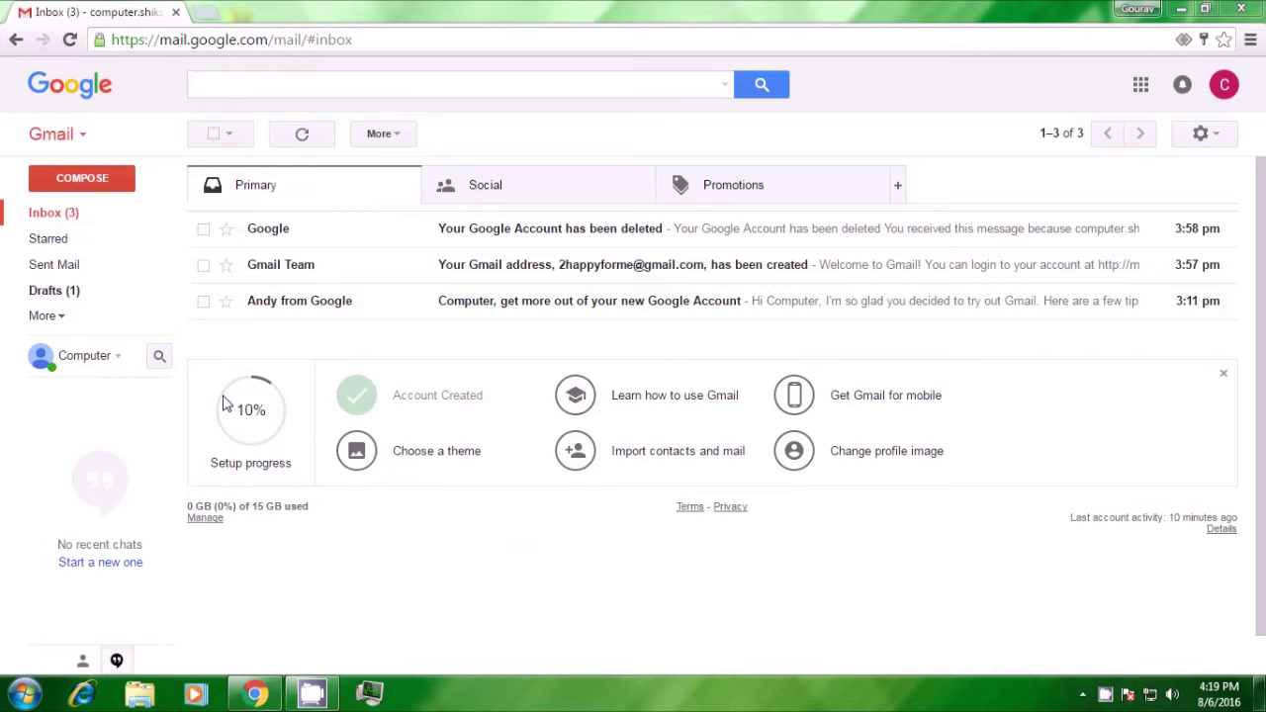
Start a new email to the recipient's address with the subject 'for testing'.
{"action": "left_click", "coordinate": [148, 212]}
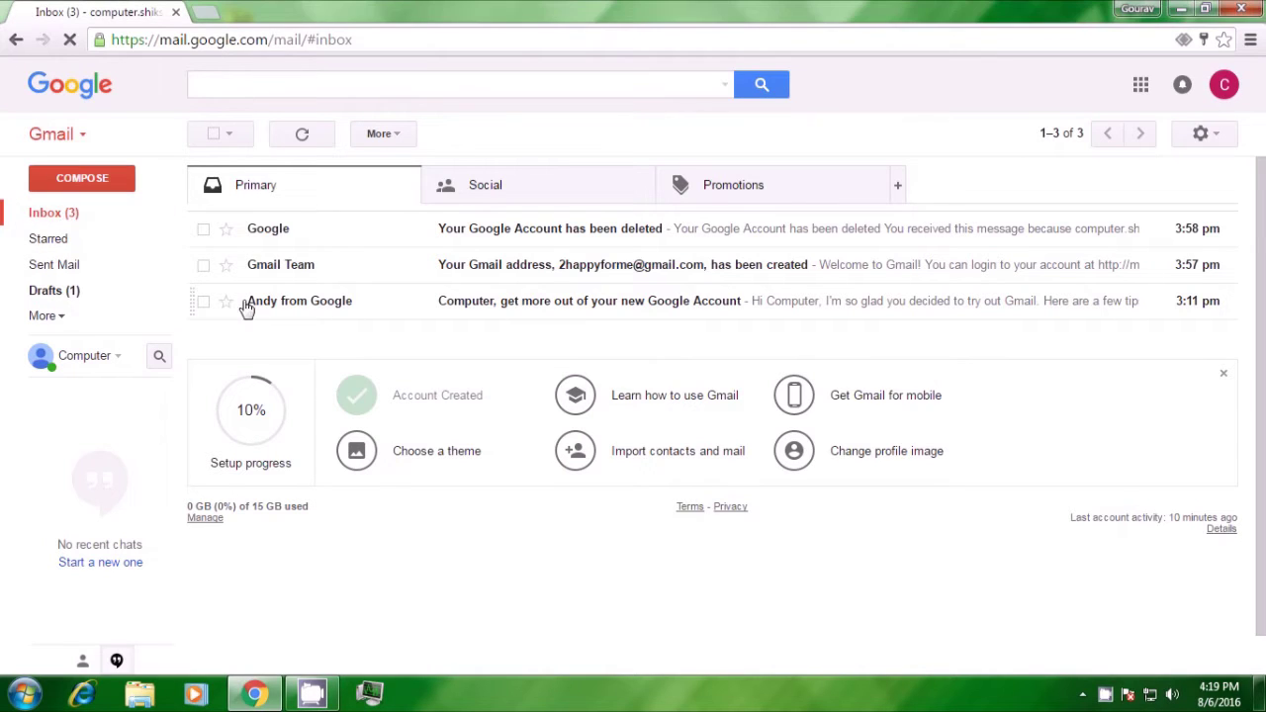
{"action": "left_click", "coordinate": [110, 188]}
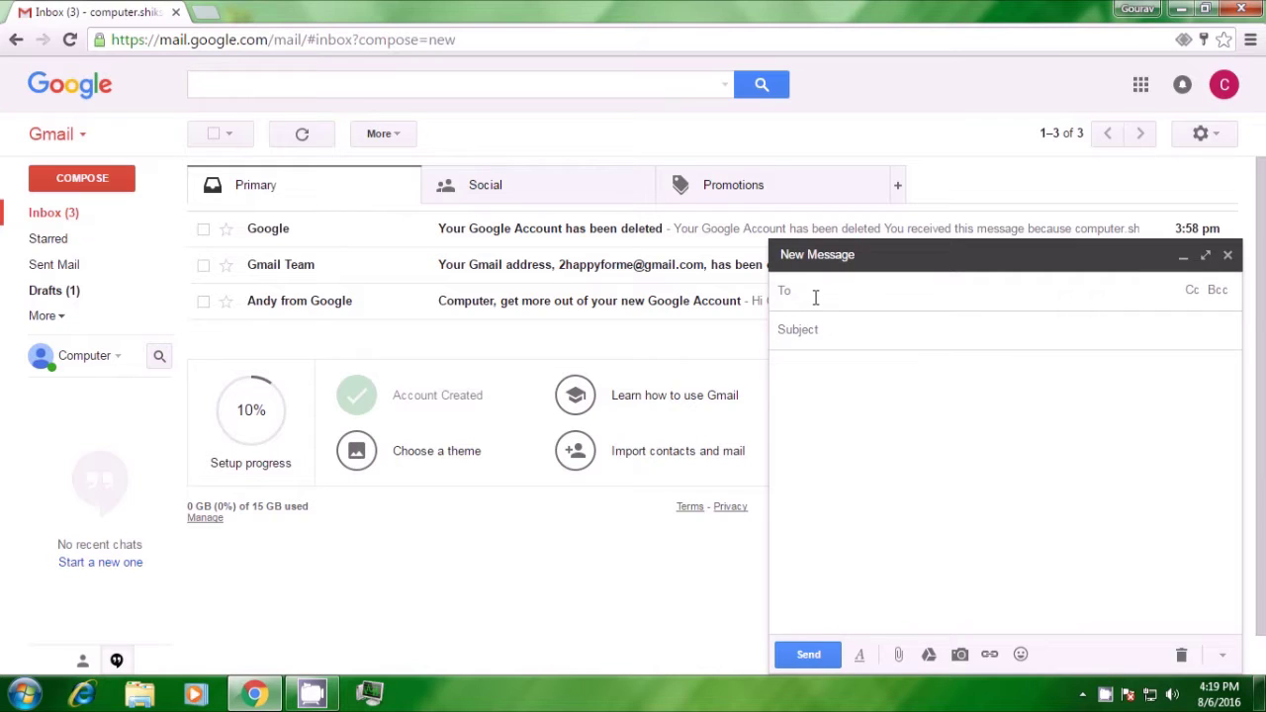
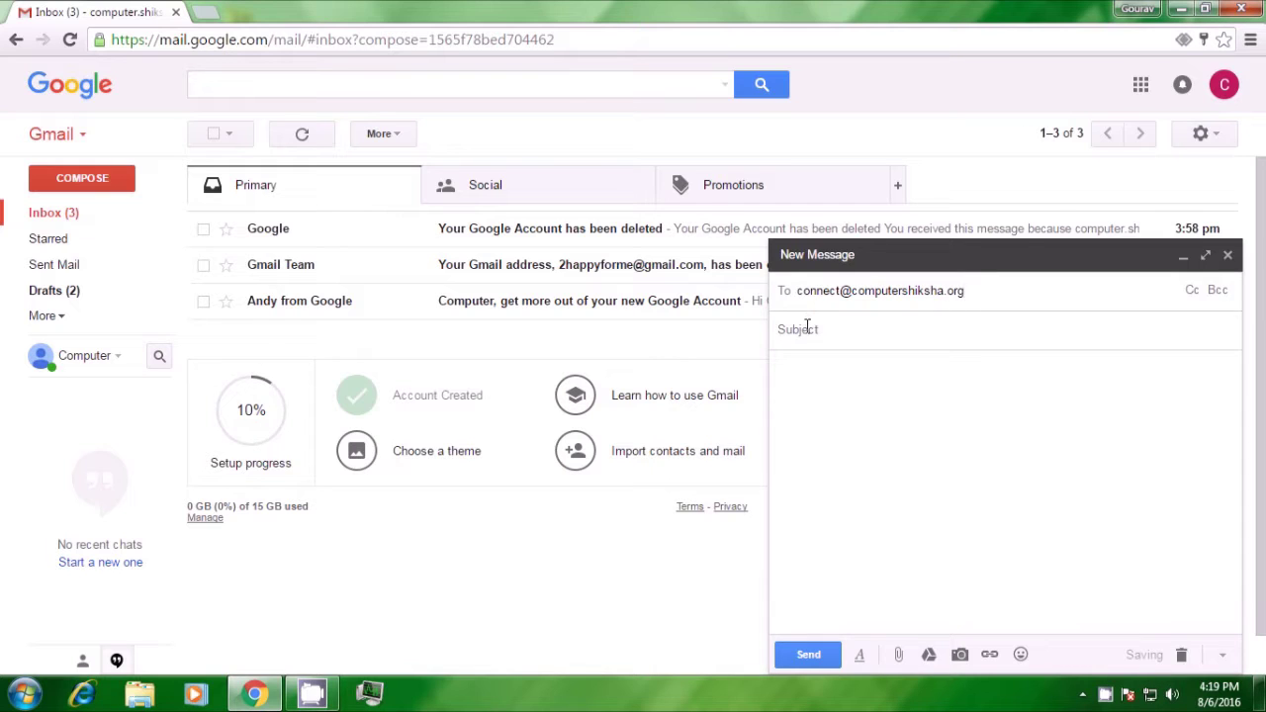
{"action": "left_click", "coordinate": [807, 329]}
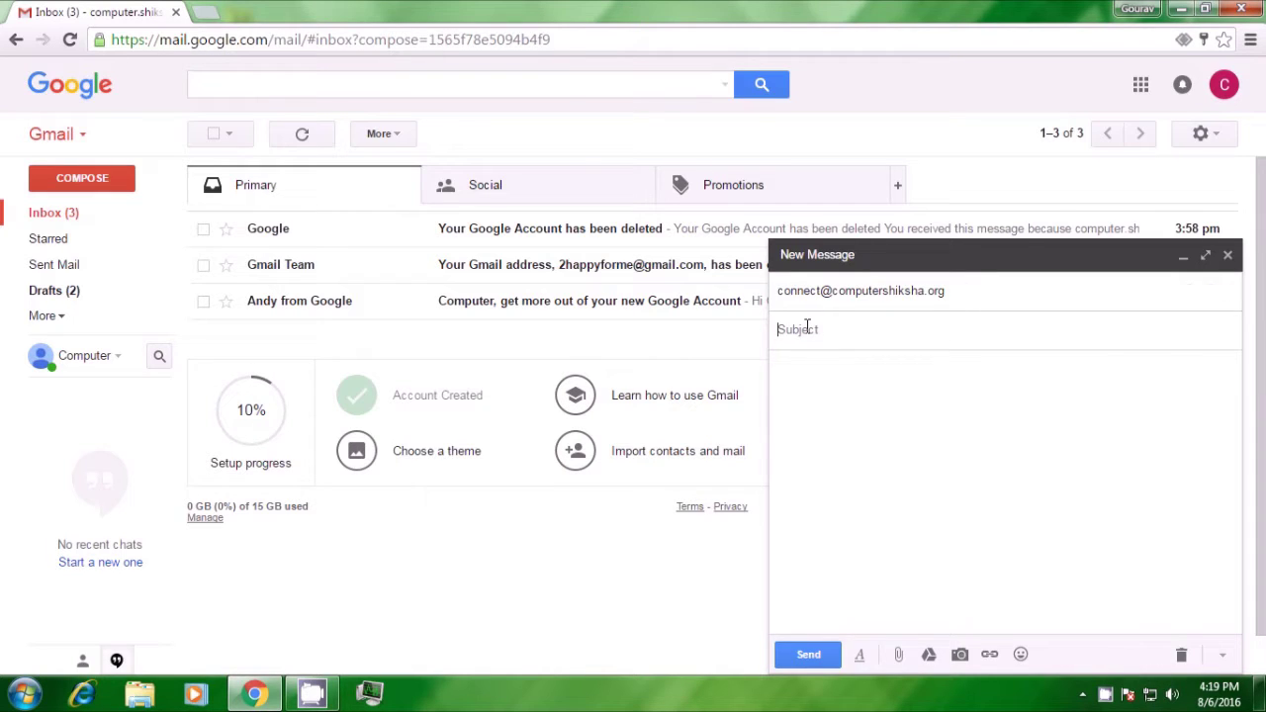
{"action": "type", "text": "f"}
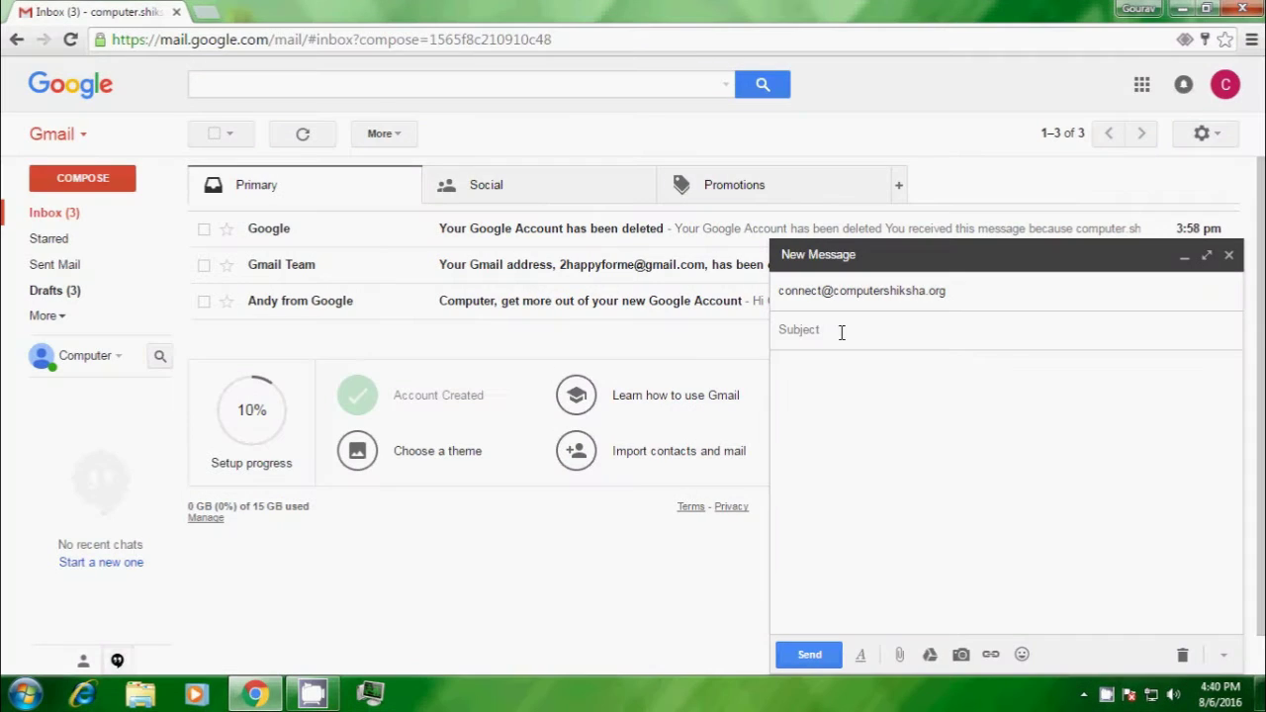
{"action": "type", "text": "for testing"}
Type 'Hello,' in the message body and select it.
{"action": "left_click", "coordinate": [851, 400]}
{"action": "type", "text": "H"}
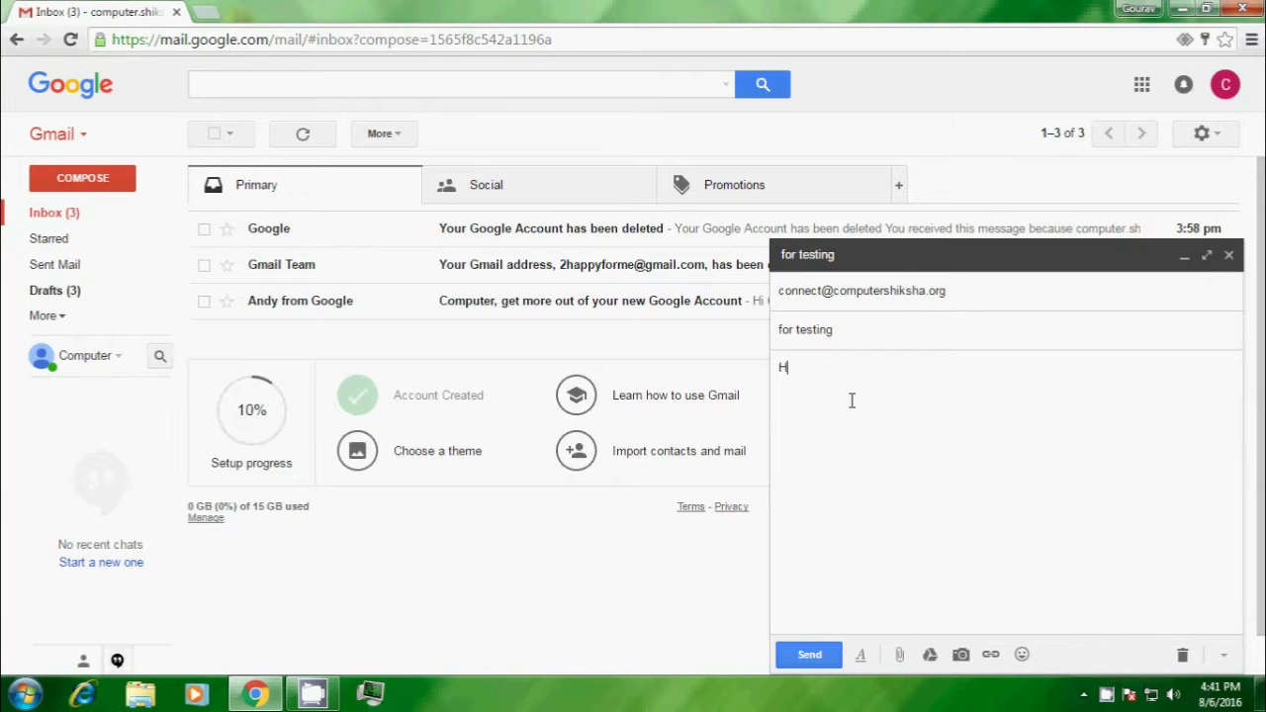
{"action": "type", "text": "ello,"}
{"action": "key", "text": "Return"}
{"action": "key", "text": "BackSpace"}
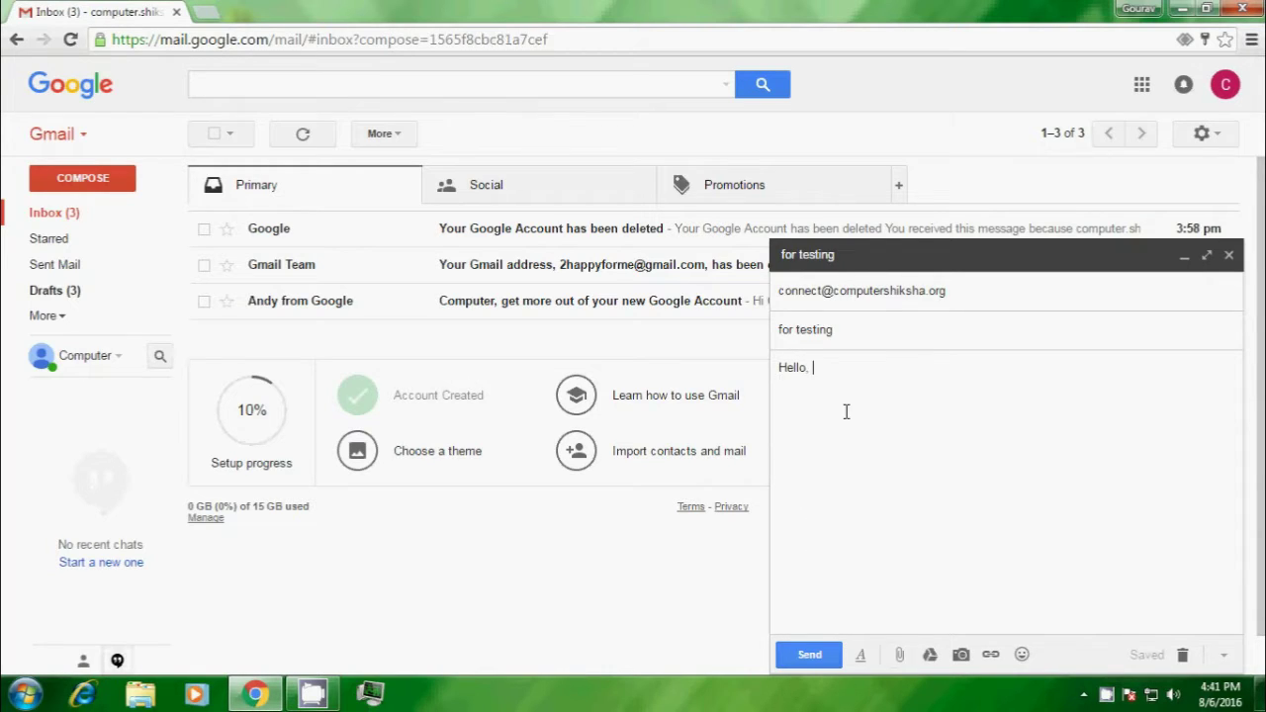
{"action": "left_click_drag", "start_coordinate": [827, 363], "coordinate": [778, 359]}
Show the formatting toolbar, browse the font and size lists, and reselect 'Hello,'.
{"action": "left_click", "coordinate": [865, 656]}
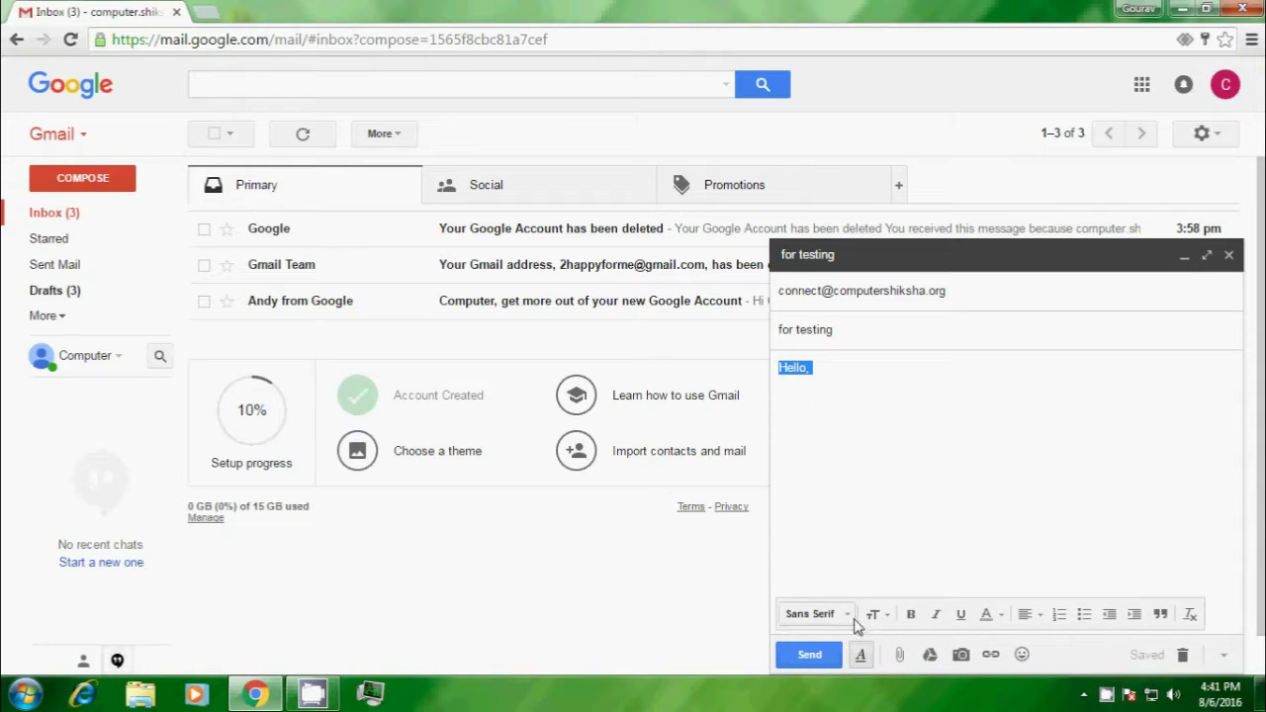
{"action": "left_click", "coordinate": [852, 617]}
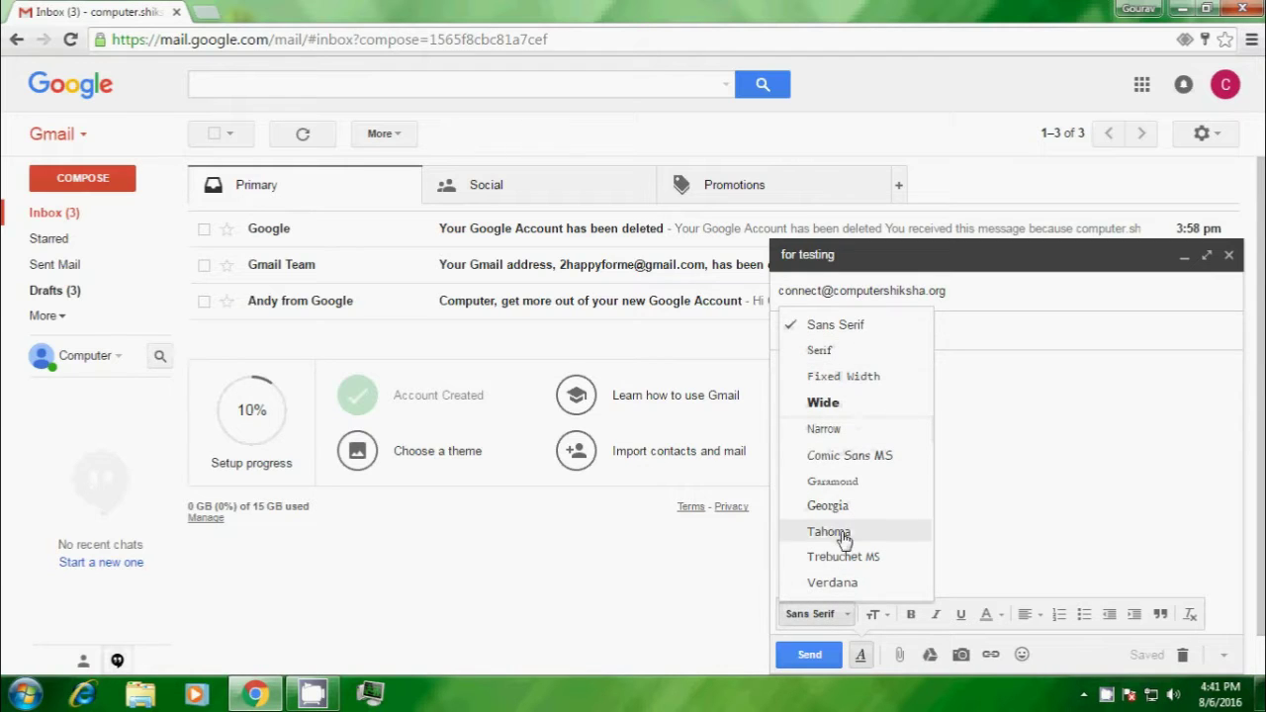
{"action": "left_click", "coordinate": [946, 525]}
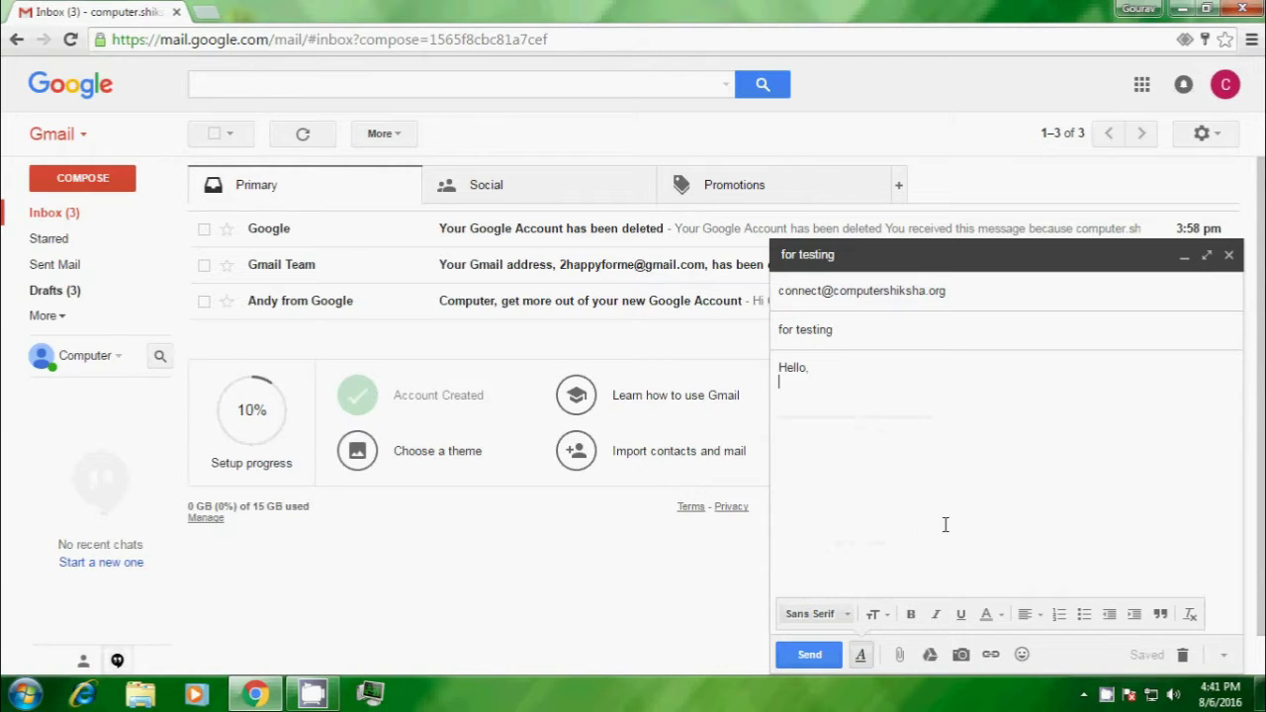
{"action": "left_click", "coordinate": [877, 615]}
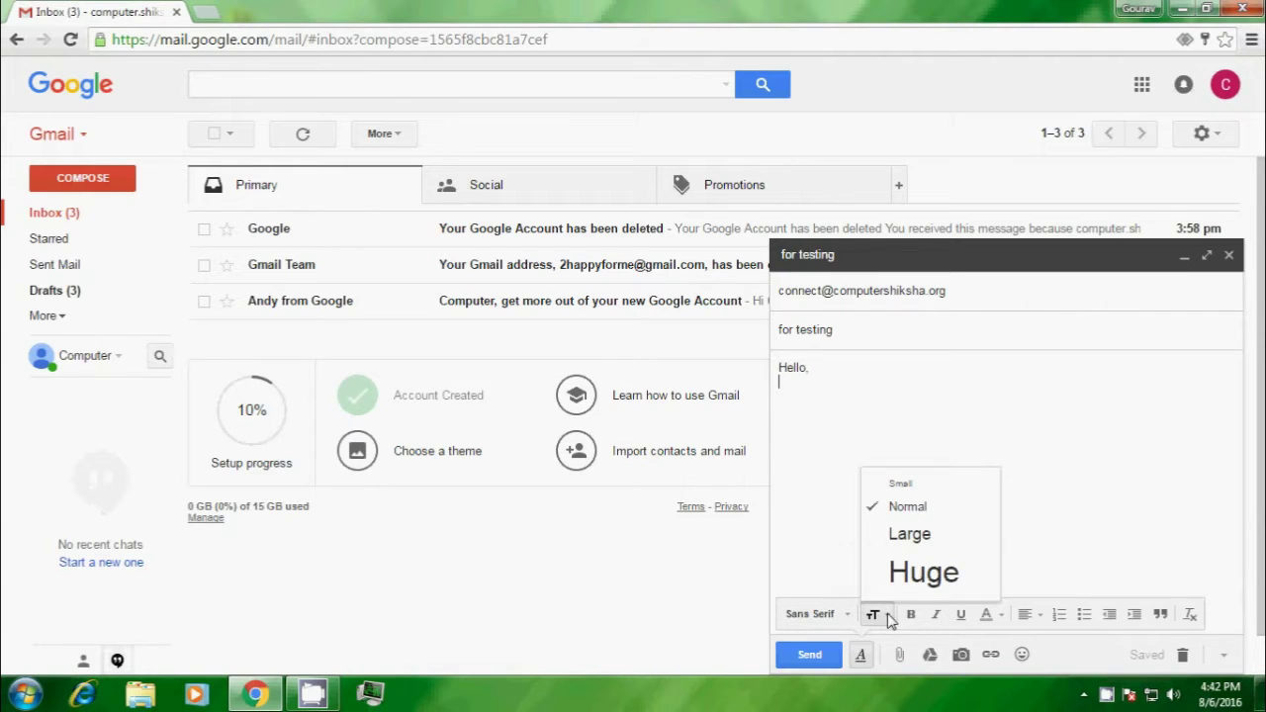
{"action": "left_click", "coordinate": [898, 535]}
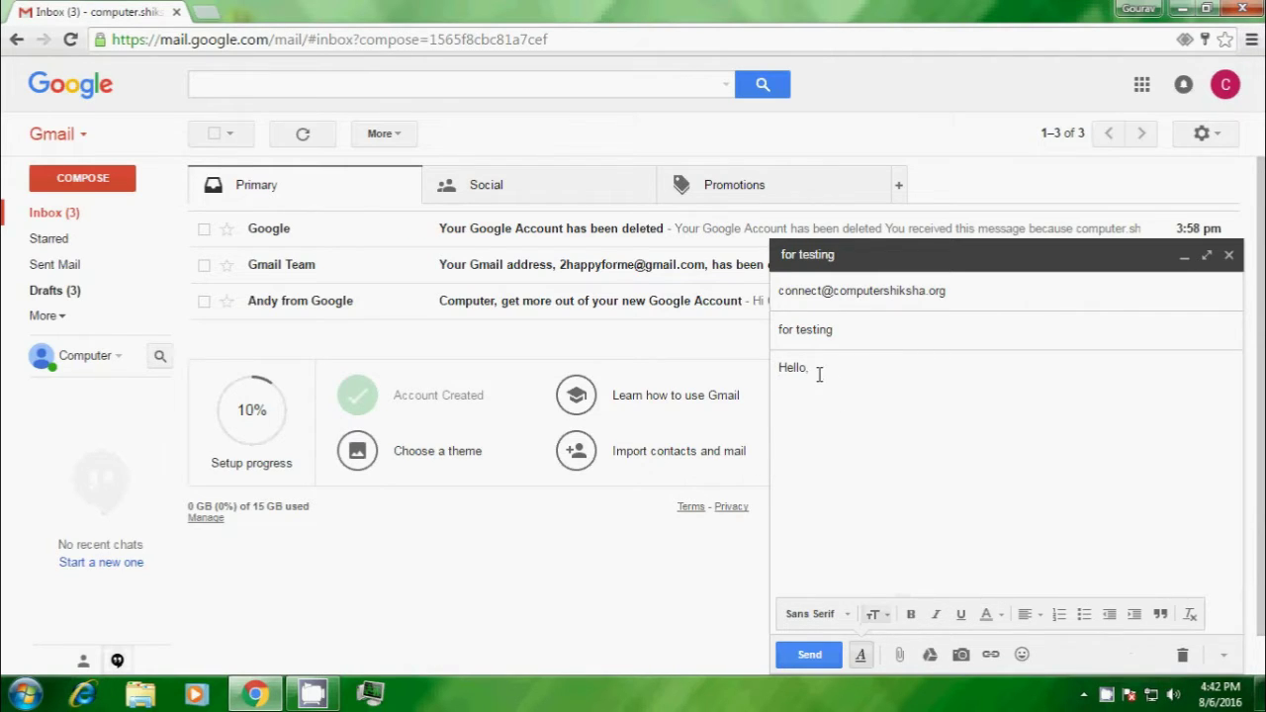
{"action": "left_click_drag", "start_coordinate": [819, 373], "coordinate": [778, 366]}
Format 'Hello,' as Comic Sans MS, Large, bold, italic, underlined and green.
{"action": "left_click", "coordinate": [849, 614]}
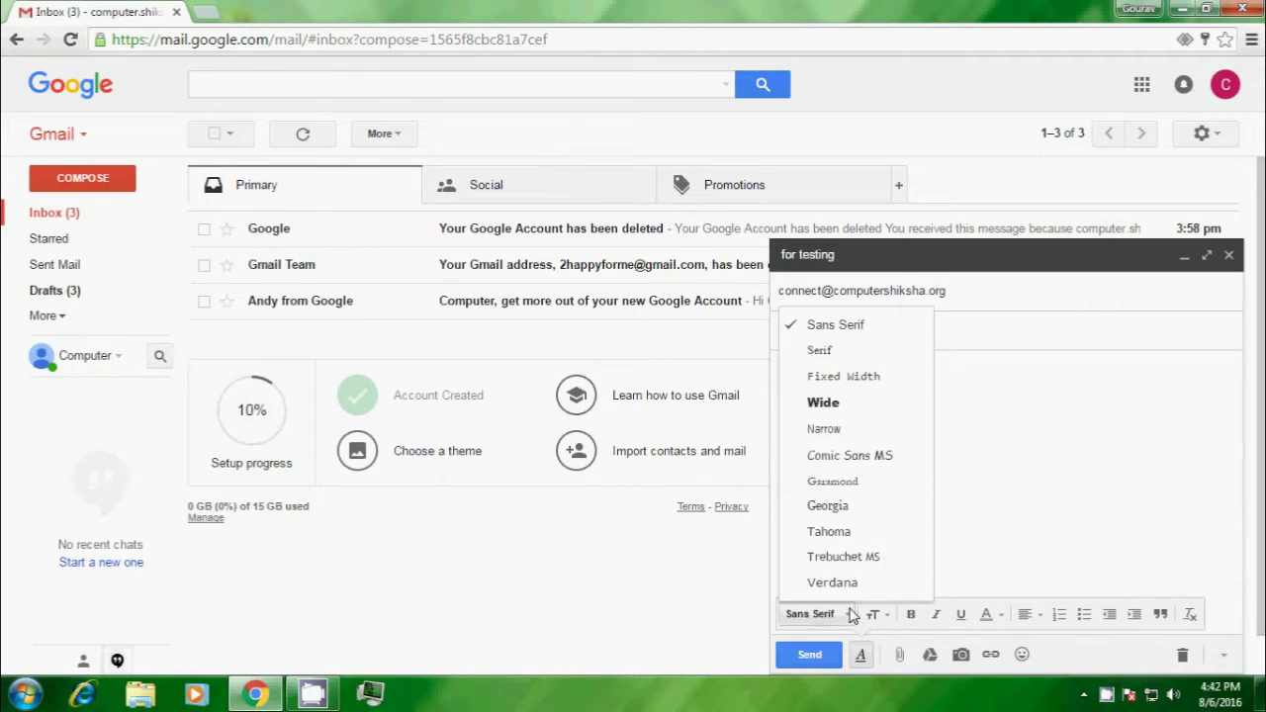
{"action": "left_click", "coordinate": [843, 455]}
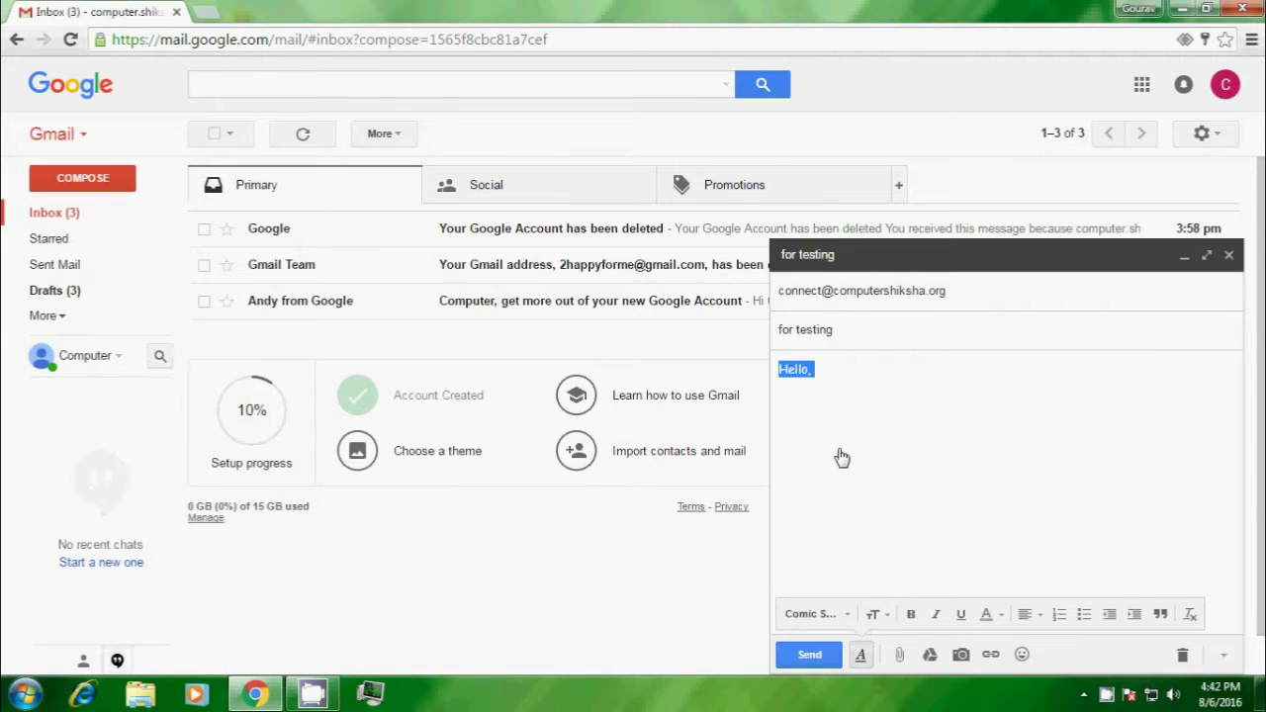
{"action": "left_click", "coordinate": [873, 615]}
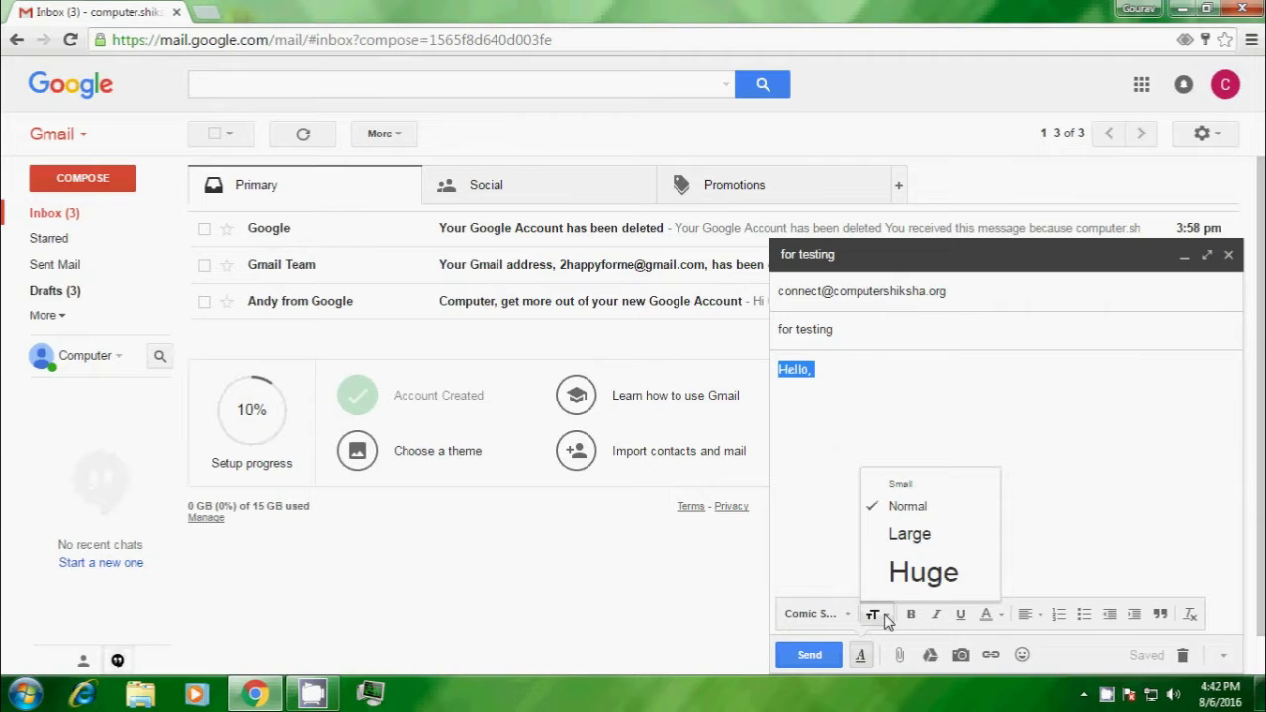
{"action": "left_click", "coordinate": [902, 535]}
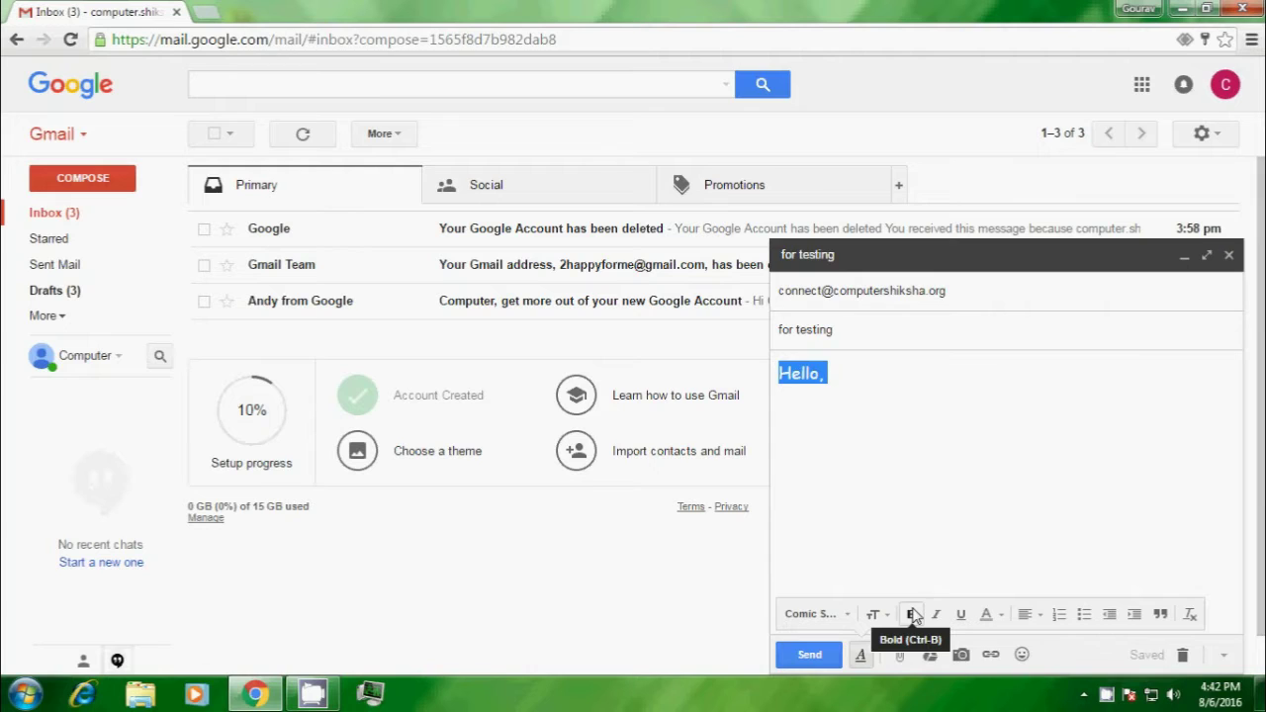
{"action": "left_click", "coordinate": [912, 616]}
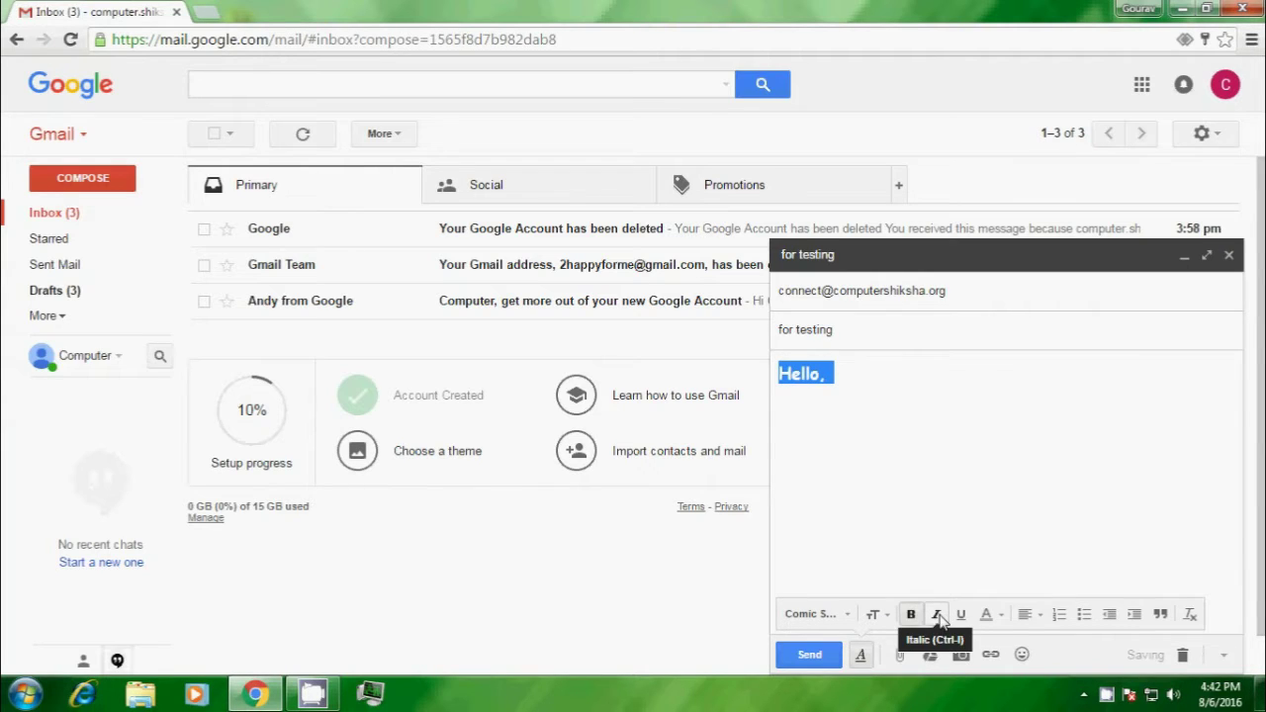
{"action": "left_click", "coordinate": [938, 615]}
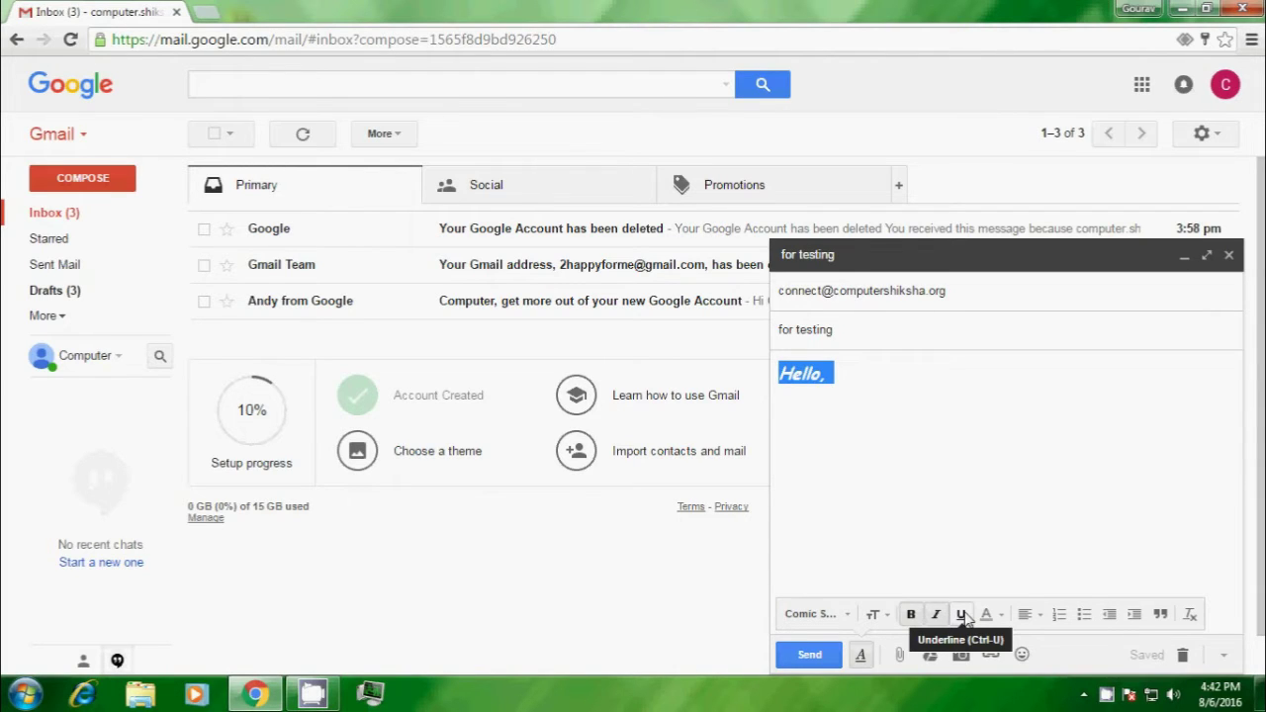
{"action": "left_click", "coordinate": [962, 616]}
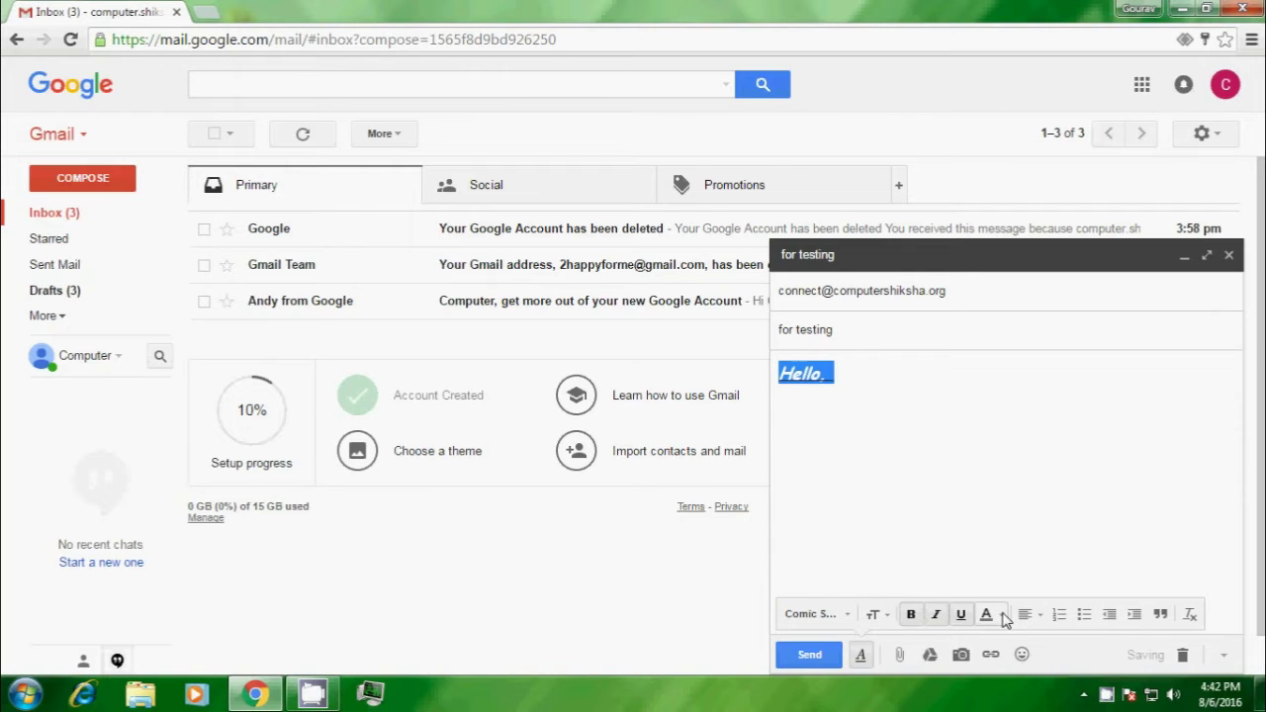
{"action": "left_click", "coordinate": [1002, 616]}
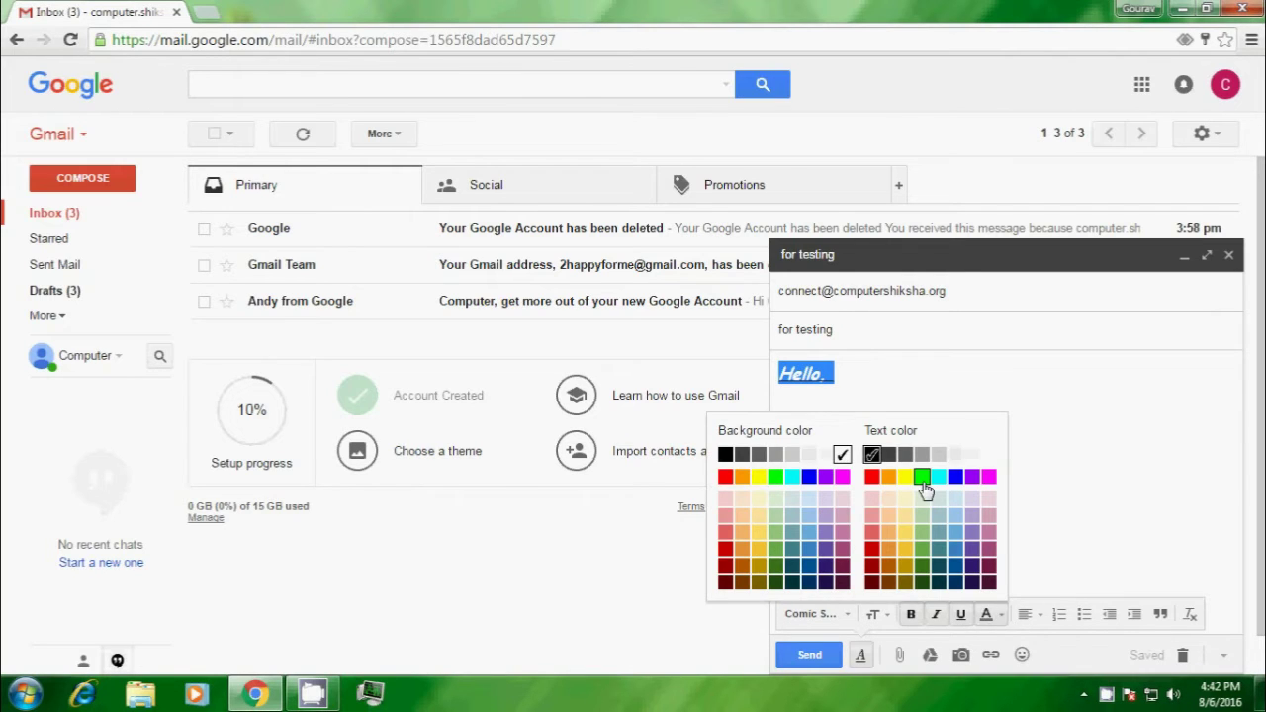
{"action": "left_click", "coordinate": [921, 487]}
{"action": "left_click", "coordinate": [897, 419]}
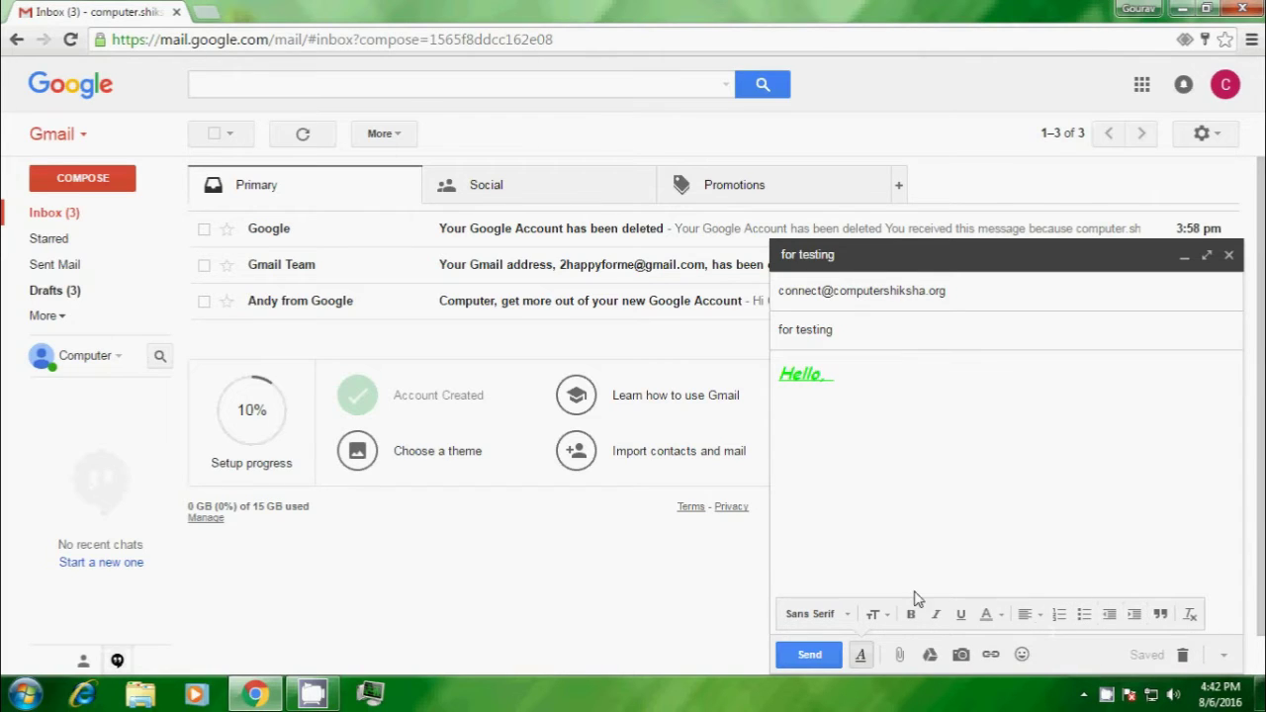
Attach Contact Address.docx from Downloads and send the email.
{"action": "left_click", "coordinate": [901, 655]}
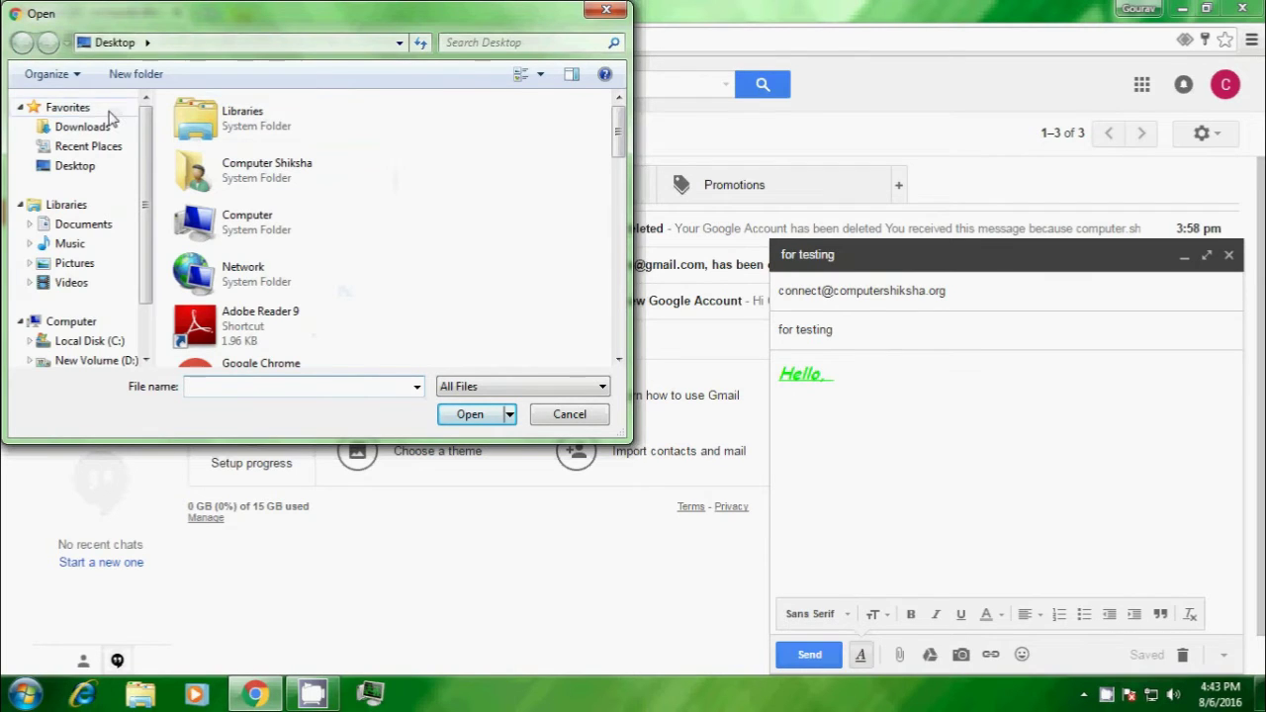
{"action": "left_click", "coordinate": [83, 224]}
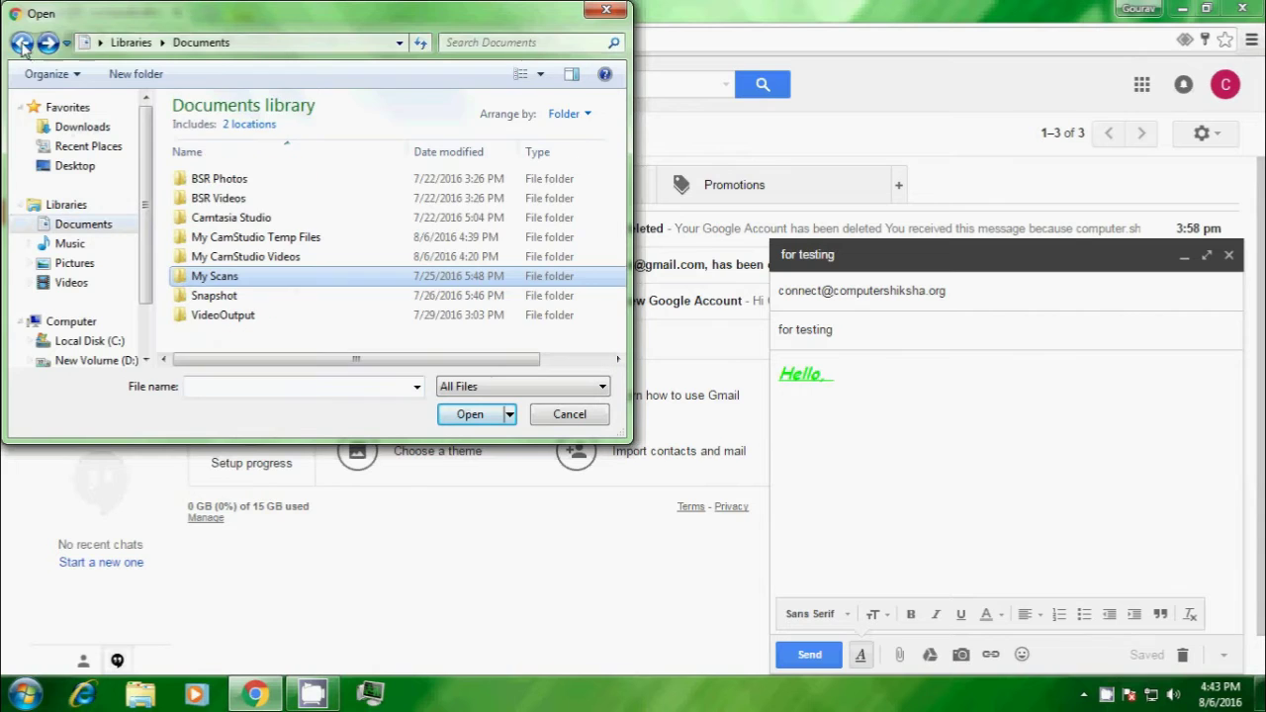
{"action": "left_click", "coordinate": [89, 129]}
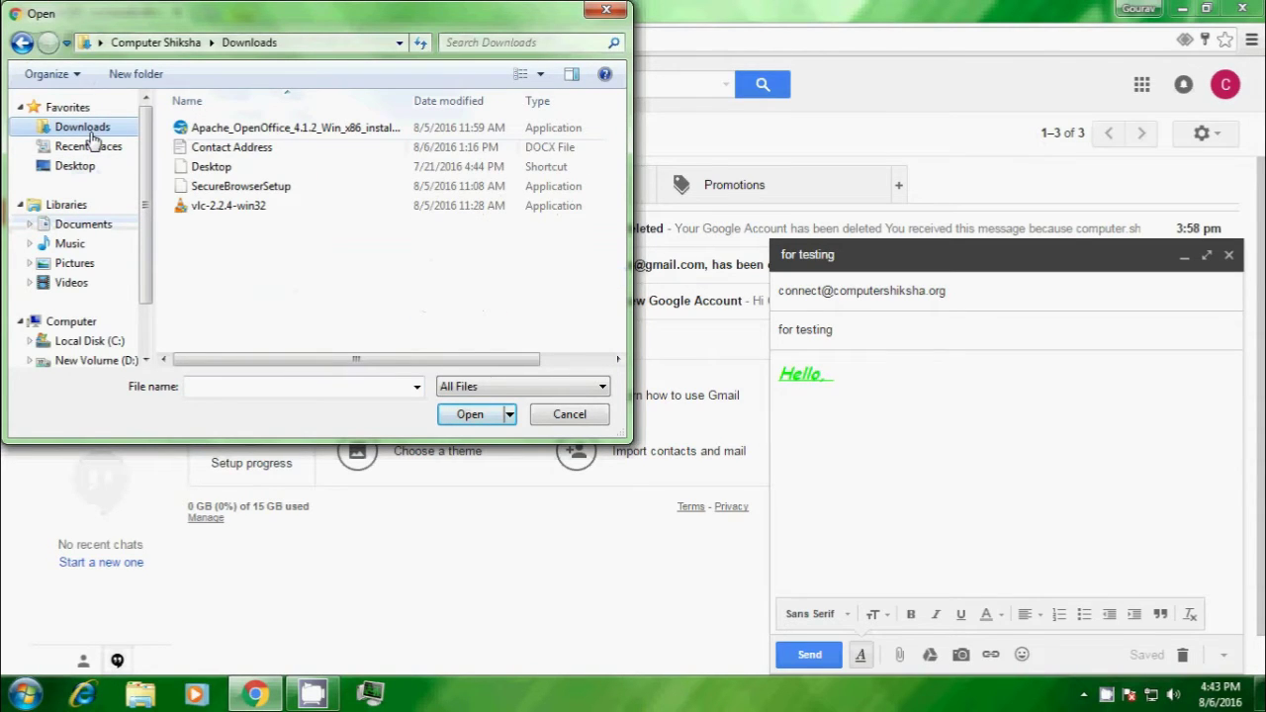
{"action": "left_click", "coordinate": [267, 148]}
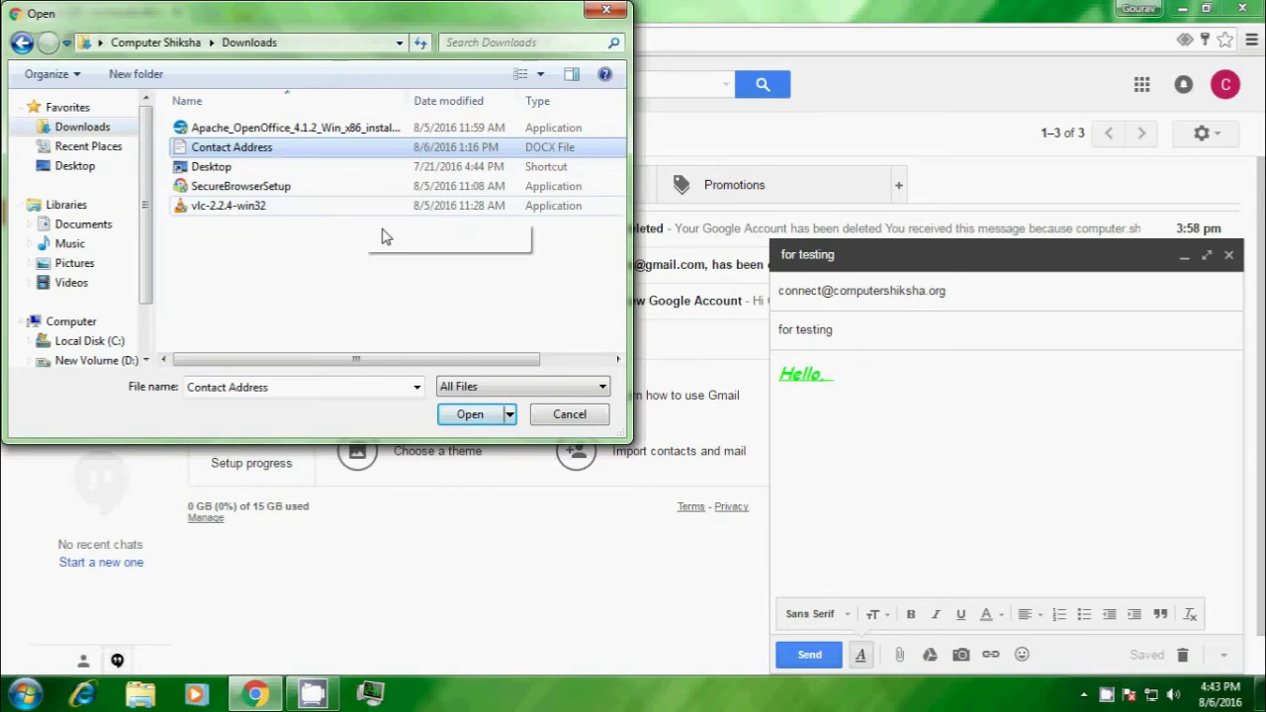
{"action": "left_click", "coordinate": [470, 415]}
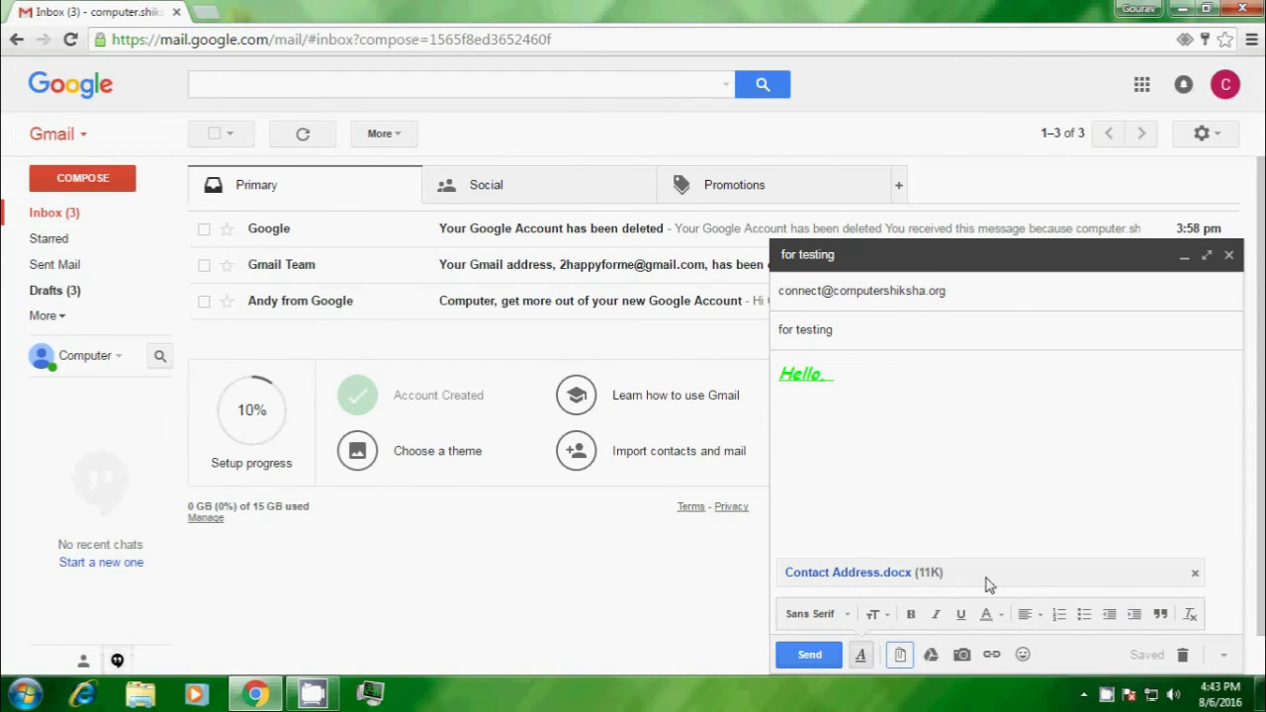
{"action": "left_click", "coordinate": [823, 661]}
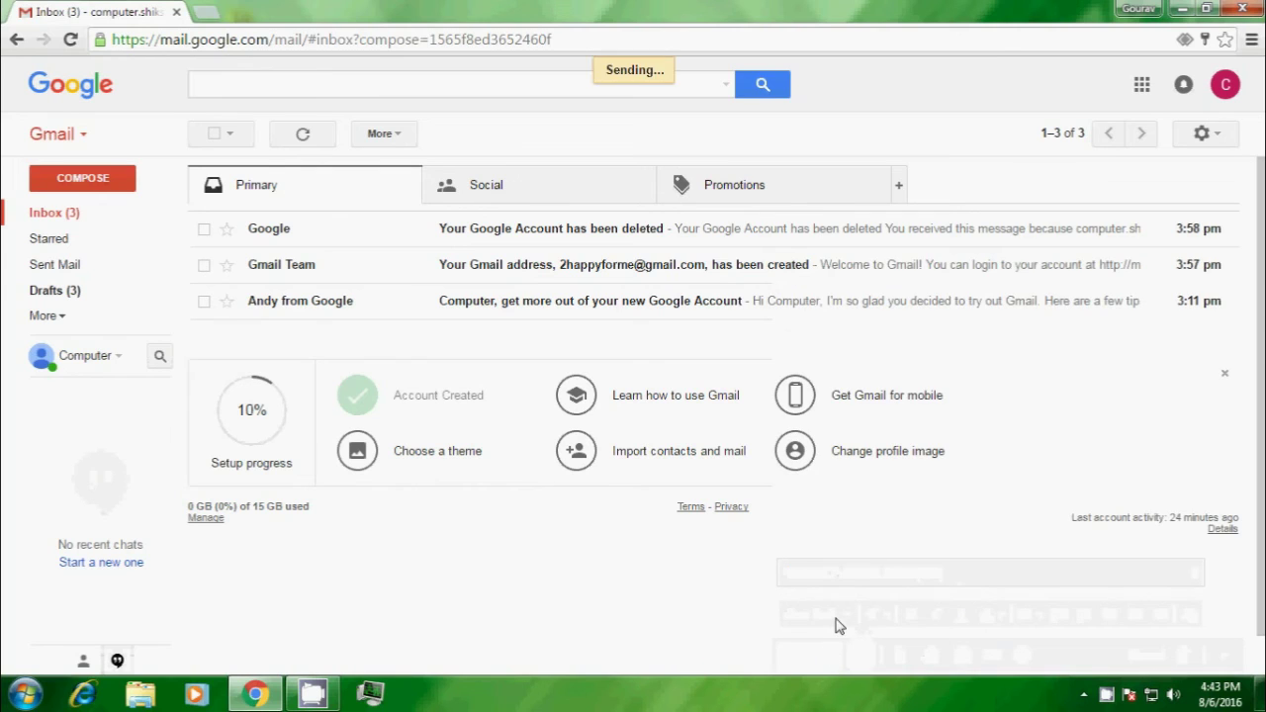